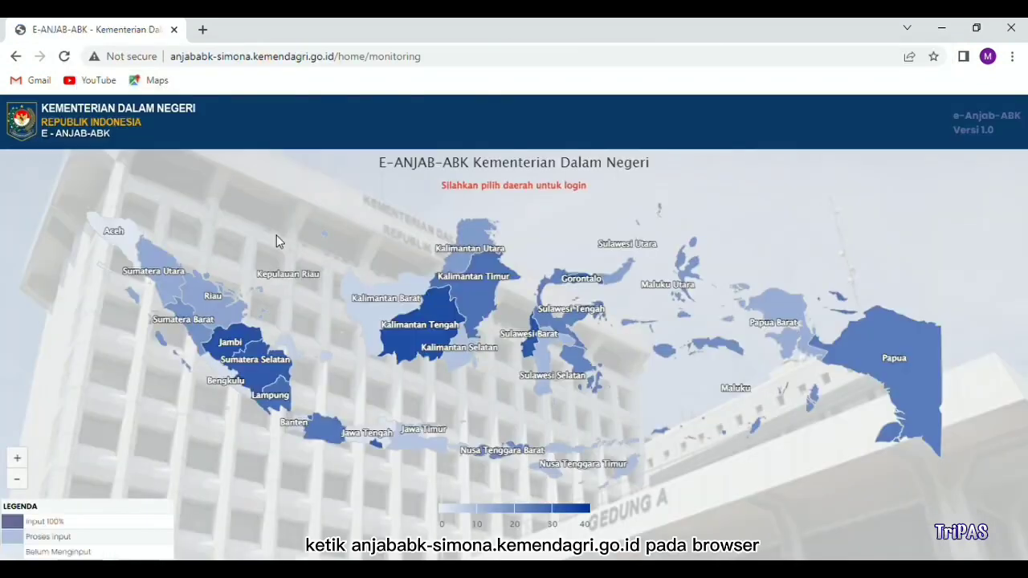
Step: Log in to the Kota Yogyakarta agriculture office account from the Yogyakarta map region and show the Anjab menu
click(372, 441)
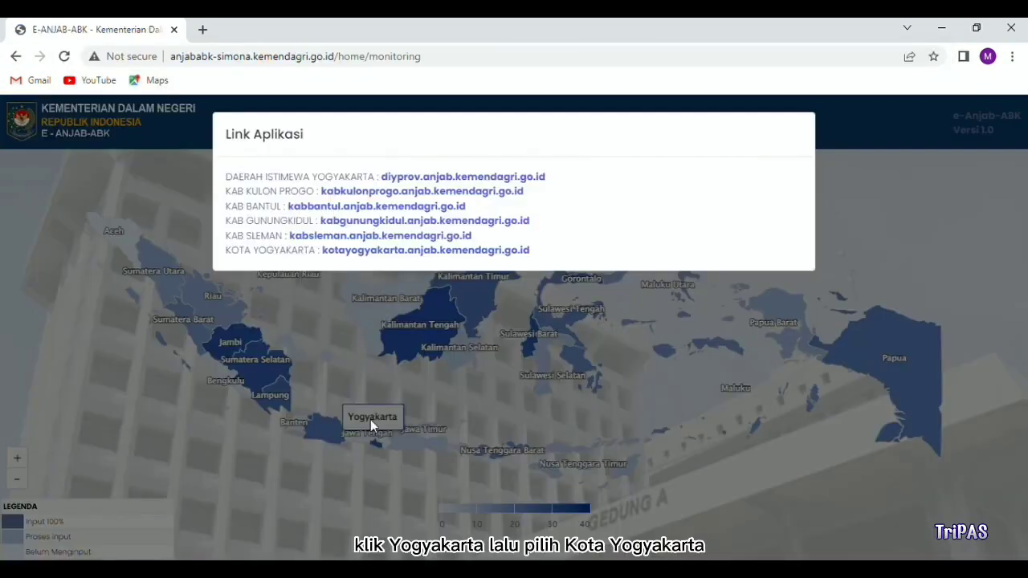
click(372, 251)
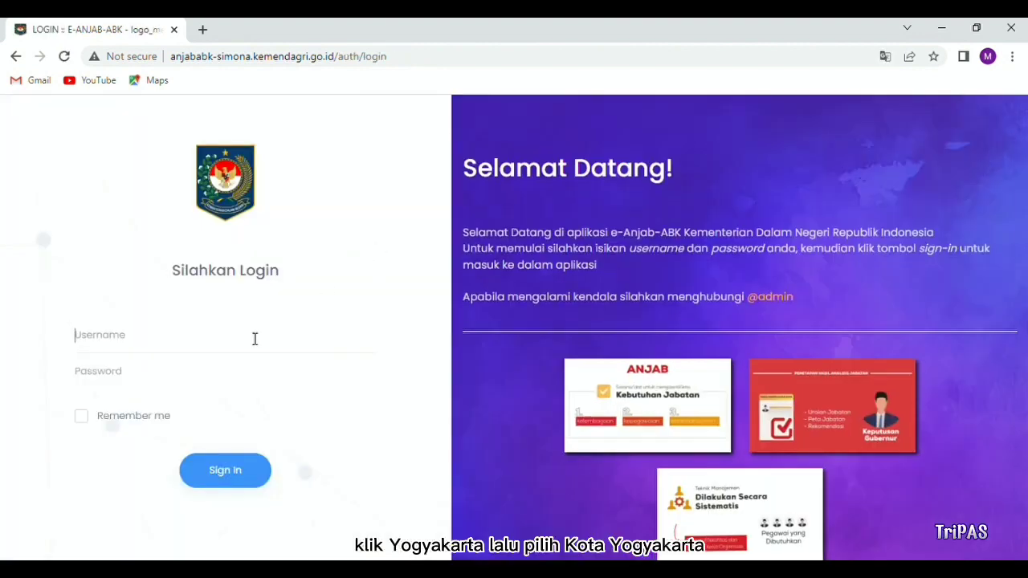
text(dinpertanyk****)
click(214, 472)
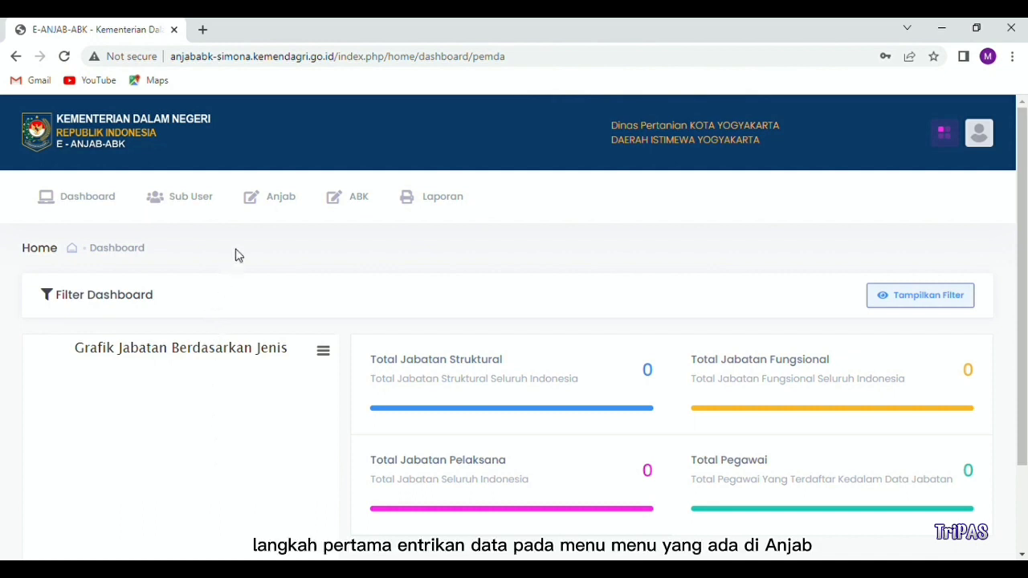
click(275, 202)
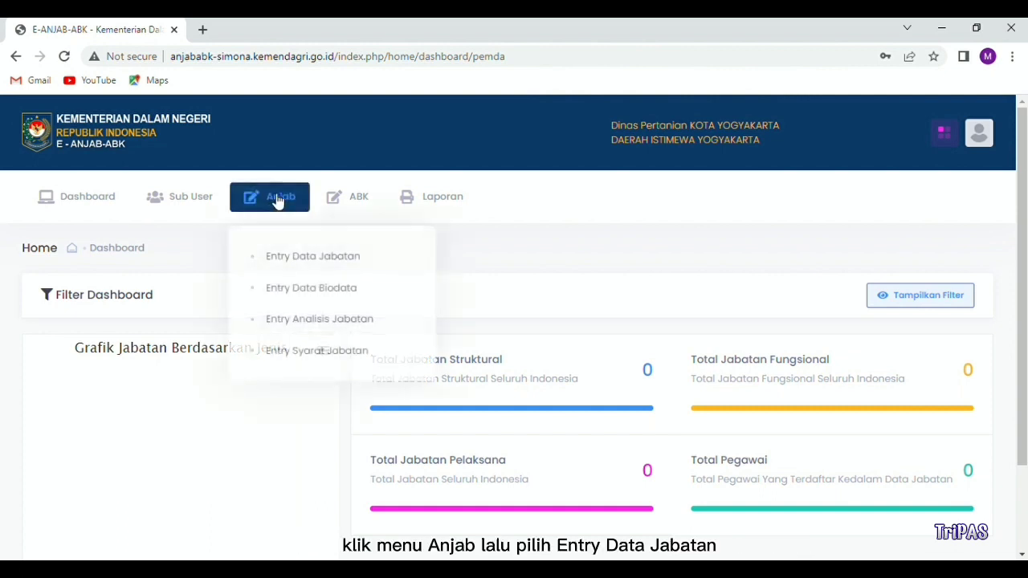
Step: In Entry Data Jabatan, start a new Kepala Dinas position under Dinas Pertanian
click(292, 254)
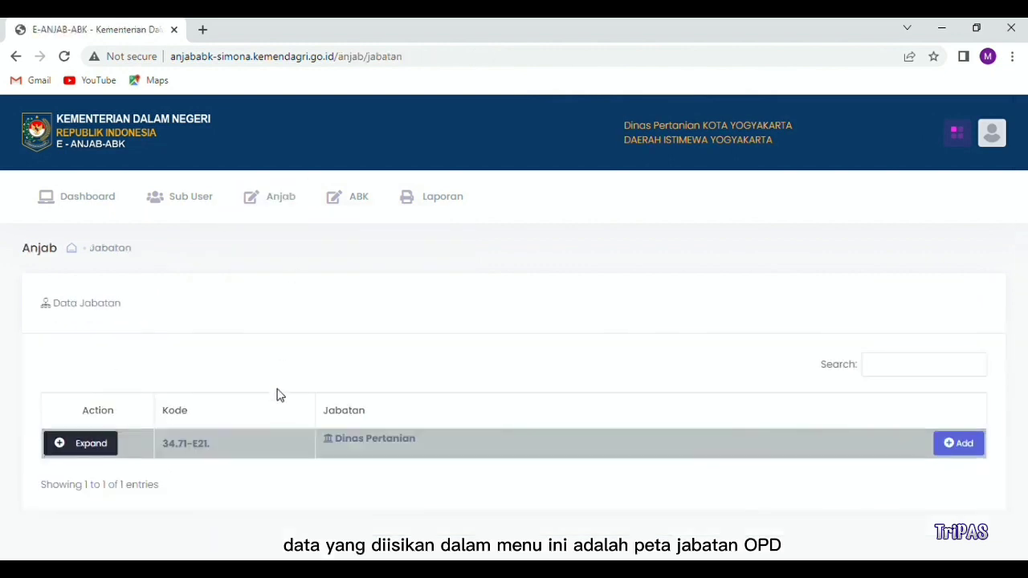
click(963, 444)
scroll(502, 343, down, 2)
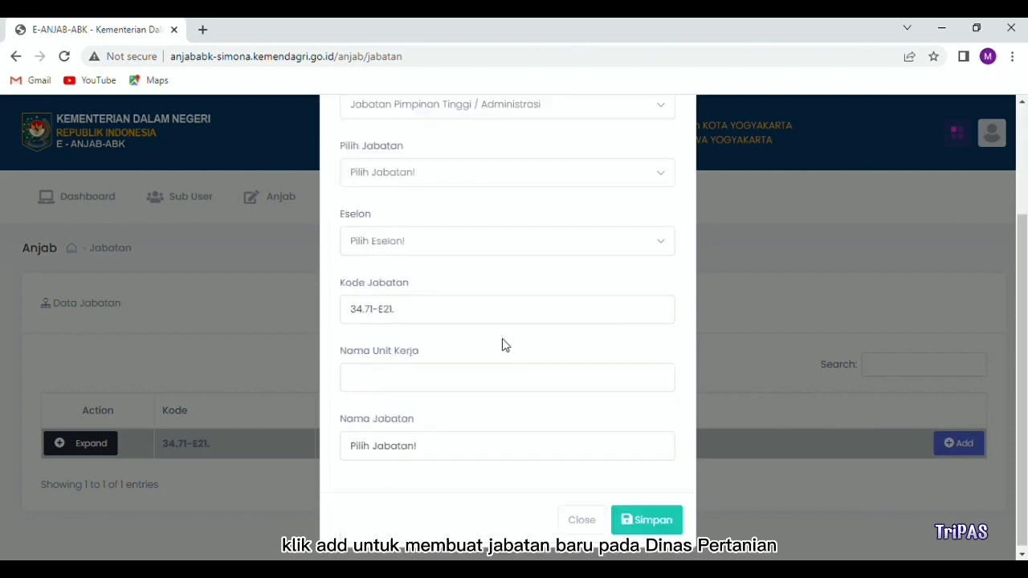
scroll(507, 332, up, 1)
click(486, 261)
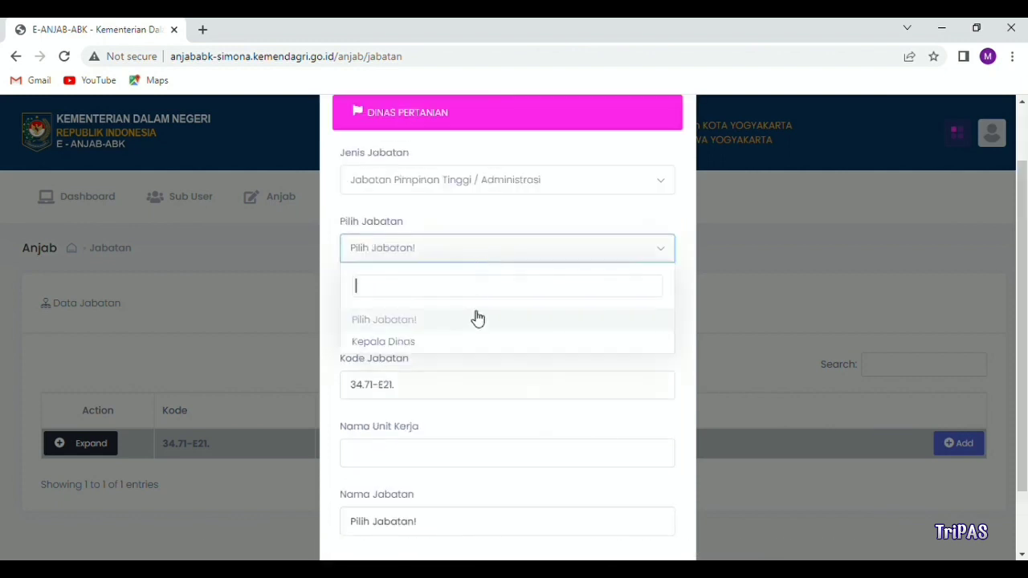
click(475, 342)
Step: Set the position to Eselon IIB, paste the unit name over the prefilled one, and save
click(452, 319)
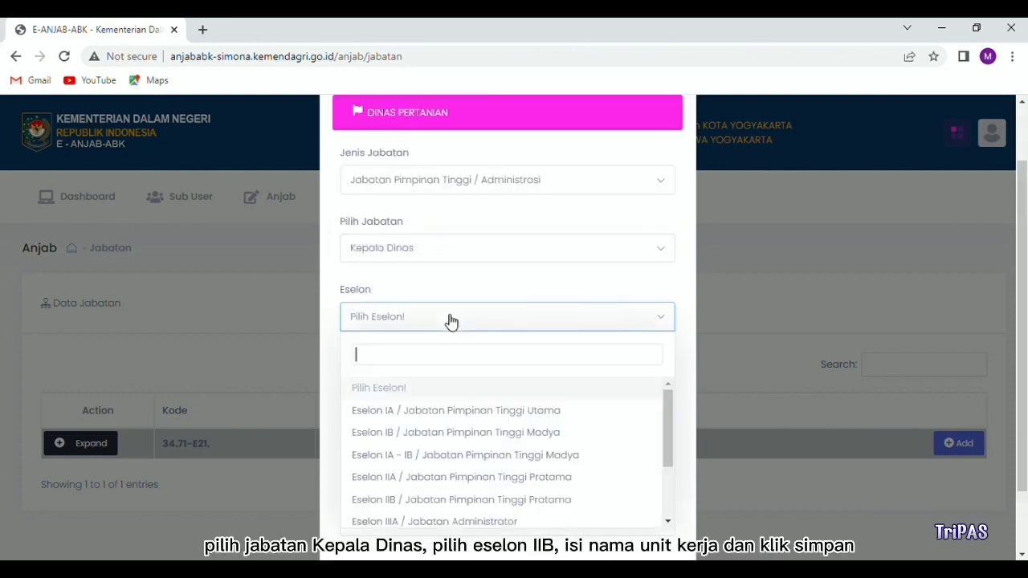
click(437, 499)
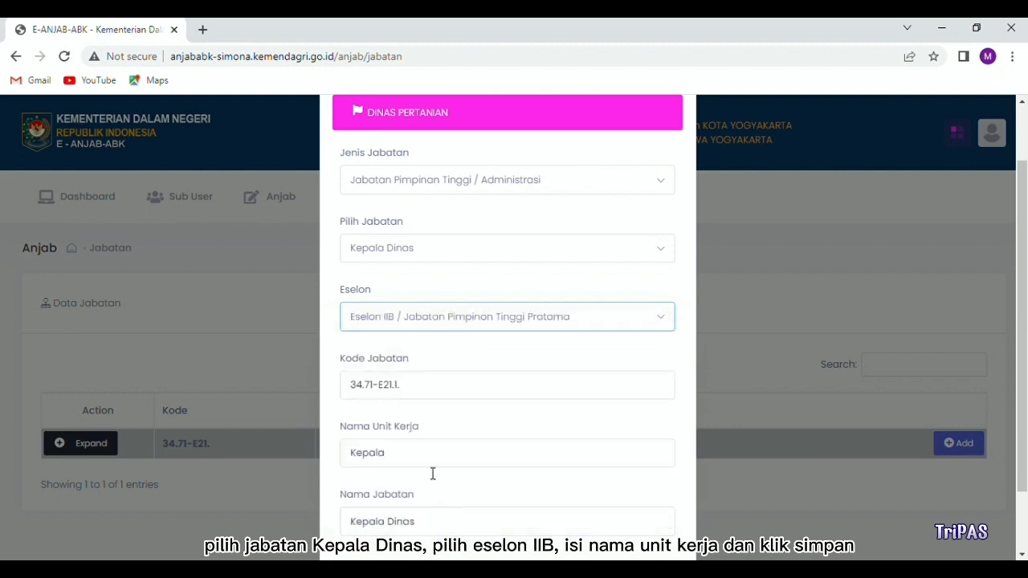
scroll(426, 450, down, 1)
click(418, 383)
drag(417, 383, 349, 380)
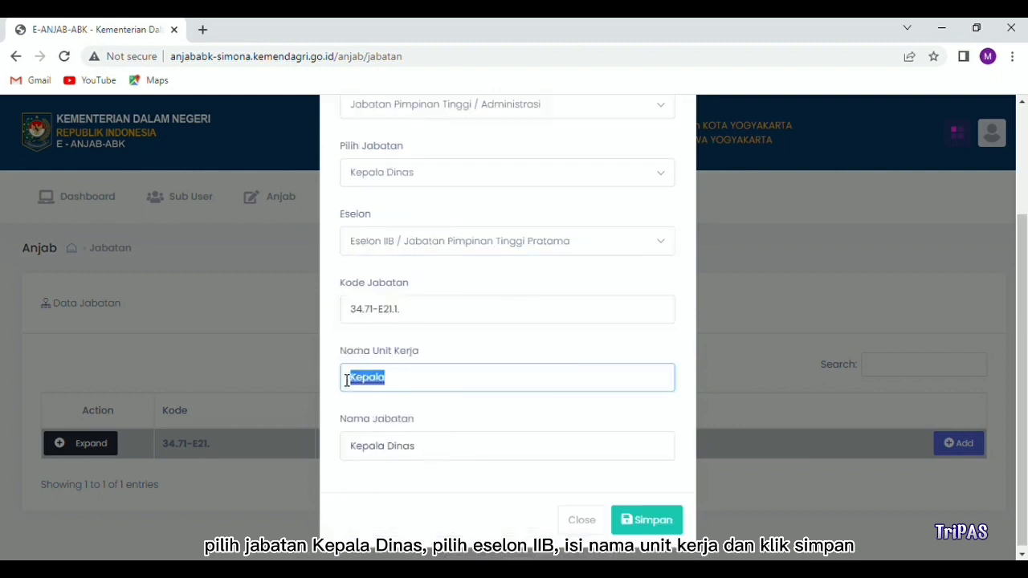
text(Dinas Pertanian dan Pangan)
click(647, 521)
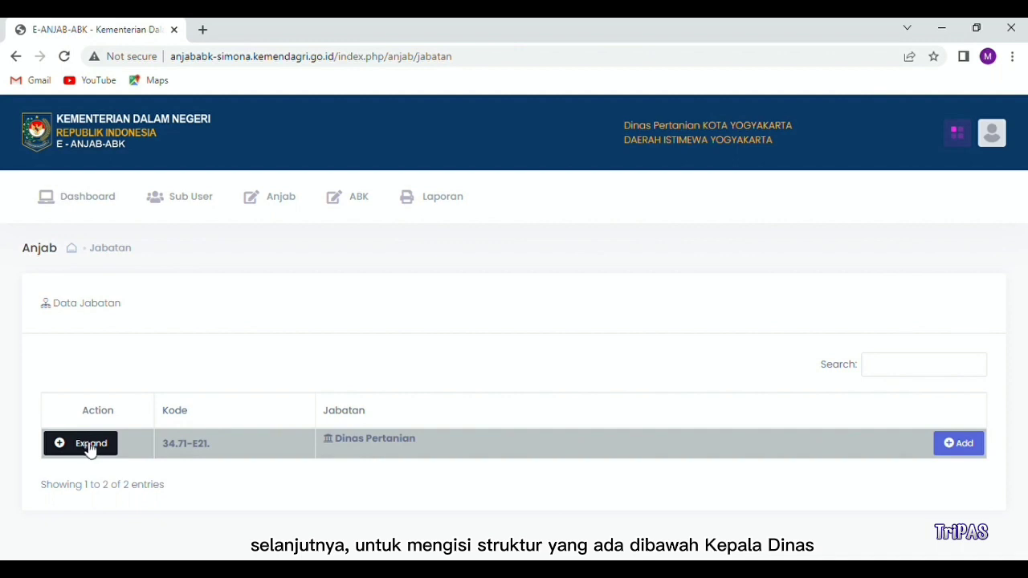
click(89, 446)
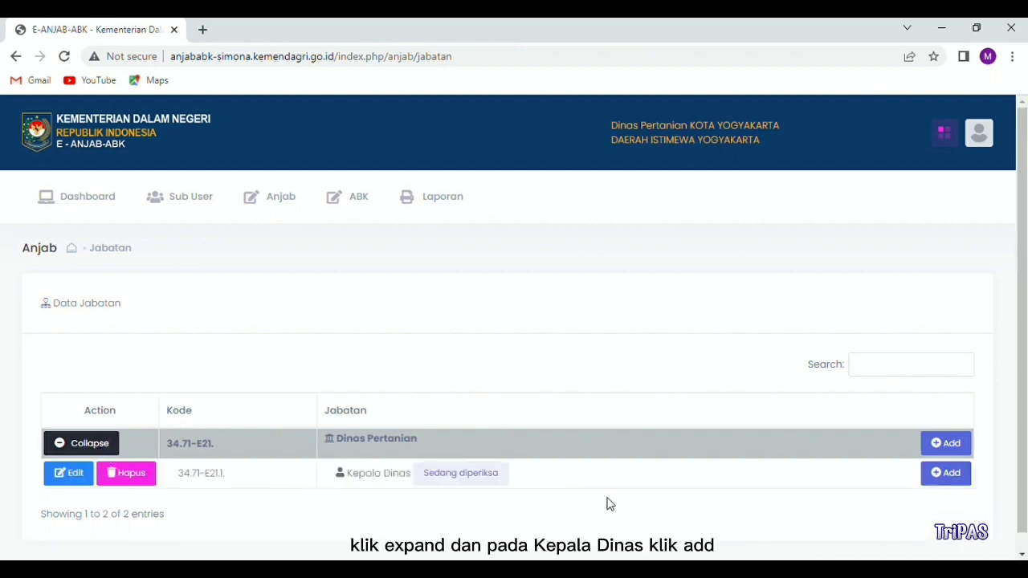
Step: Create Sekretaris Dinas at Eselon IIIA beneath Kepala Dinas, with unit Sekretariat Dinas Pertanian dan Pangan
scroll(643, 497, down, 1)
click(954, 456)
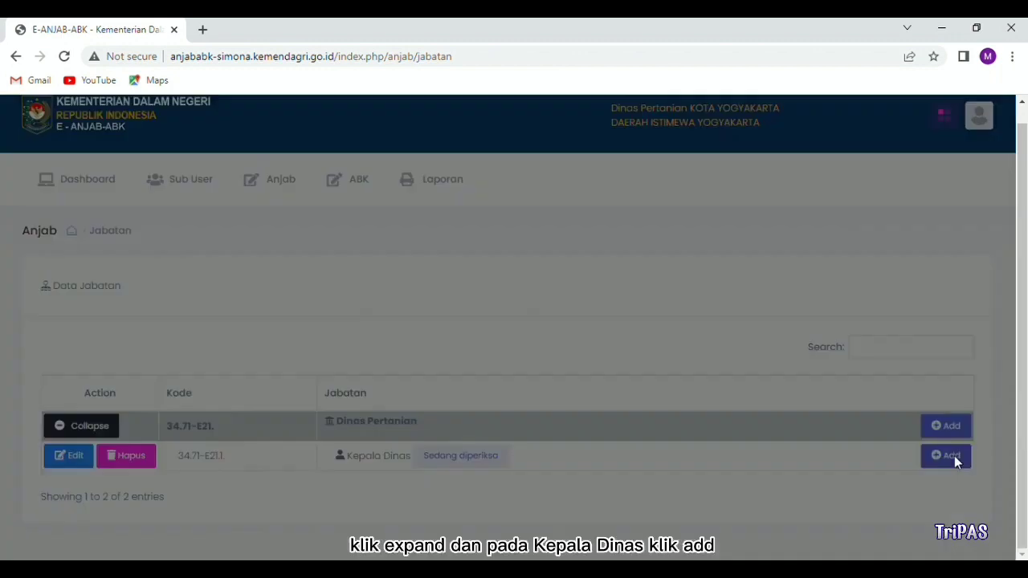
scroll(474, 293, down, 1)
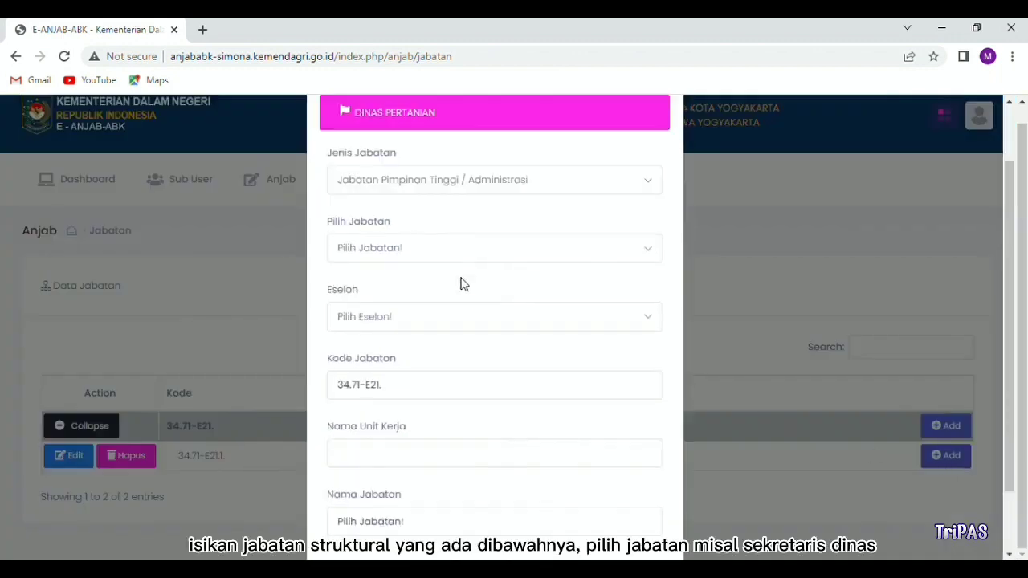
click(431, 254)
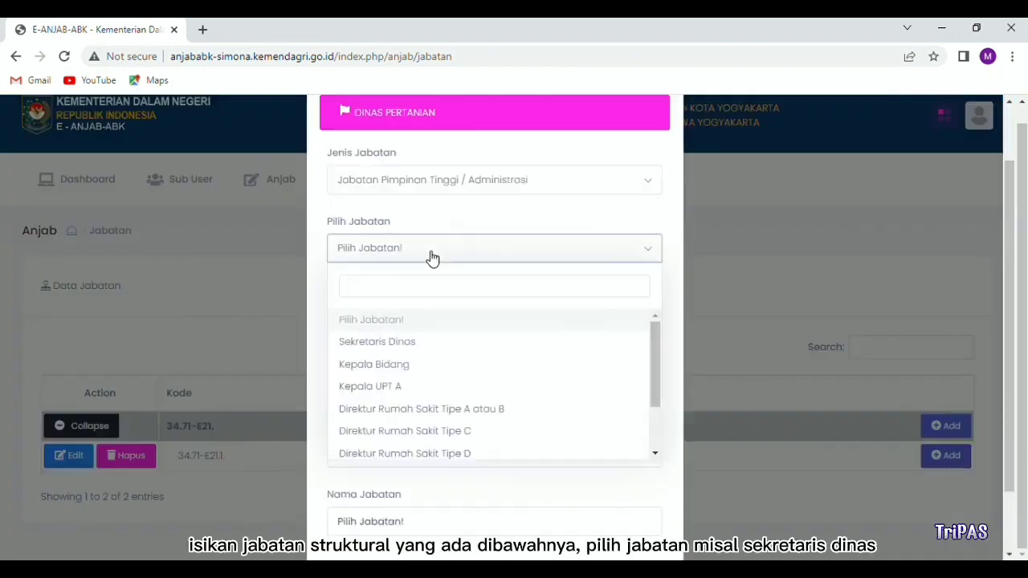
click(418, 342)
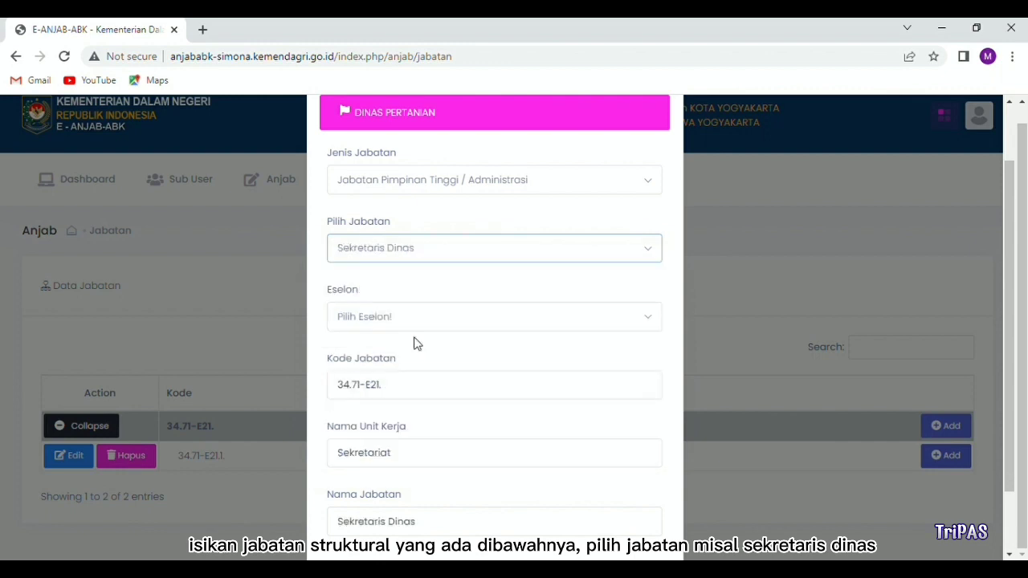
click(403, 320)
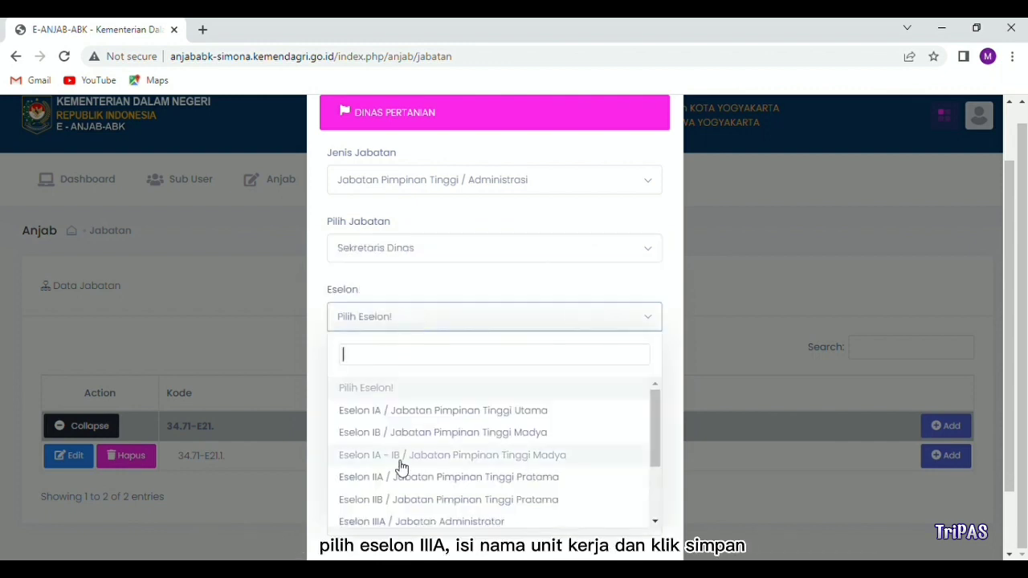
click(421, 519)
scroll(391, 454, down, 1)
click(413, 383)
text(Dinas Pertanian dan Pangan)
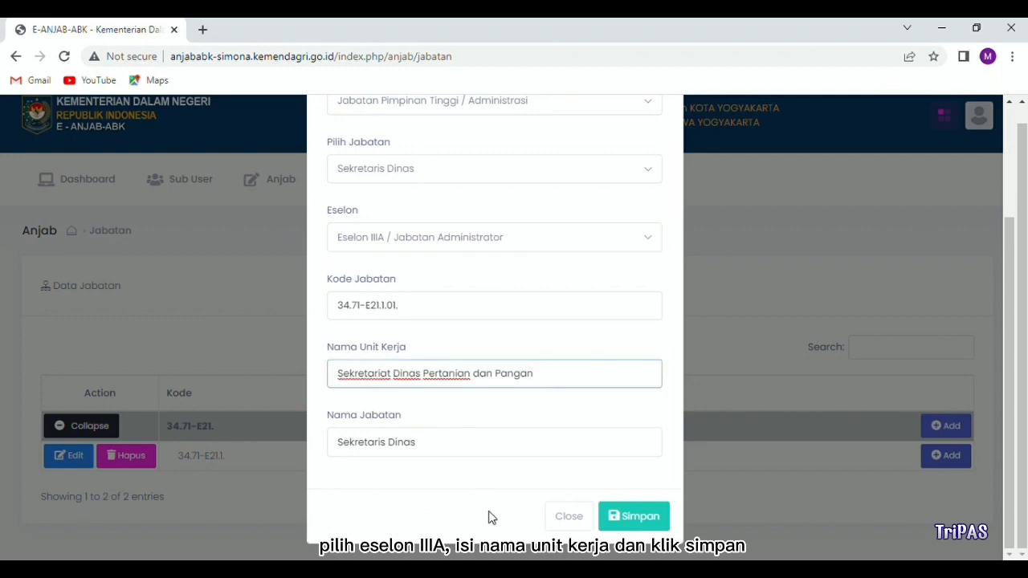
click(640, 518)
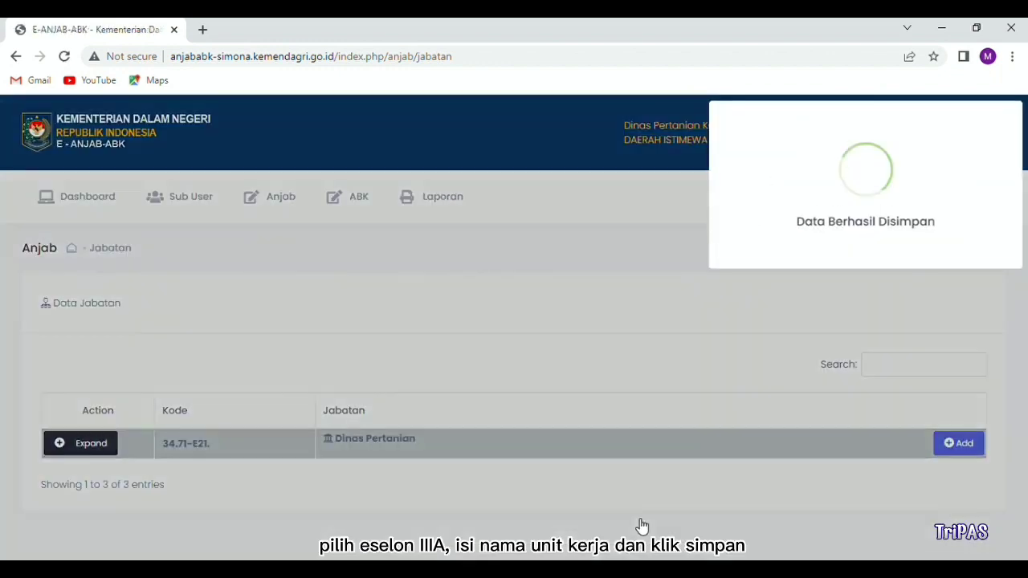
scroll(530, 485, down, 1)
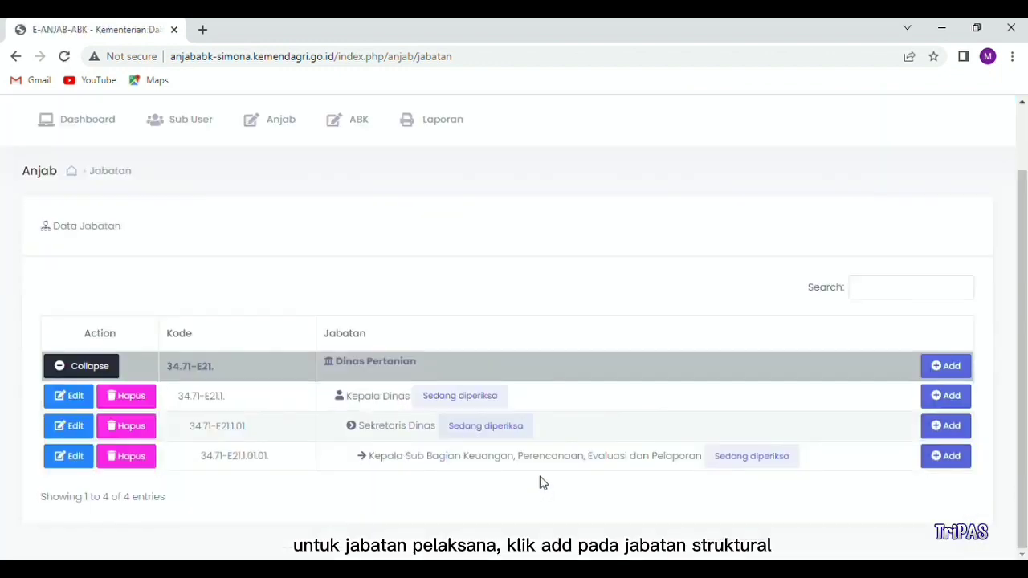
Step: Start a new Pelaksana position at Jabatan Pelaksana level under the finance sub-section head
click(951, 458)
scroll(450, 313, down, 2)
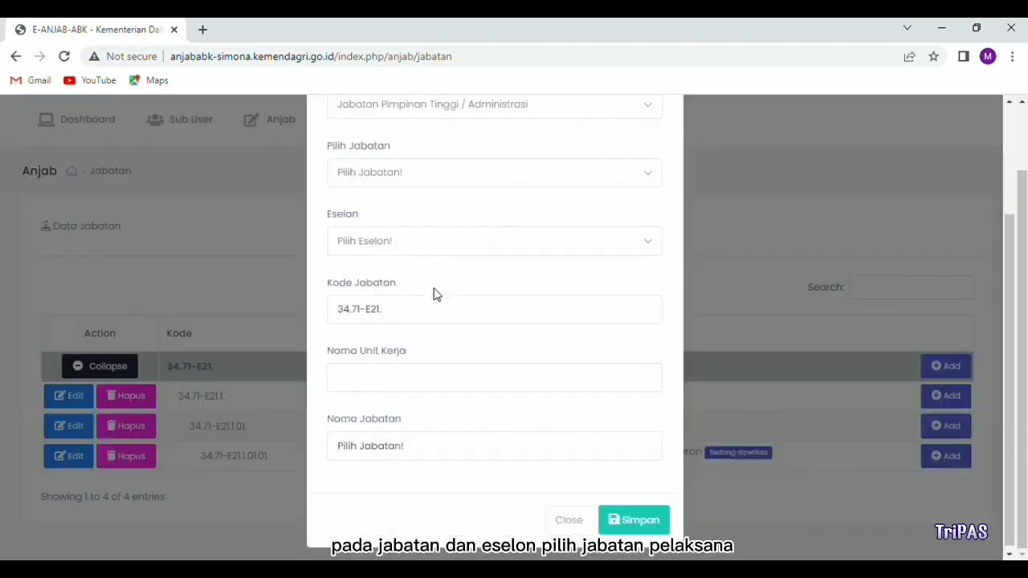
click(401, 175)
click(395, 264)
click(392, 252)
scroll(418, 385, down, 3)
click(415, 421)
Step: Pick Bendahara as the position name, paste the full work unit name, and save
click(356, 448)
text(Benda)
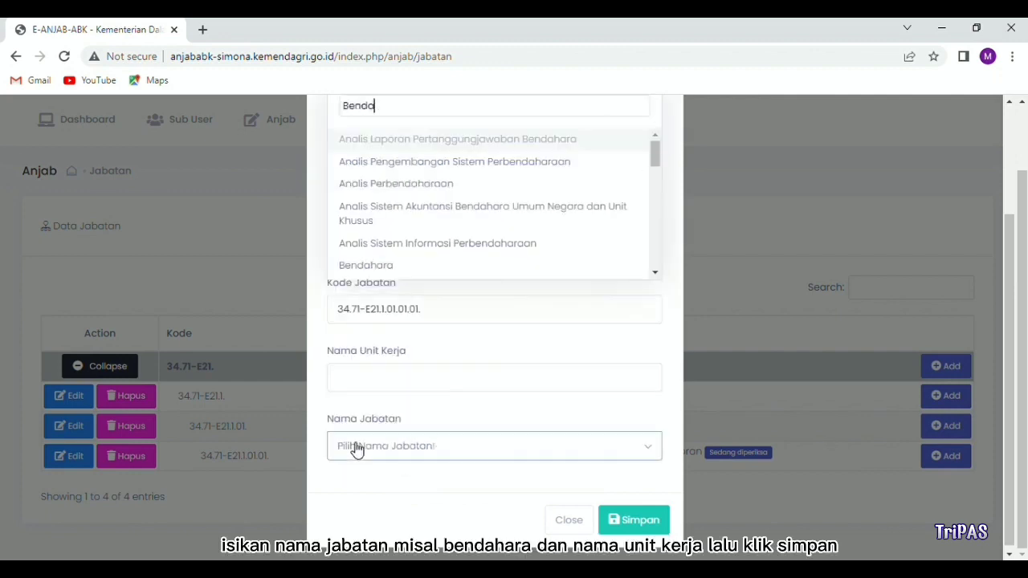
click(360, 267)
drag(392, 377, 321, 379)
text(Sub Bagian Keuangan, Perencanaan, Evaluasi dan Pelaporan)
click(631, 523)
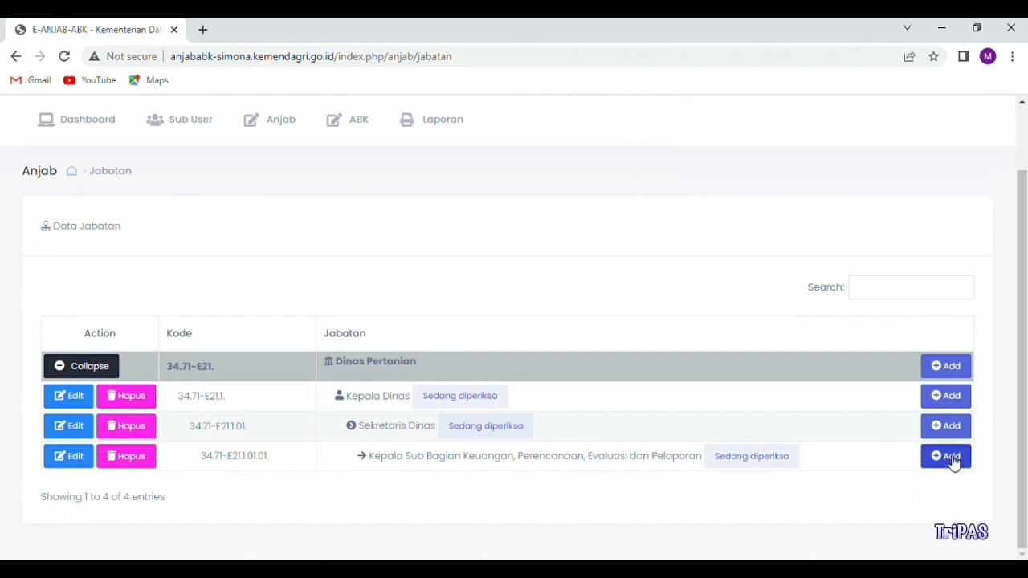
click(950, 456)
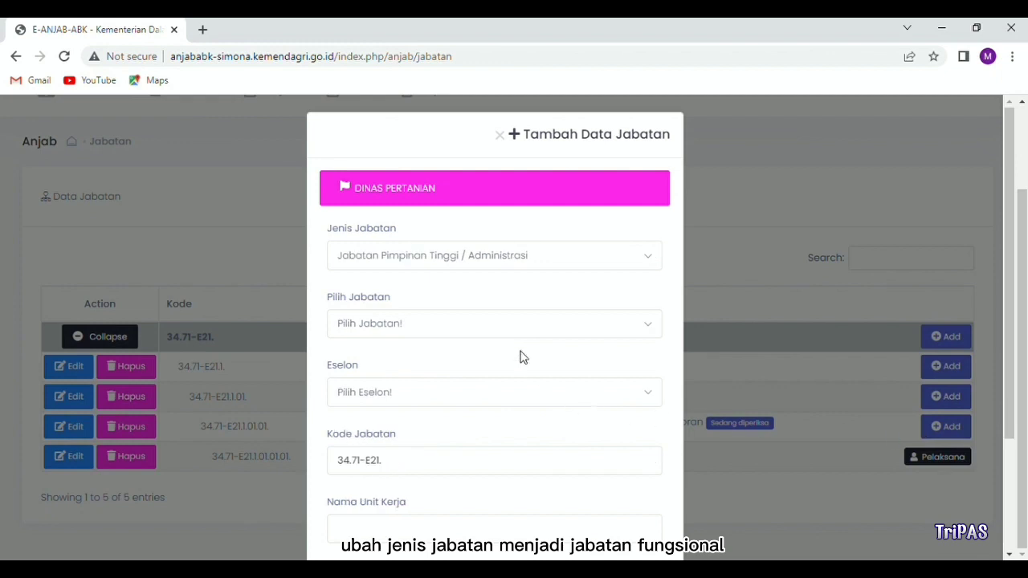
Step: Make the new sub-section position a Jabatan Fungsional at Ahli Pertama level
click(484, 265)
click(434, 350)
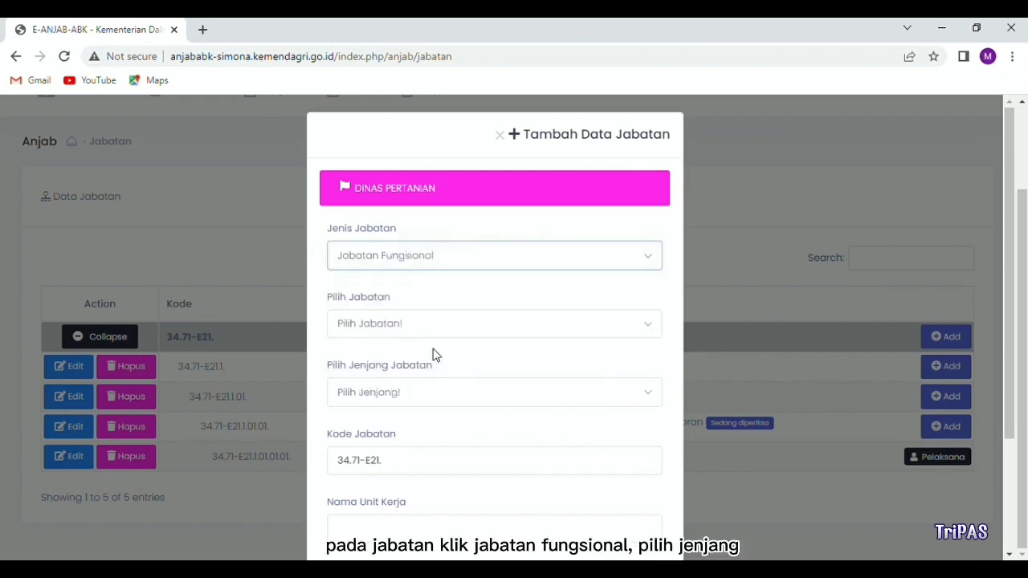
click(404, 328)
click(404, 419)
scroll(404, 419, down, 2)
click(407, 249)
scroll(413, 403, down, 2)
click(408, 402)
Step: Choose Perencana as the position name, paste the sub-section's unit name, and save
click(408, 447)
text(PERE)
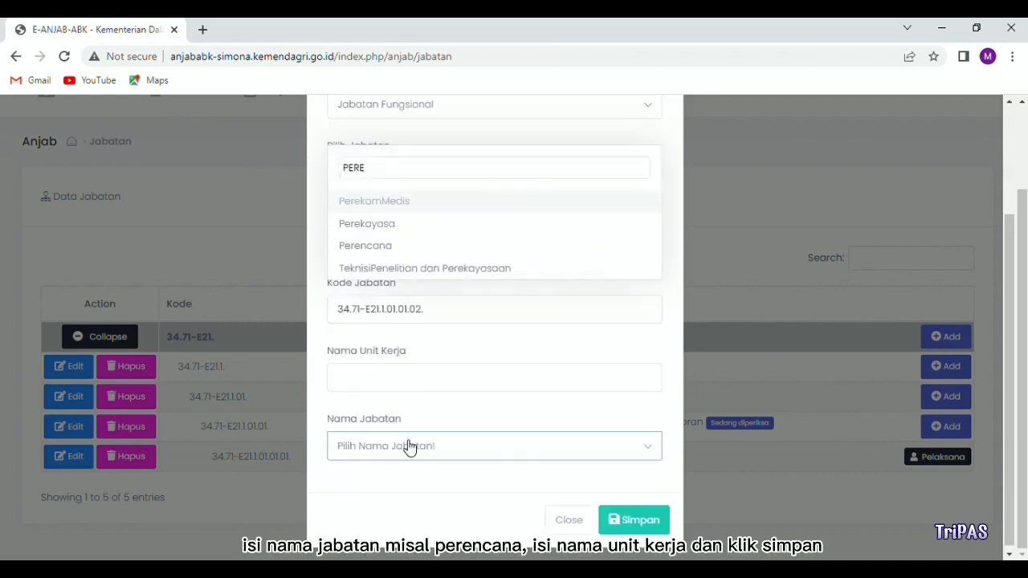
click(394, 247)
drag(397, 381, 332, 382)
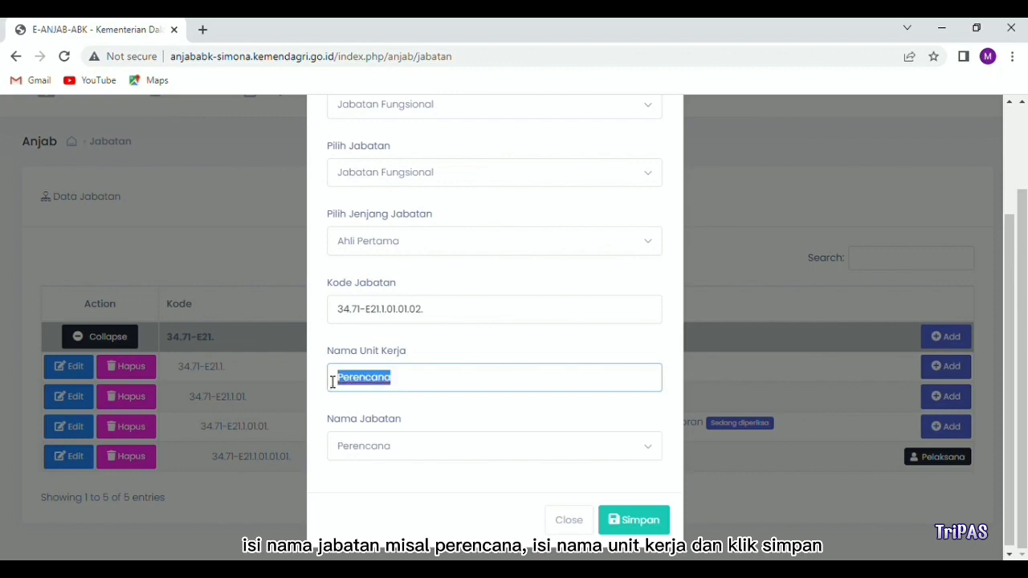
text(Sub Bagian Keuangan, Perencanaan, Evaluasi dan Pelaporan)
click(634, 518)
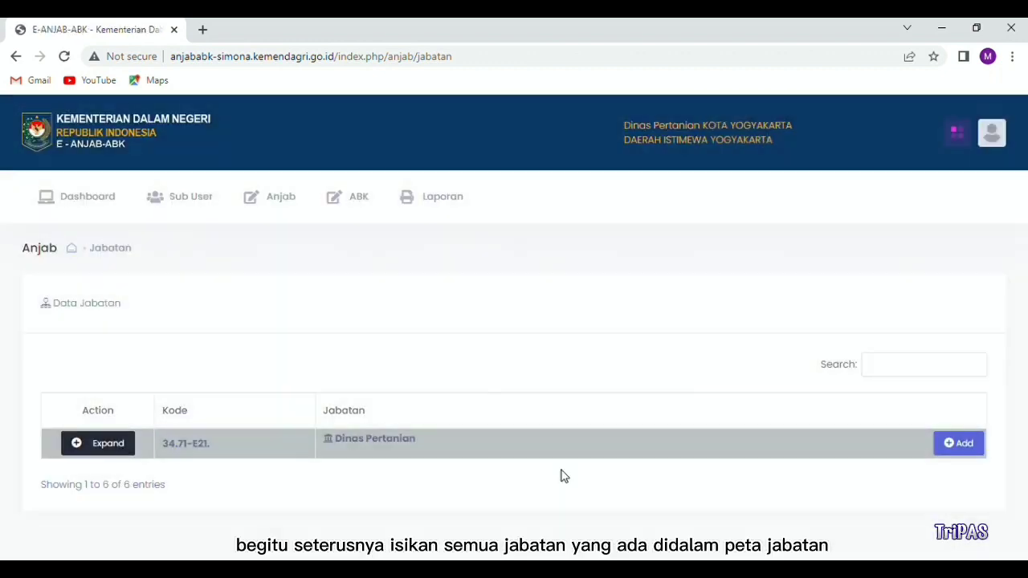
click(127, 442)
scroll(127, 442, down, 2)
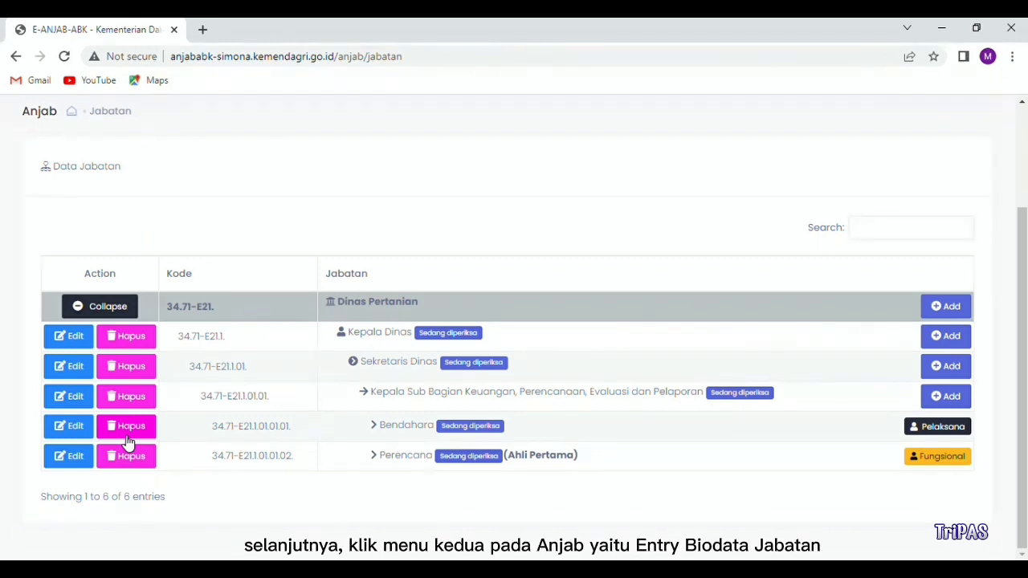
scroll(133, 426, up, 2)
click(271, 197)
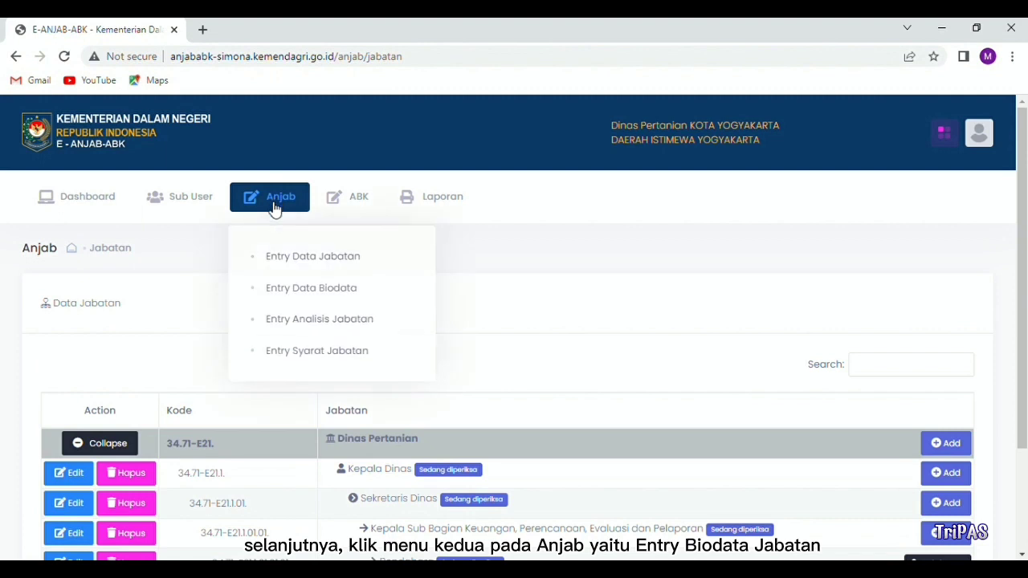
Step: Open the Bendahara employee biodata form in Entry Biodata
click(290, 289)
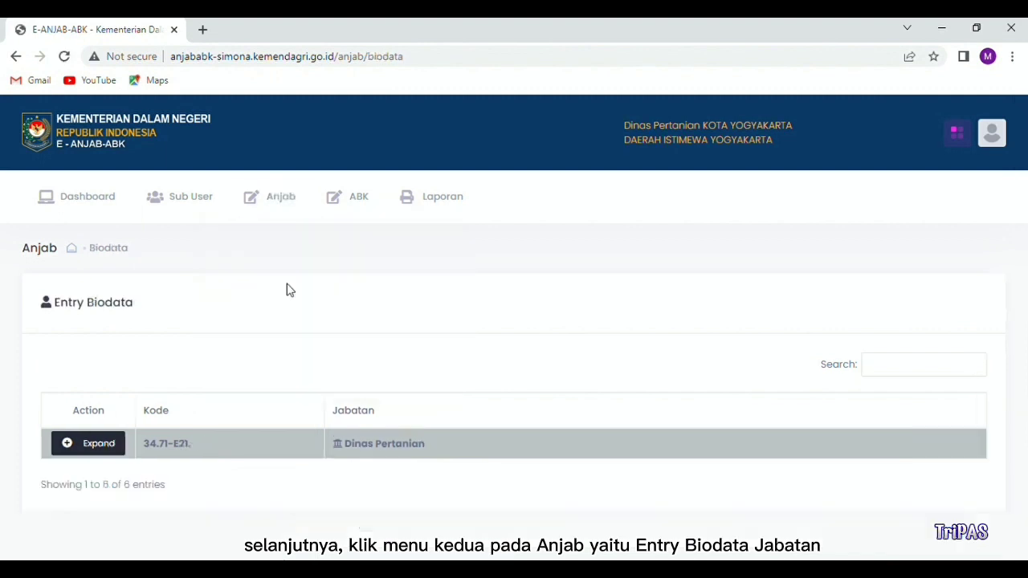
click(110, 443)
scroll(110, 444, down, 1)
scroll(110, 442, down, 1)
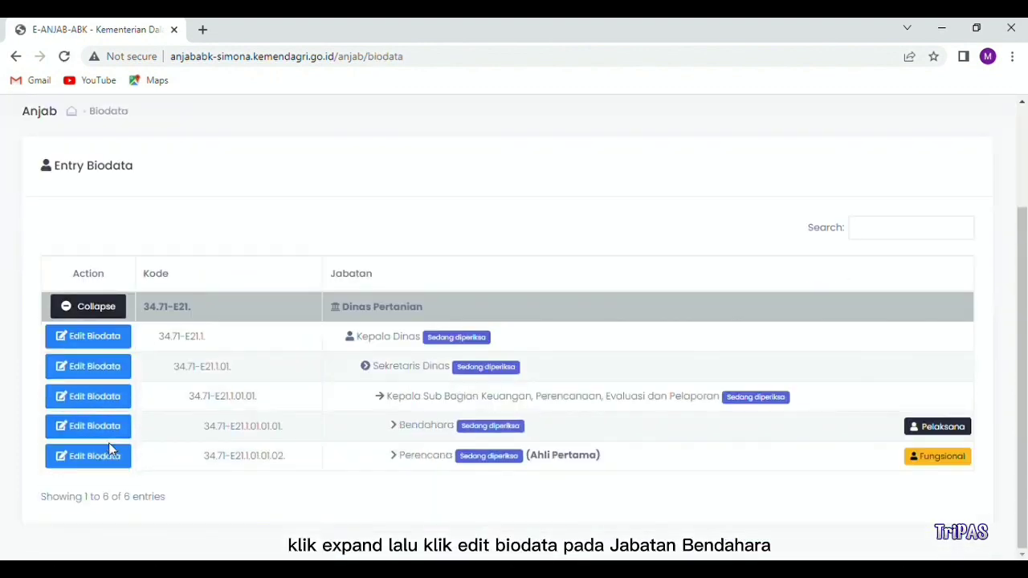
click(108, 430)
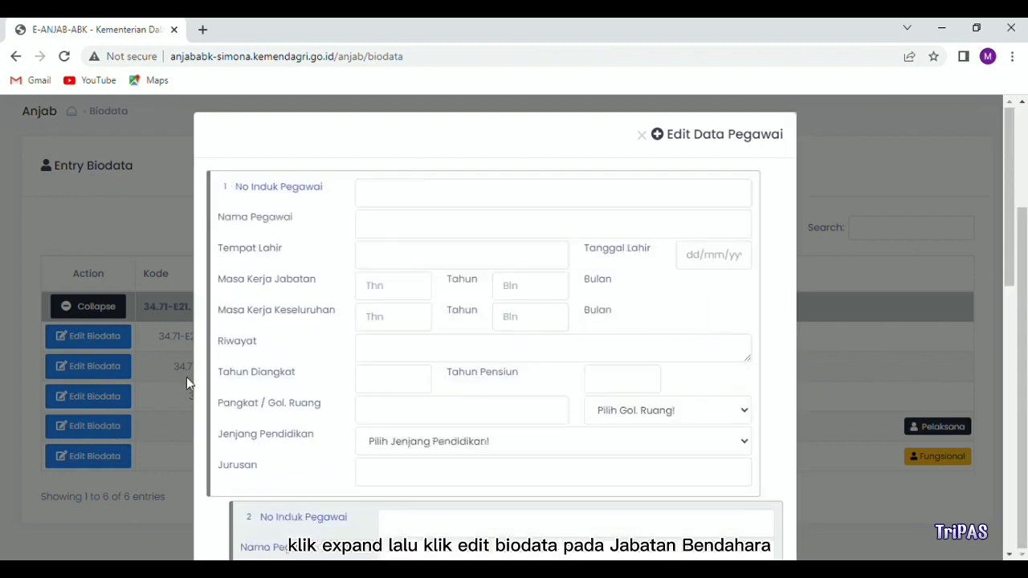
Step: Enter the employee's NIP, full name, place of birth and date of birth
click(385, 198)
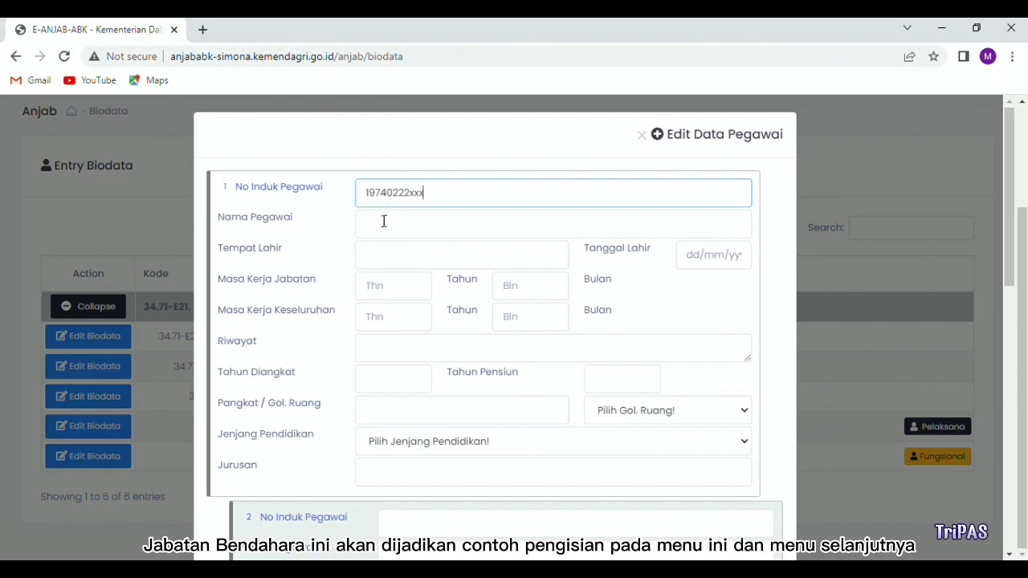
click(382, 226)
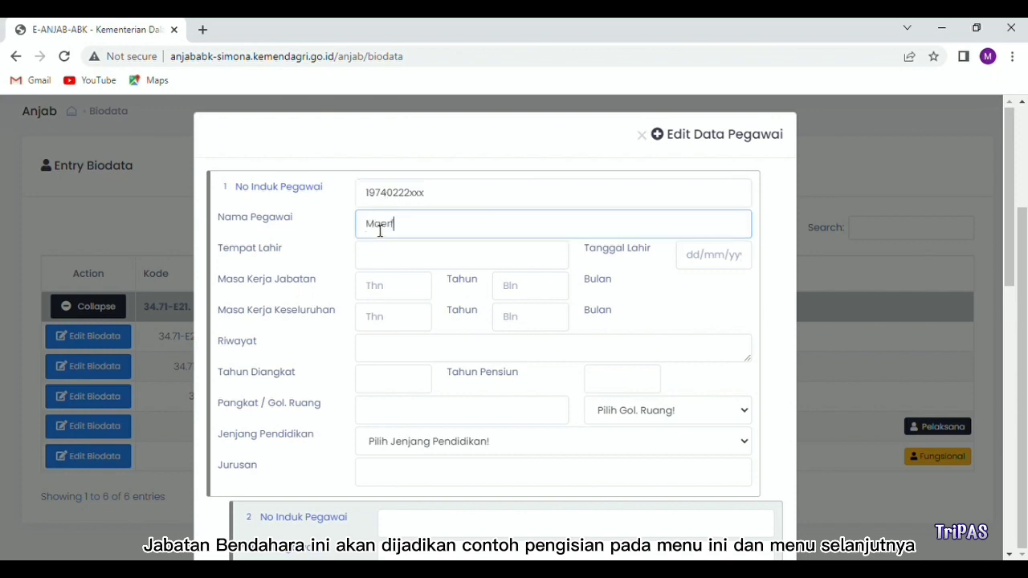
click(441, 260)
text(Bontul)
click(694, 257)
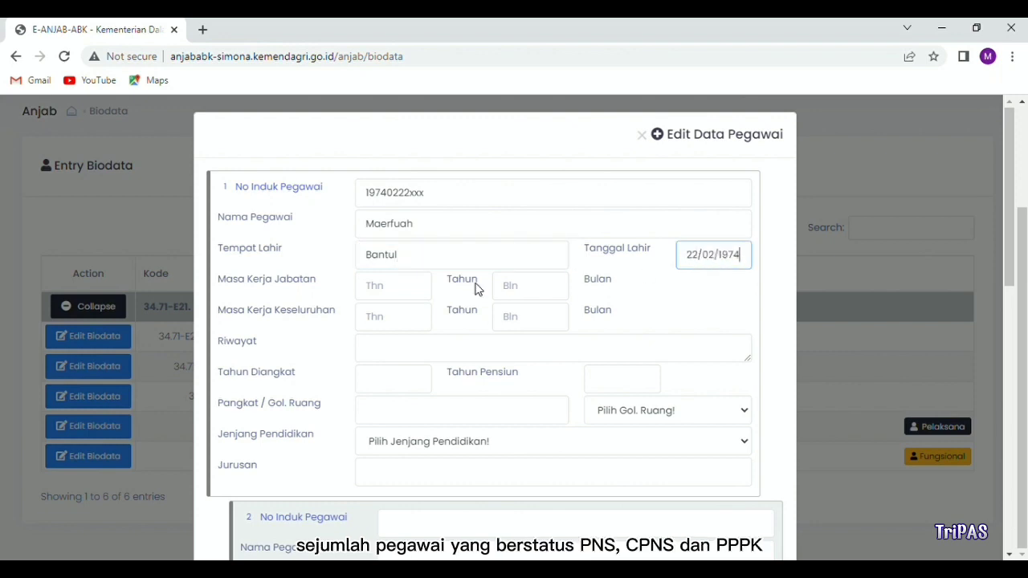
Step: Record 10 years 0 months in position, 25 years total service, appointment 1995, retirement 2033
click(419, 287)
text(10)
click(530, 285)
text(0)
click(410, 318)
text(25)
click(514, 320)
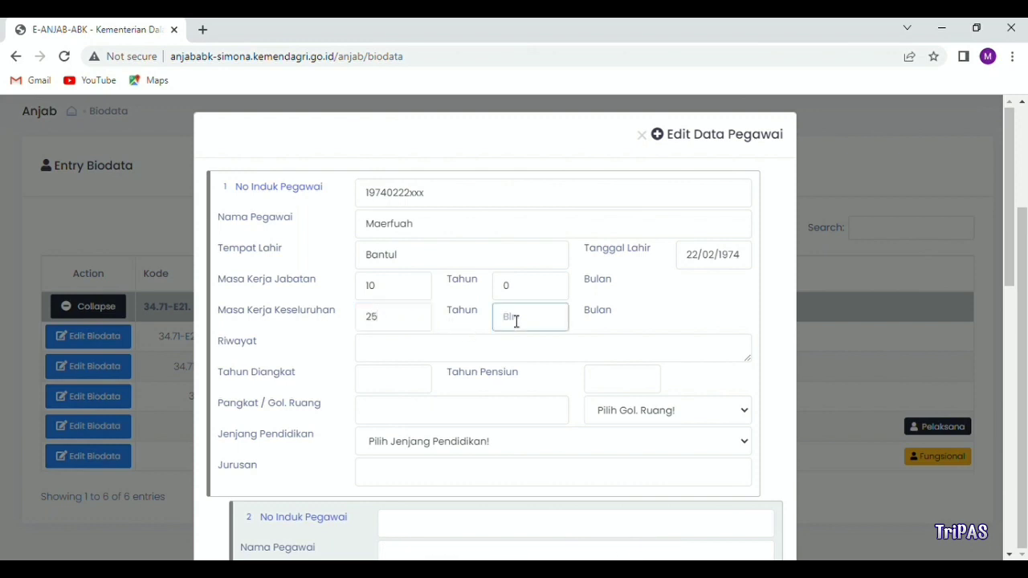
scroll(466, 327, down, 1)
click(405, 308)
text(1995)
key(Tab)
text(2033)
Step: Set rank Penata Muda Tingkat 1, grade III/b, education D3 Akuntansi, and save the biodata
click(471, 328)
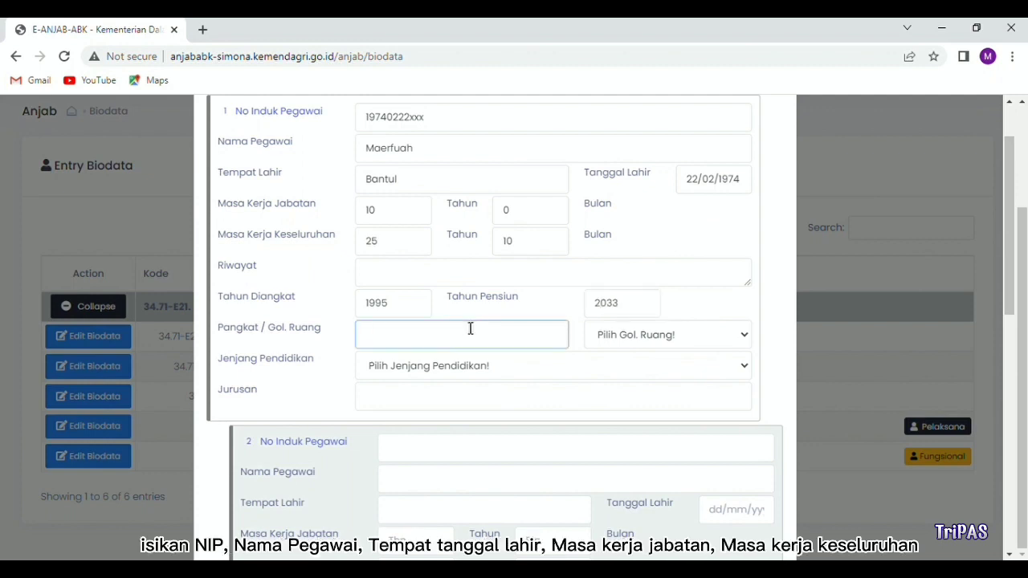
text(Penata Muda Ti)
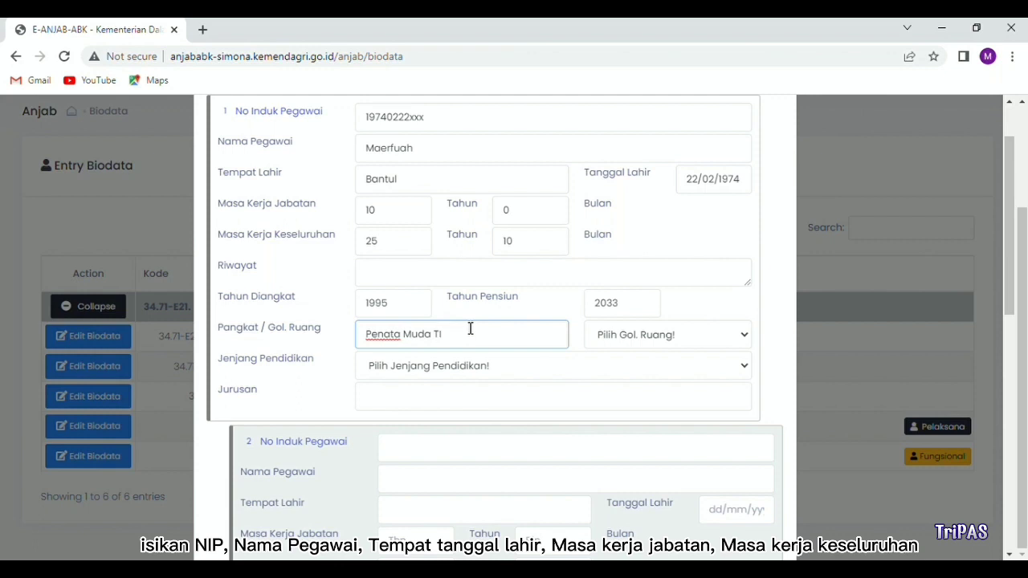
text(ngkat 1)
click(649, 335)
click(649, 203)
click(468, 371)
click(443, 439)
click(418, 403)
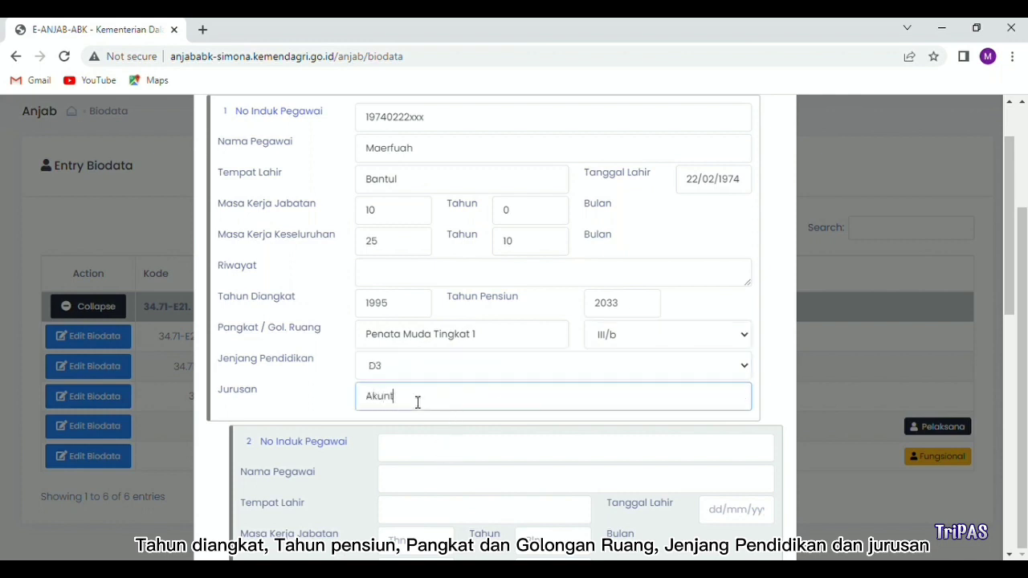
scroll(408, 417, down, 2)
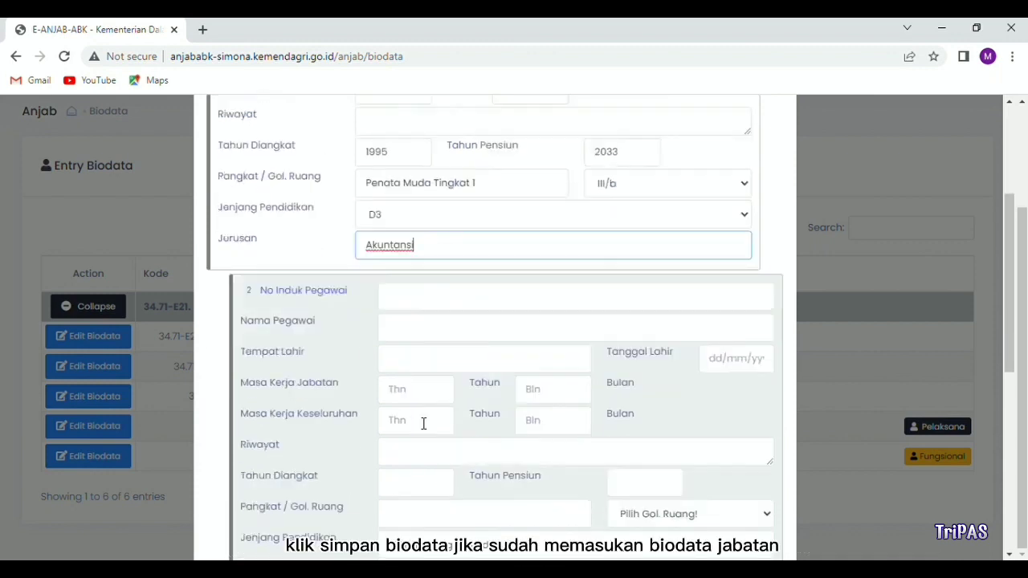
scroll(423, 423, down, 6)
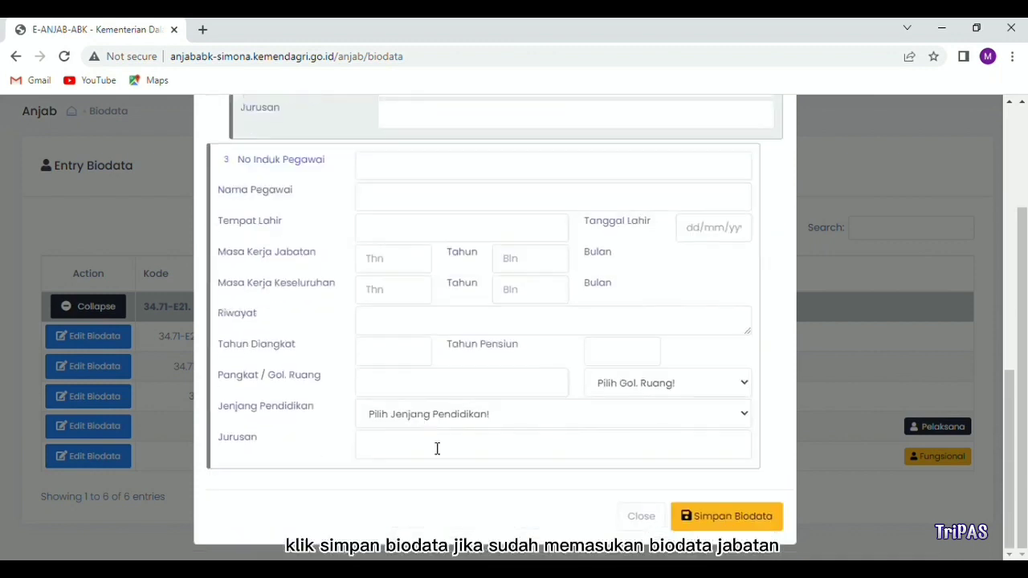
click(718, 523)
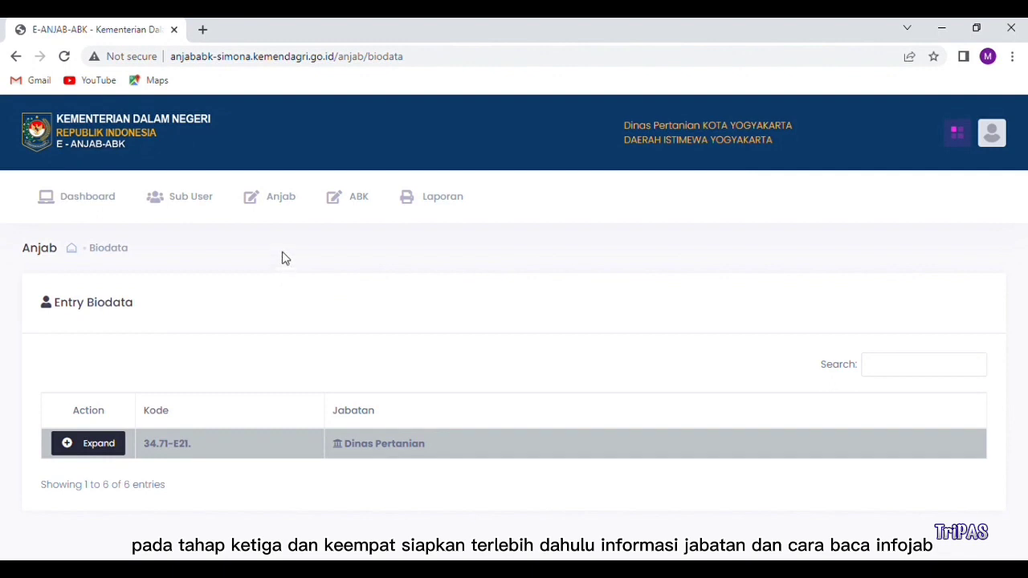
Step: Open the Bendahara job analysis from Entry Analisis Jabatan
click(282, 197)
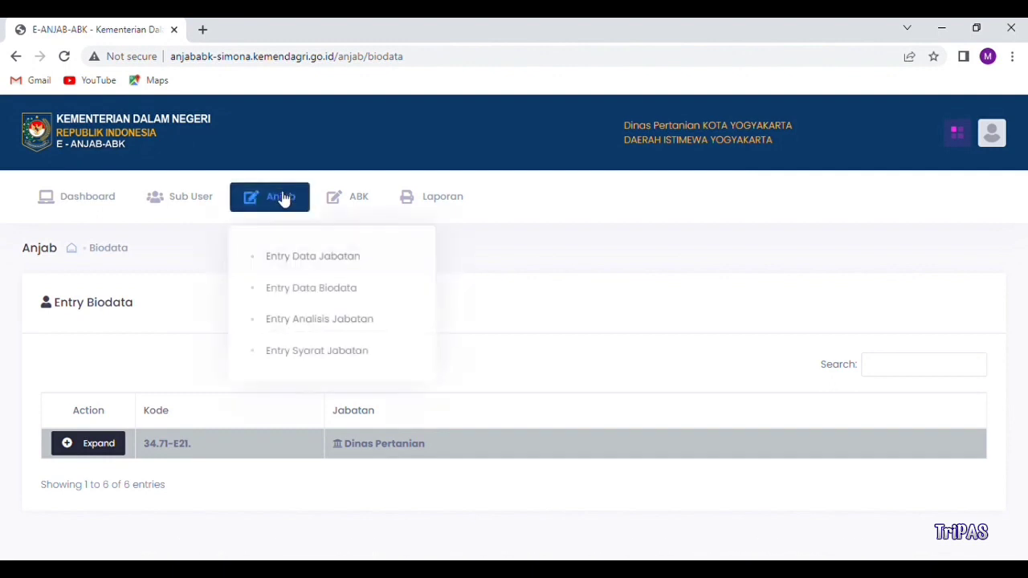
click(299, 317)
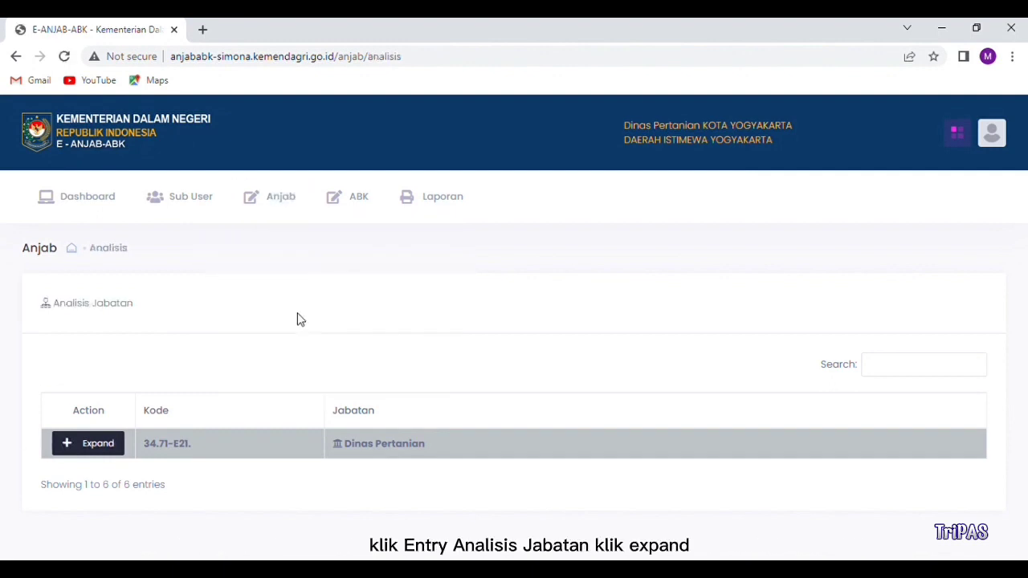
click(103, 444)
scroll(111, 449, down, 1)
scroll(111, 452, down, 1)
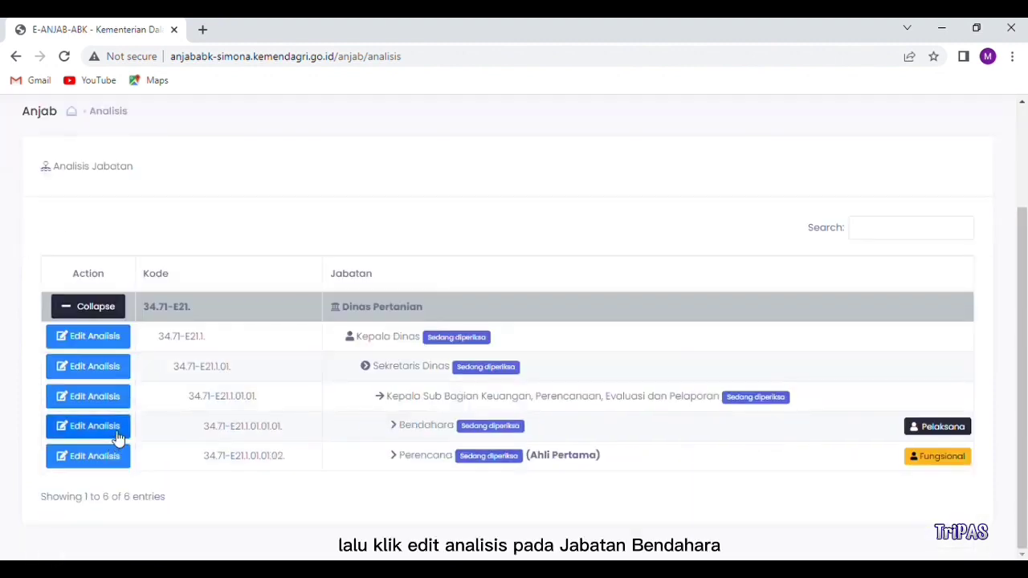
click(117, 431)
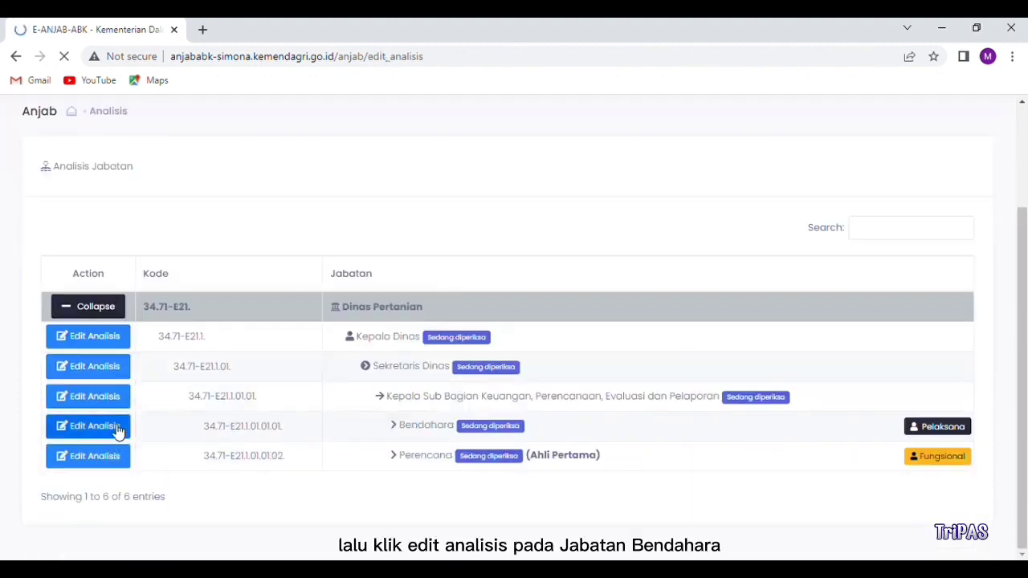
Step: Finish the job summary, set work objects Surat / Dokumen Kantor, Keuangan, Perangkat Daerah, and add a task row
click(530, 410)
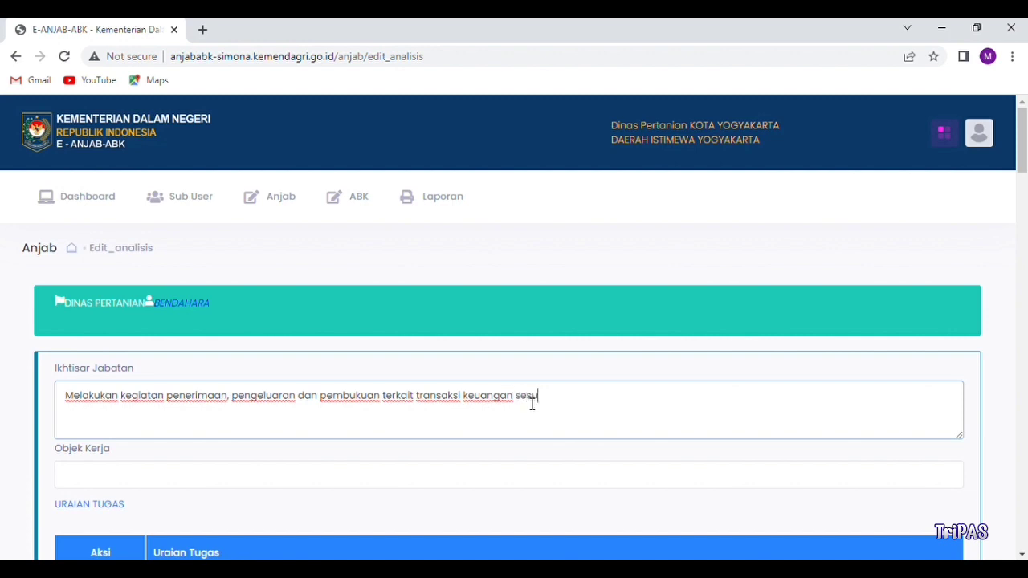
text(ai aturan yang berlaku agar penatausahaan keuangan berjala)
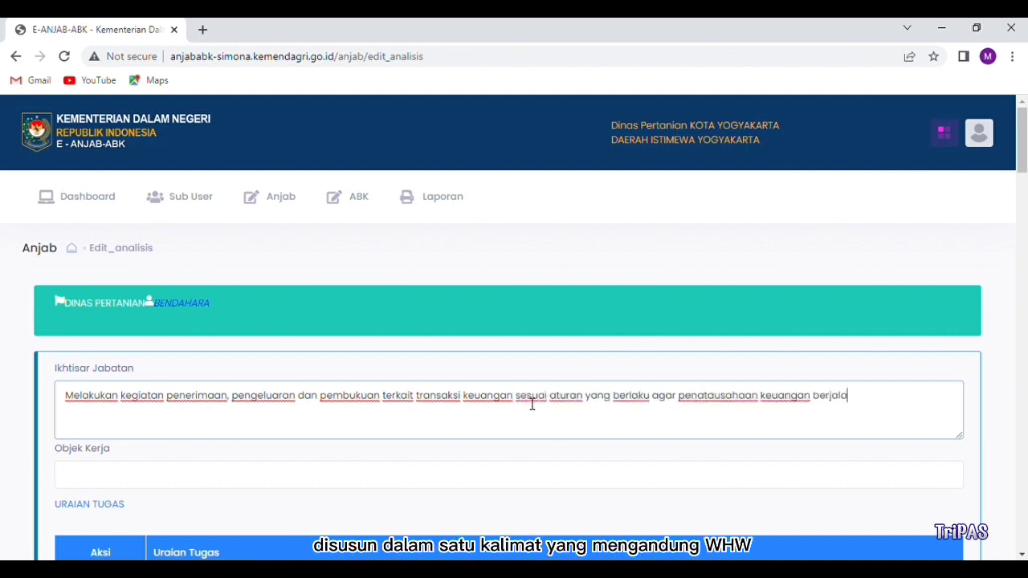
text(n lancar dan tertib)
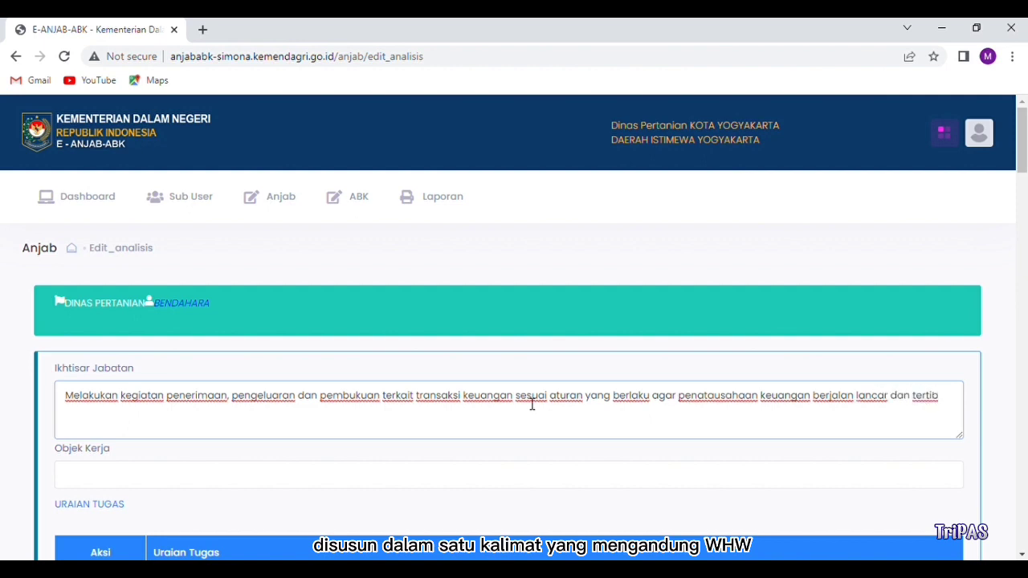
click(195, 479)
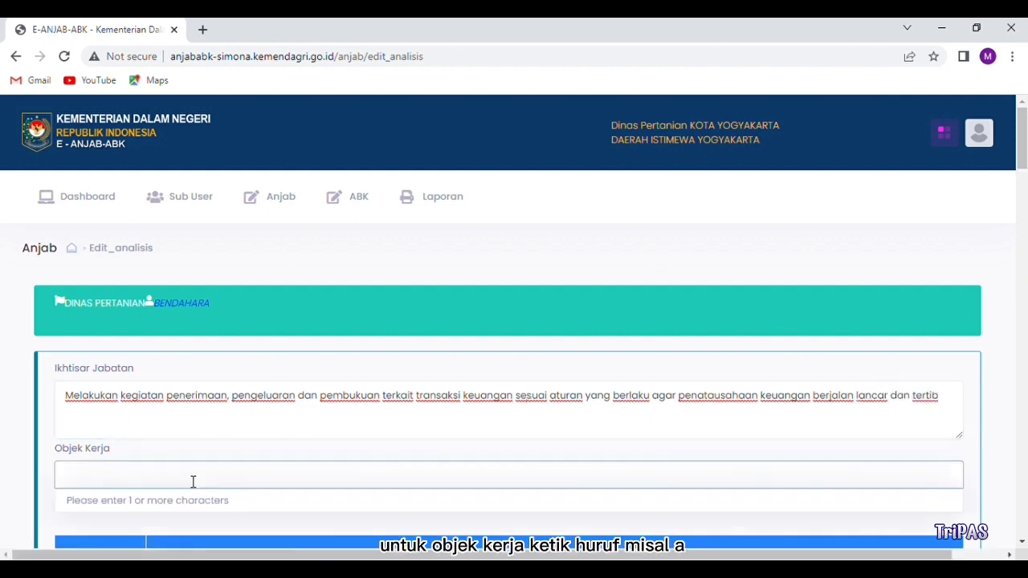
text(a)
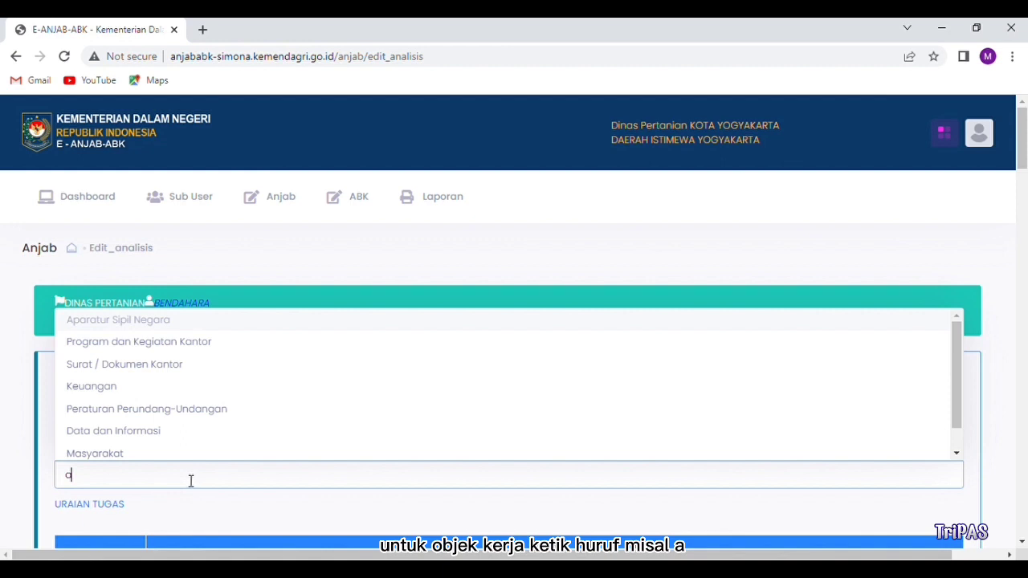
click(110, 387)
scroll(177, 446, down, 3)
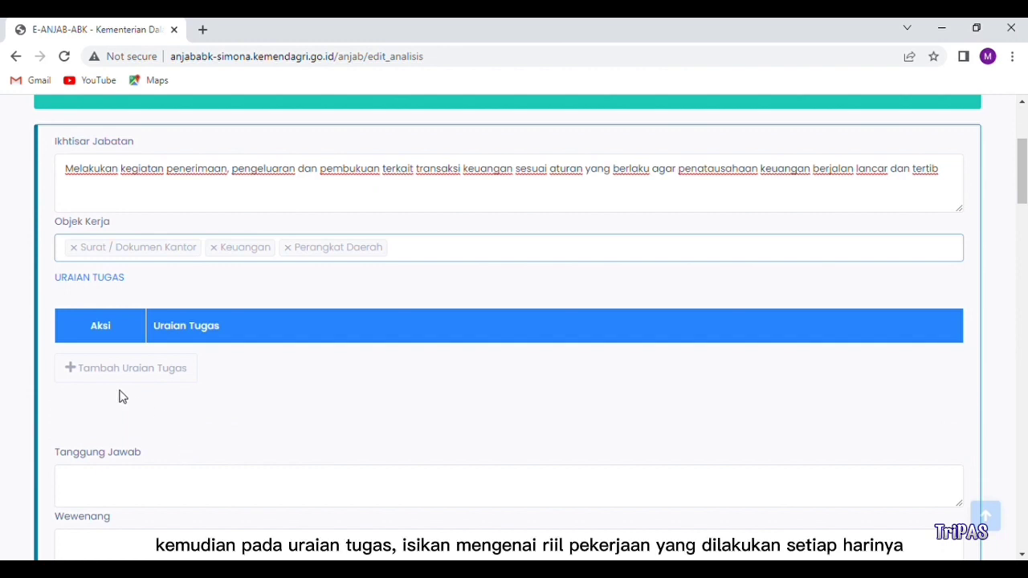
click(75, 371)
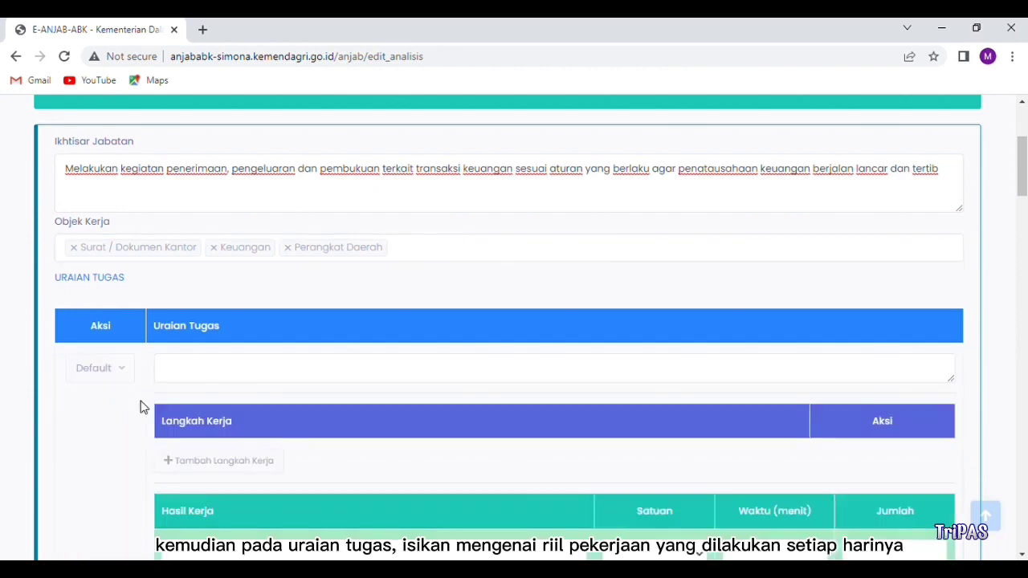
Step: Write the task 'Mengelola file dokumen RKA, DPA, RKA Perubahan, DPPA untuk penyusunan dokumen perenca…'
scroll(184, 402, down, 1)
click(185, 298)
text(Mengelola )
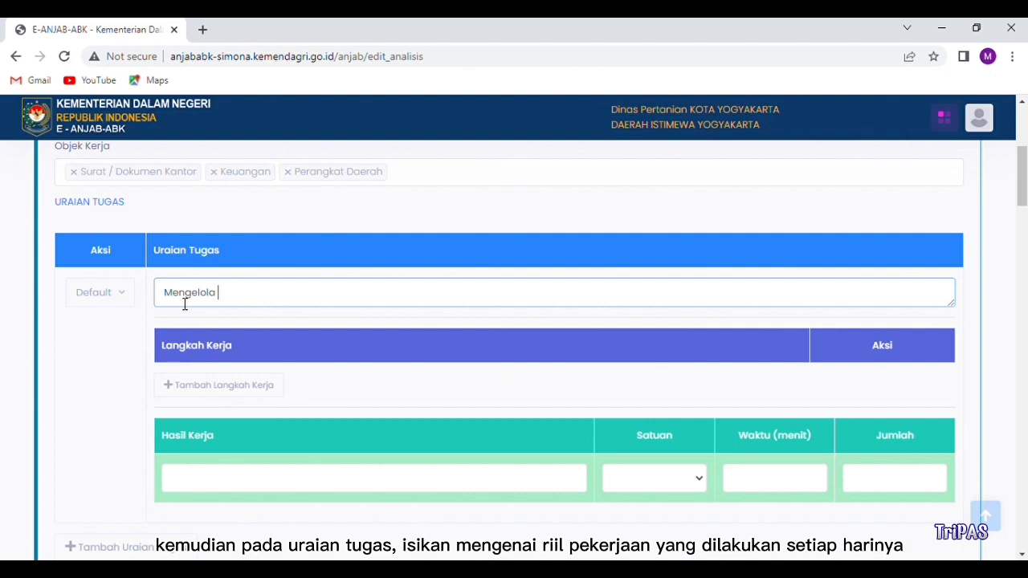
text(file dokumen RKA, DPA, RKA Perubahan, DPPA untuk penyusunan dokumen perencanaan anggaran)
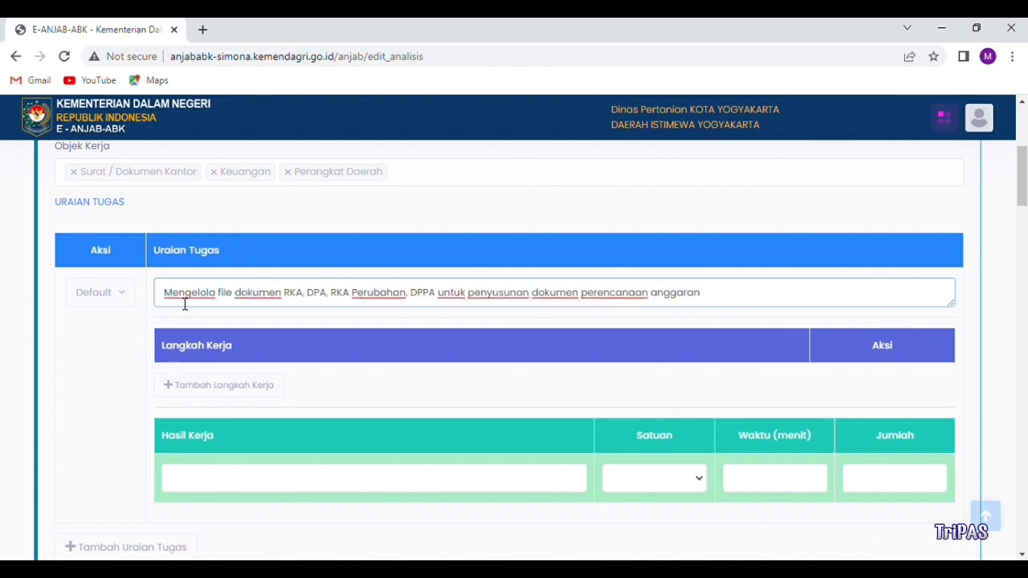
text( baik berdasarkan pentahapan AP)
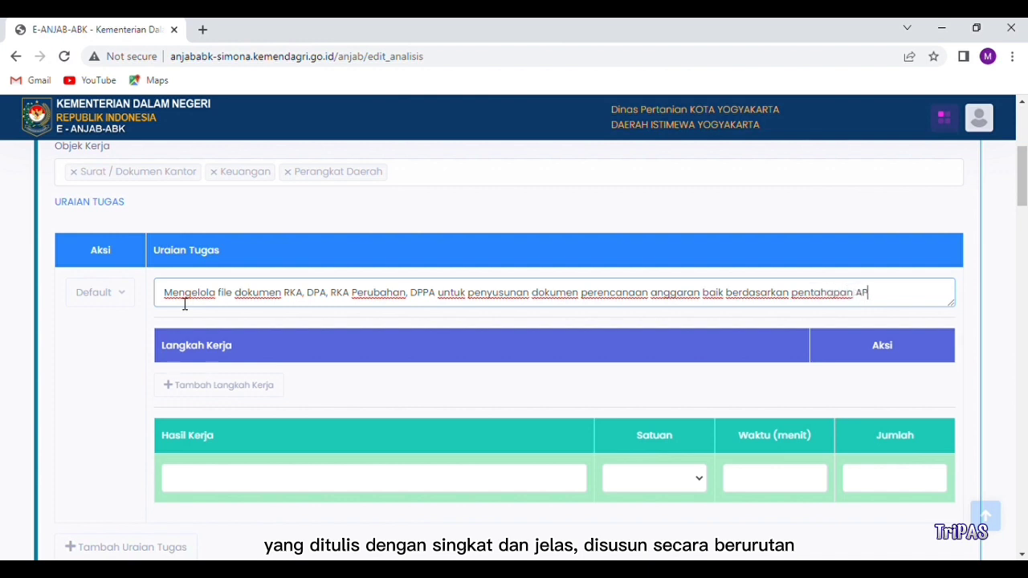
text(BD Peraturan Walikota maup)
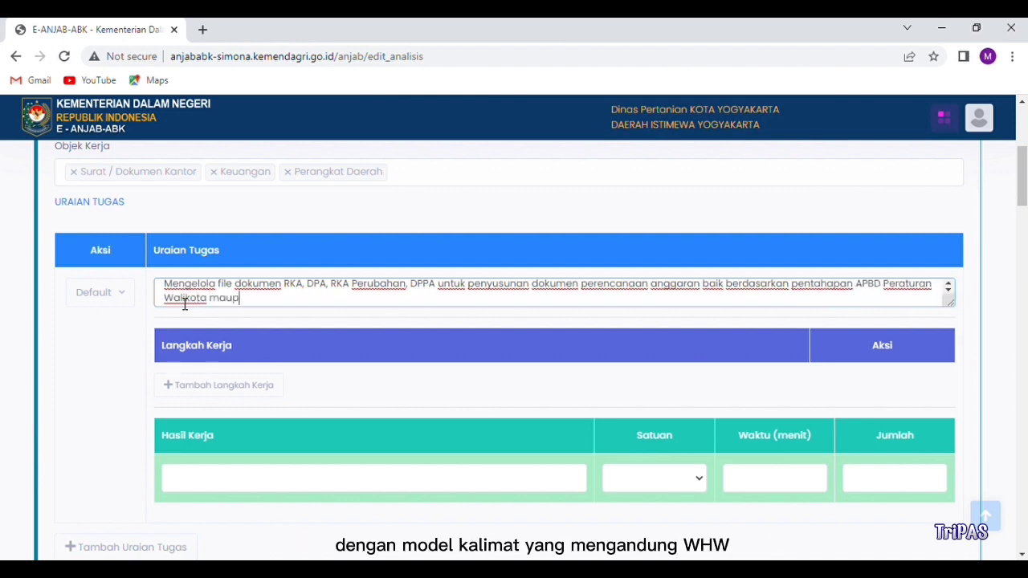
text(un Peraturan Daerah)
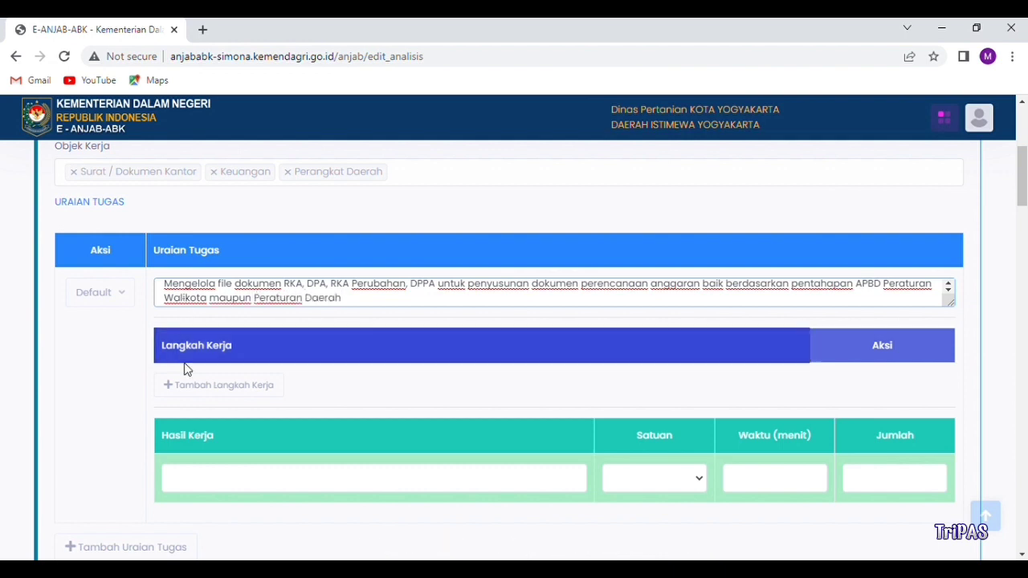
scroll(201, 378, down, 1)
Step: Give the task its work result in Dokumen units with quantity 6 and its time, then add another task block
click(214, 410)
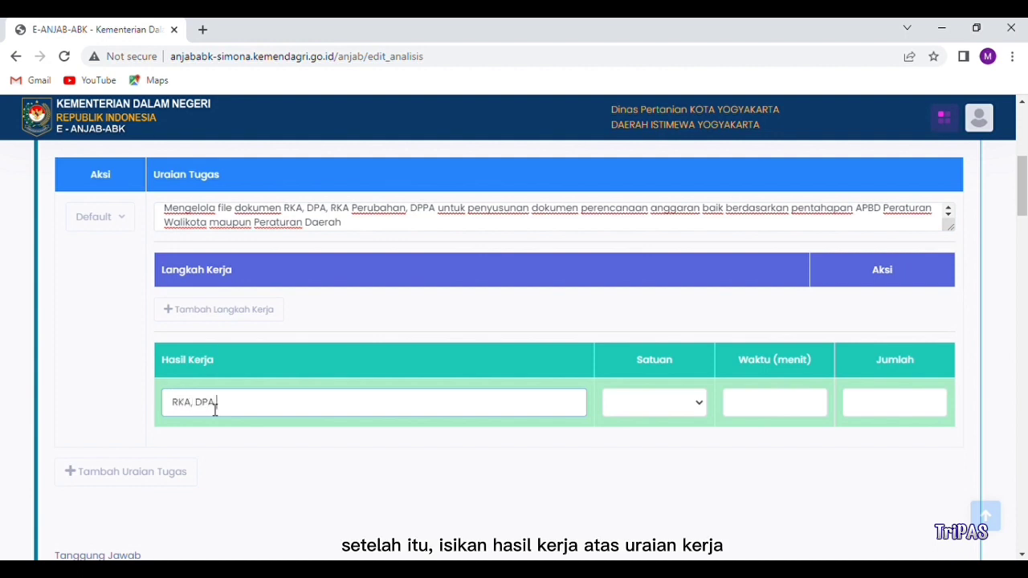
text(PPA)
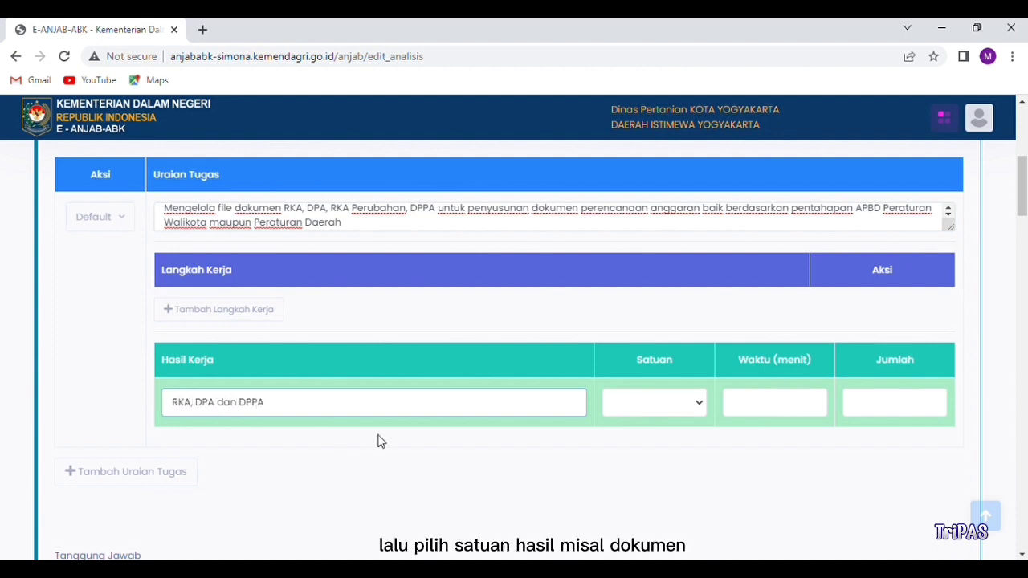
click(655, 416)
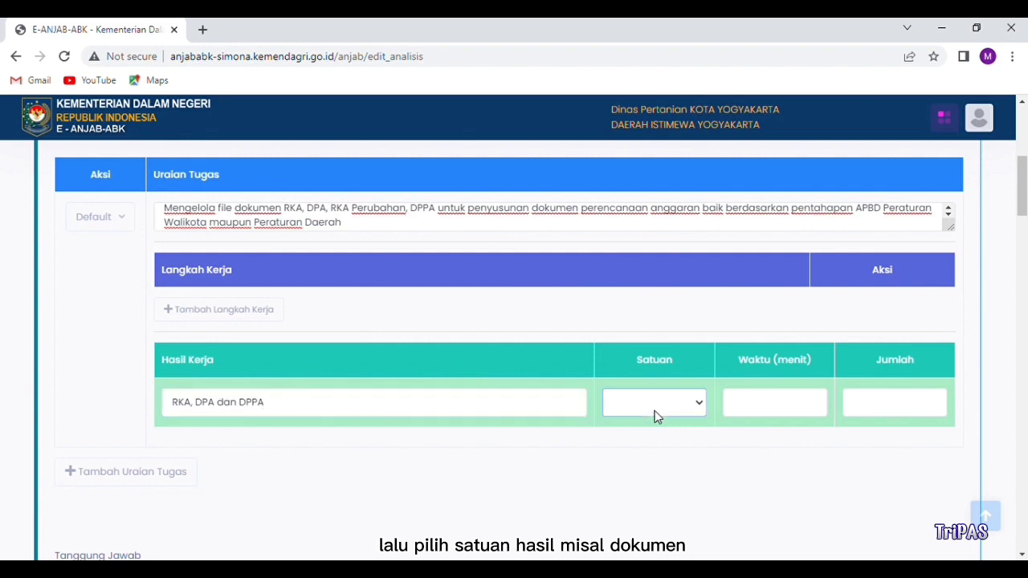
click(647, 222)
click(888, 407)
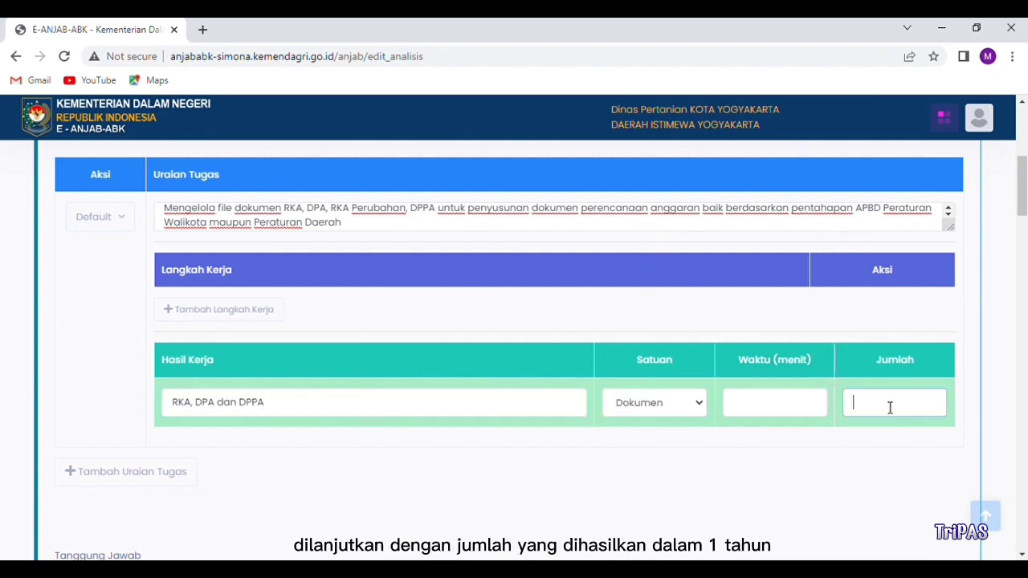
text(6)
click(779, 408)
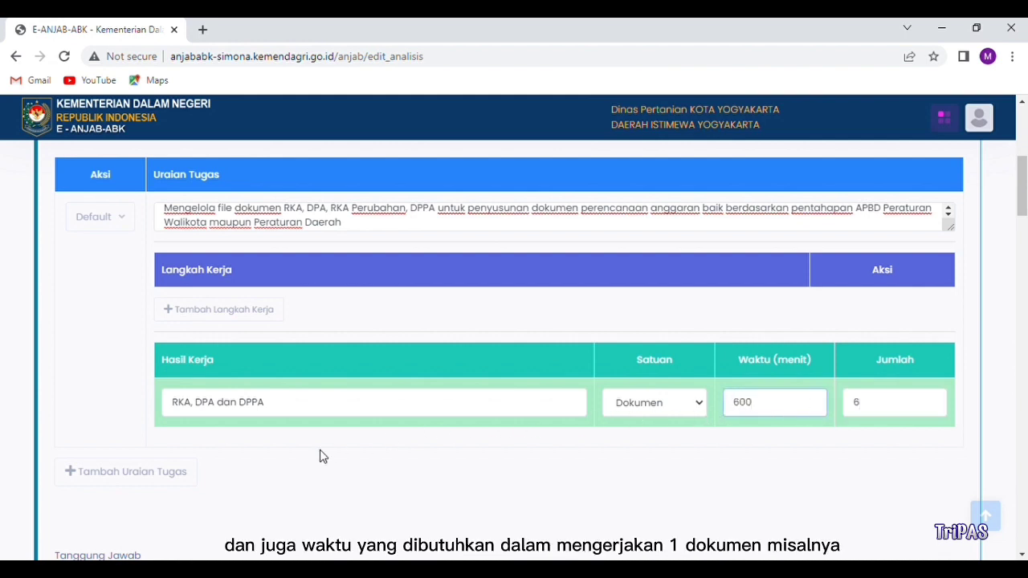
scroll(304, 459, down, 1)
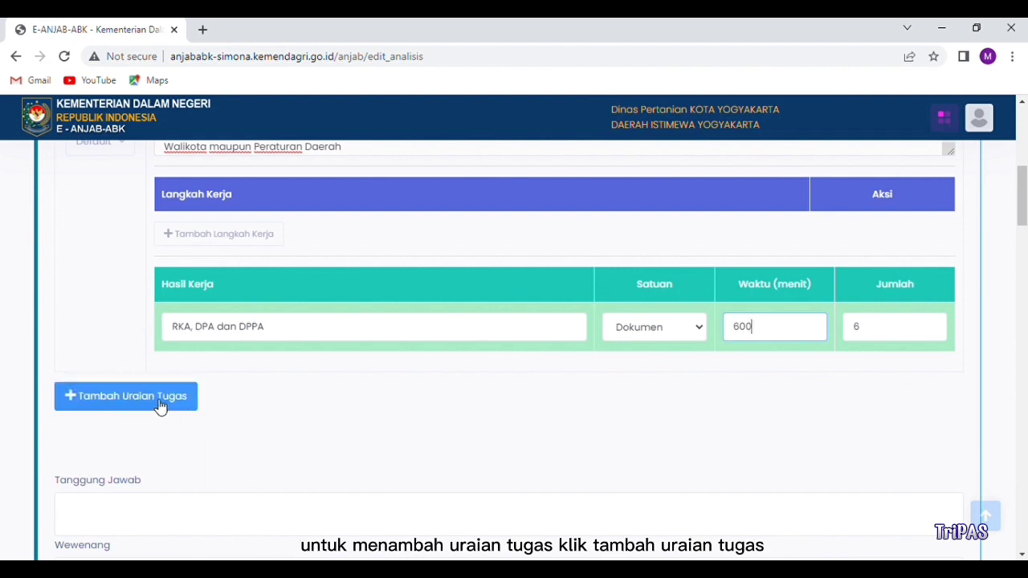
click(160, 406)
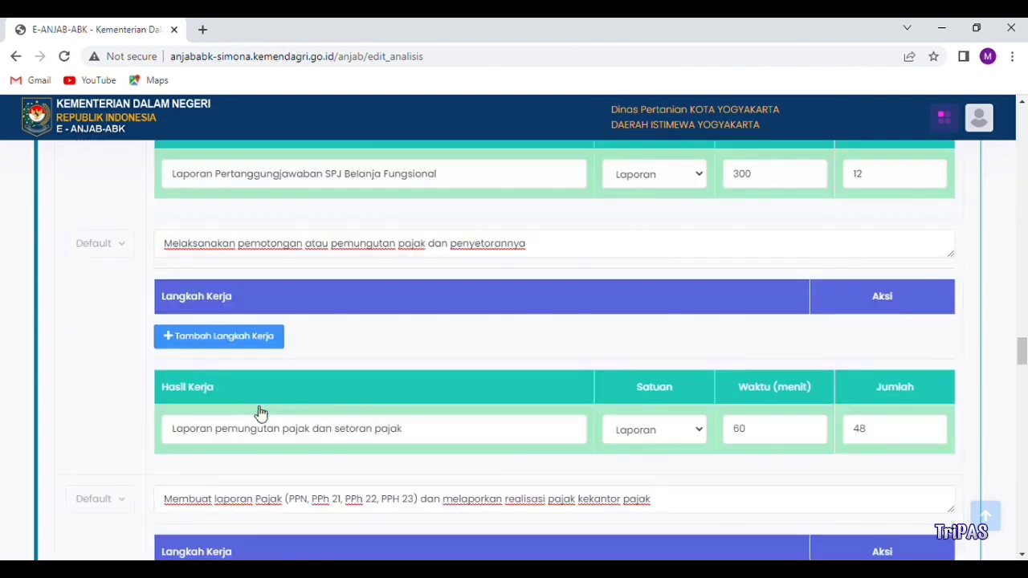
scroll(260, 412, down, 4)
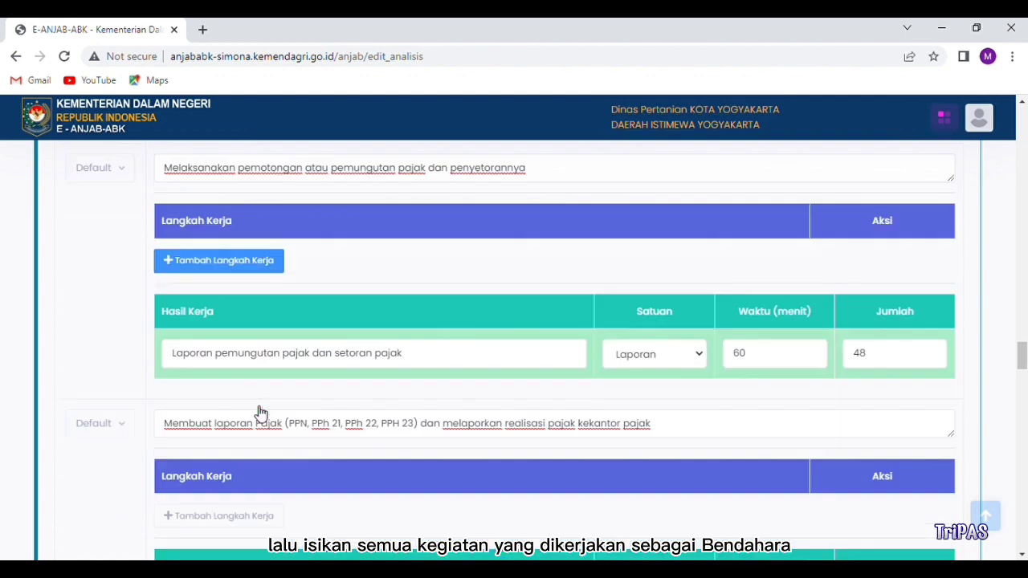
scroll(260, 414, down, 5)
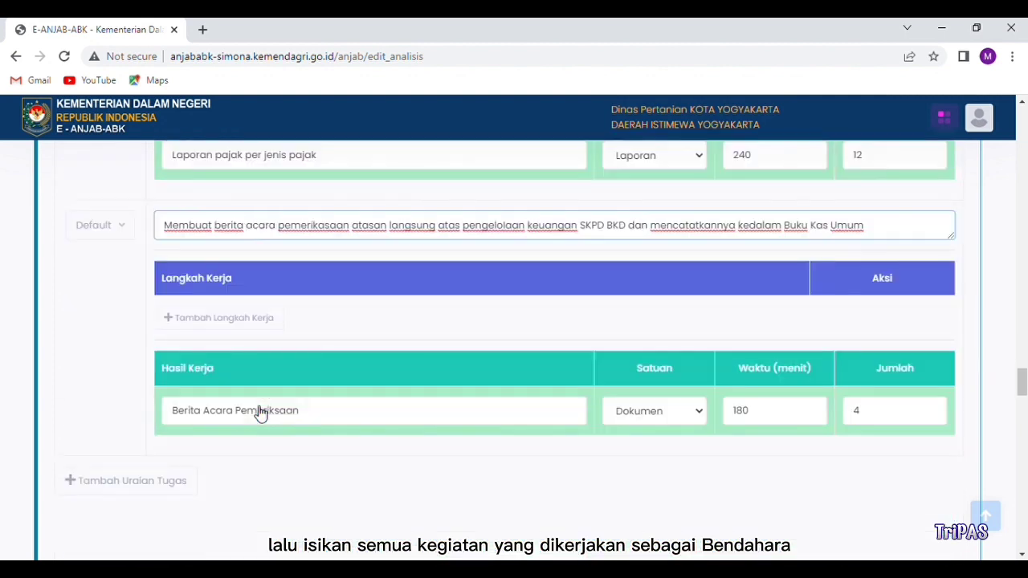
Step: Enter the Tanggung Jawab points, starting with 'a. Ketepatan pembayaran berdasarkan permintaan pembayaran'
click(126, 444)
text(a)
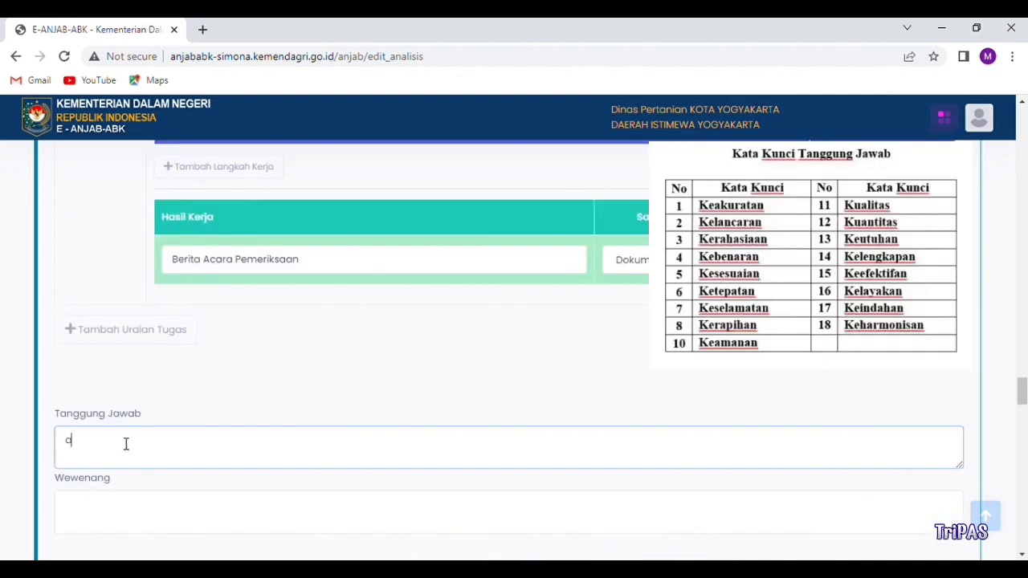
text(. Ketepatan pembayaran berdasarkan permint)
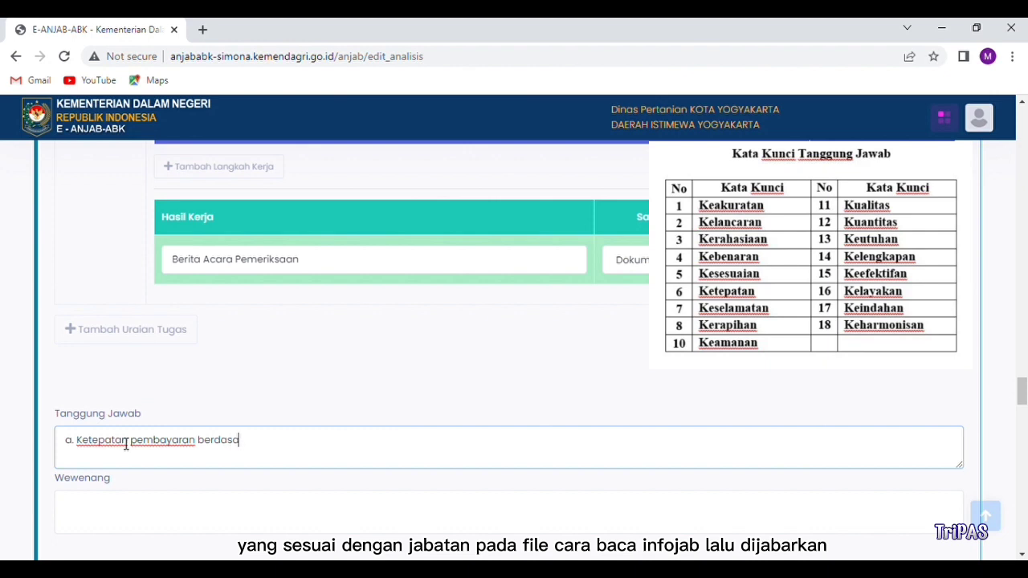
text(aan pembayaran)
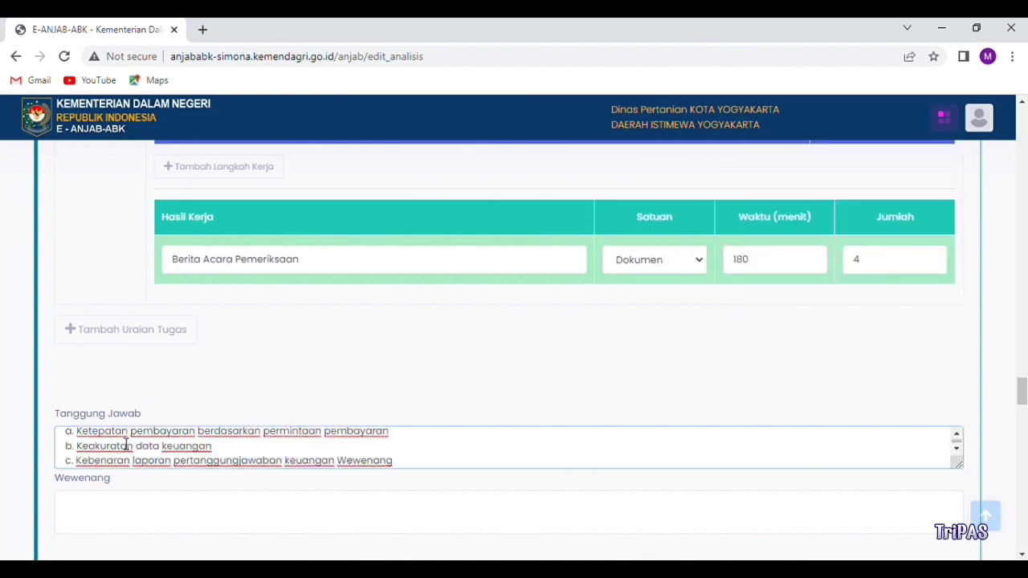
scroll(98, 278, down, 3)
Step: Enter the Wewenang points, starting with 'a. Membuktikan bukti pengeluaran sah', pasting the next line
click(97, 278)
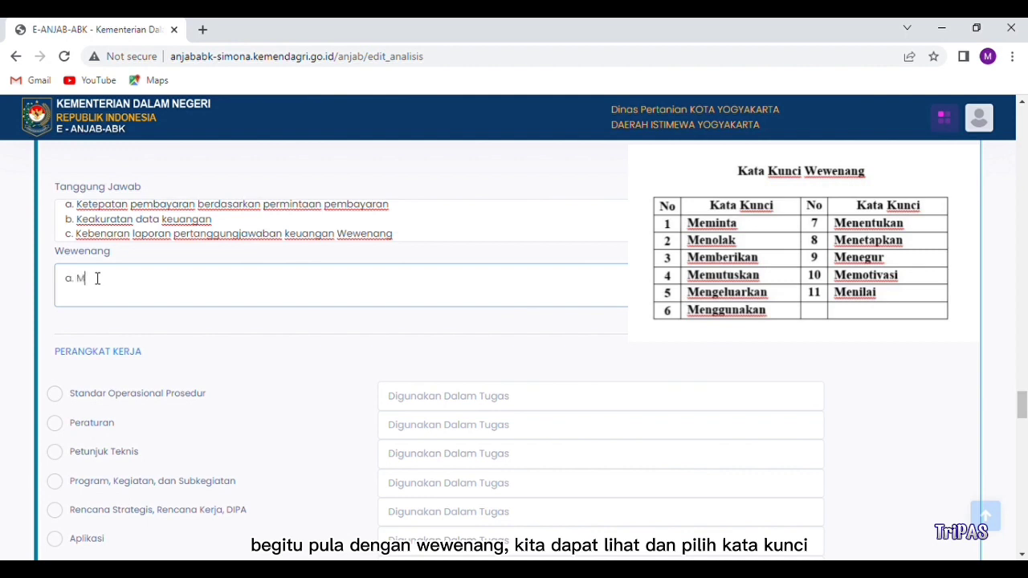
text(a. Membuktikan )
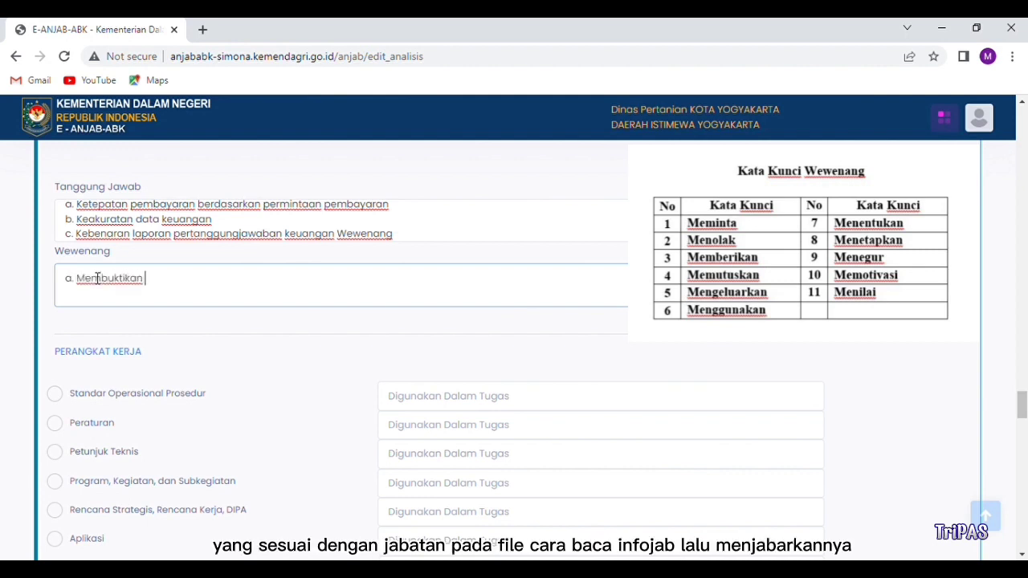
text(bukti pengeluaran sah)
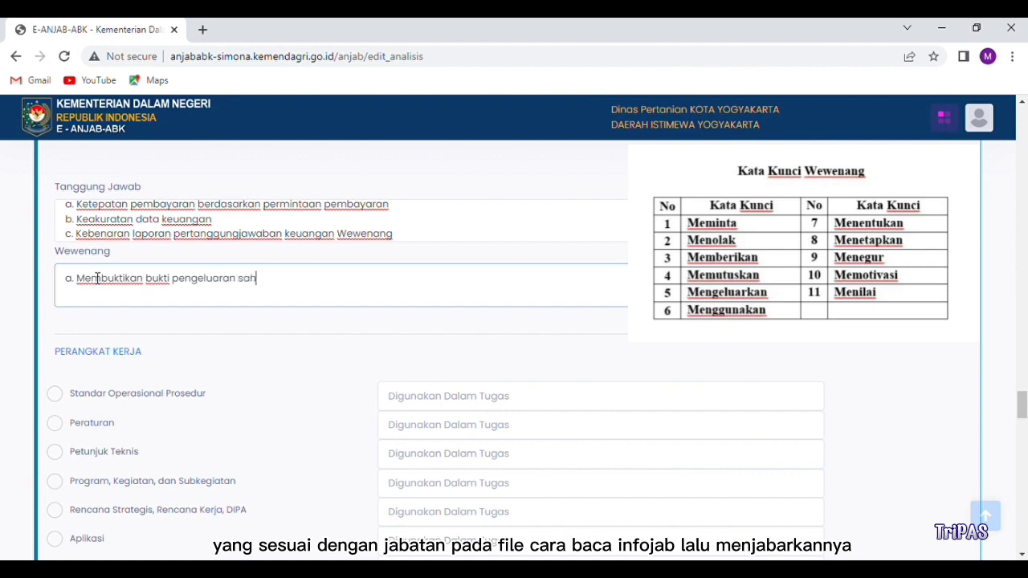
key(Return)
text(b. Mengeluarkan anggaran atau pembiayaan berdasarkan bukti transaksi yang sah)
scroll(708, 321, down, 3)
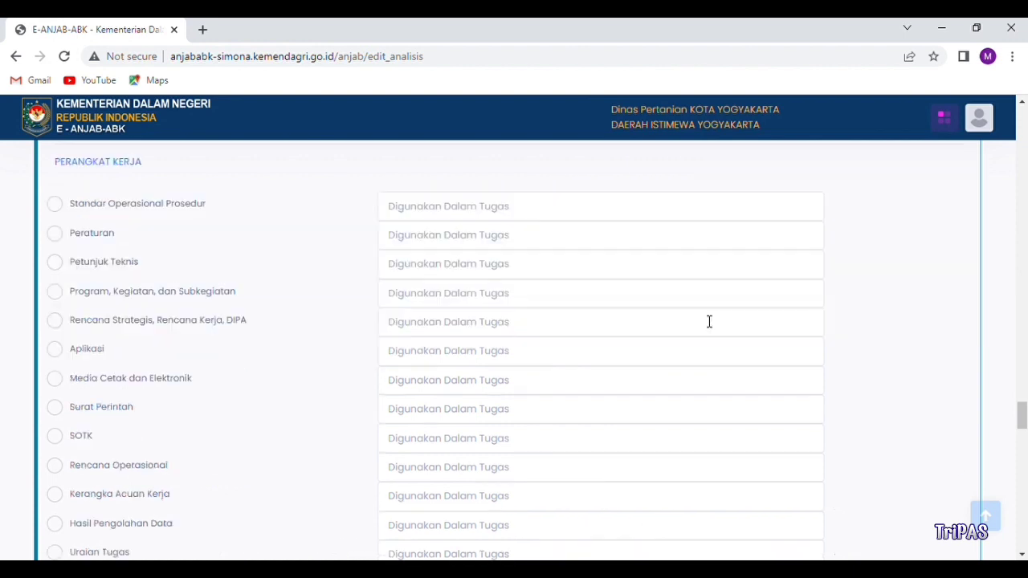
Step: Mark Standar Operasional Prosedur as a work tool, used for 'memberi petunjuk pelaksanaan tugas'
click(74, 207)
click(423, 206)
text(memberi petunjuk pelaksanaan tugas)
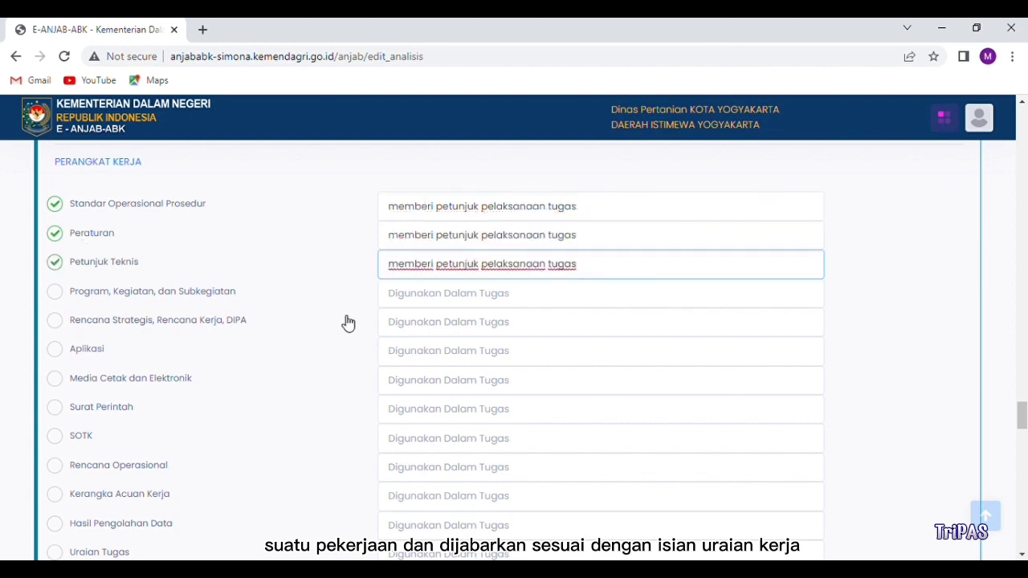
Step: Mark Dokumen as a work material, used 'untuk membuat pelaporan'
scroll(347, 323, down, 1)
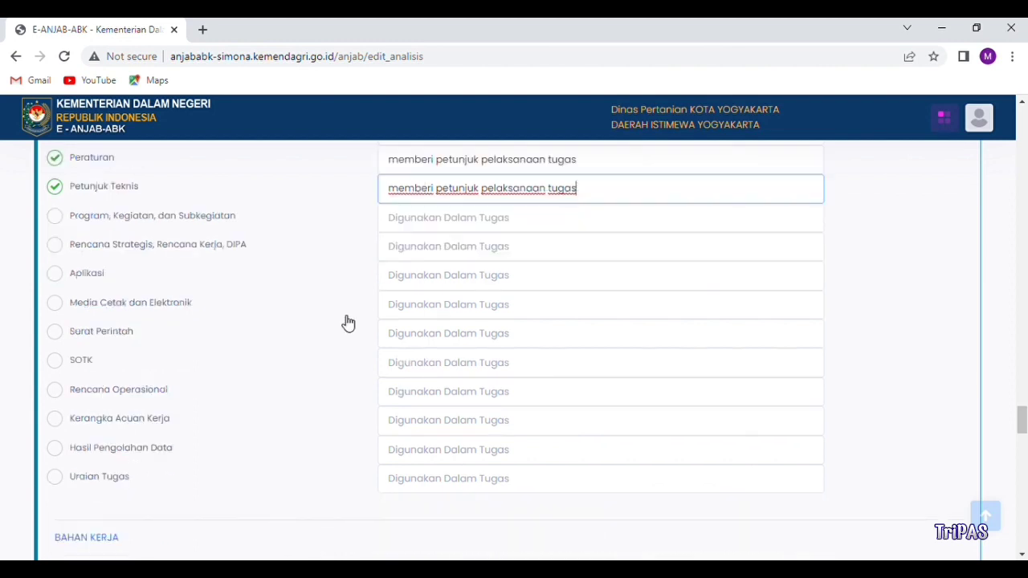
scroll(347, 323, down, 5)
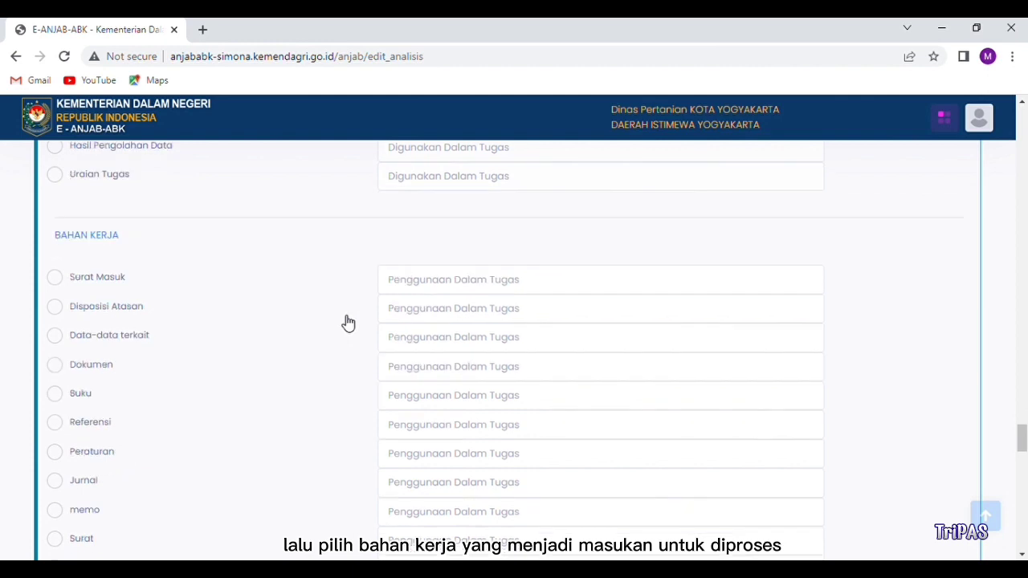
scroll(348, 323, down, 1)
click(76, 216)
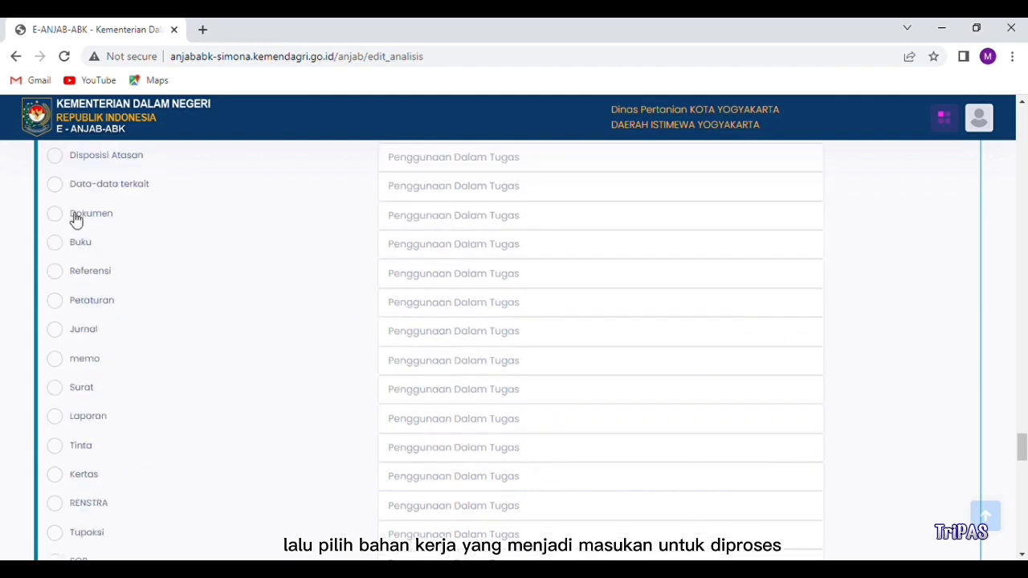
click(399, 220)
text(untuk membuat pelapora)
text(n)
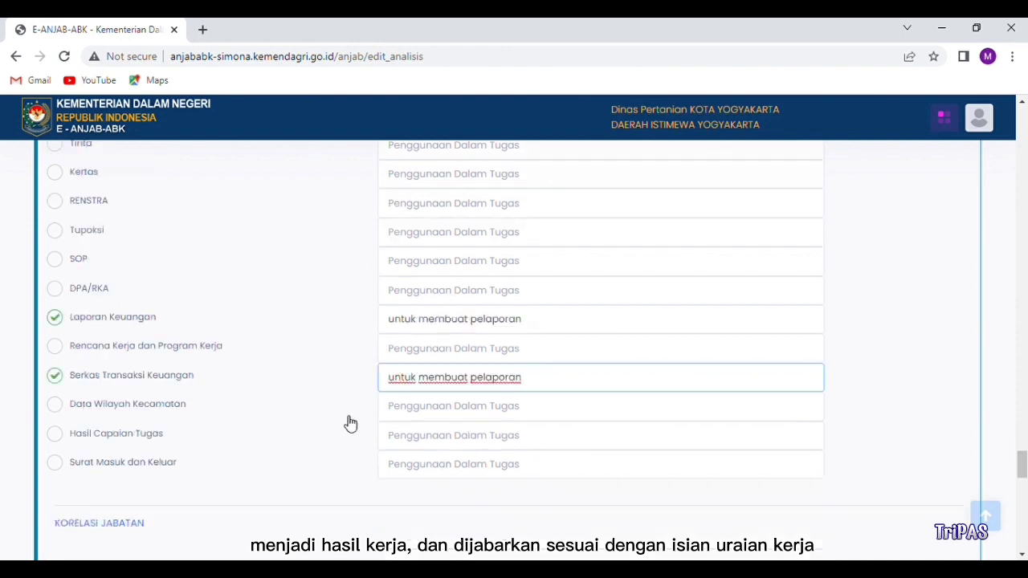
Step: Enter Kasubbag Keuangan as the first related position
scroll(344, 420, down, 3)
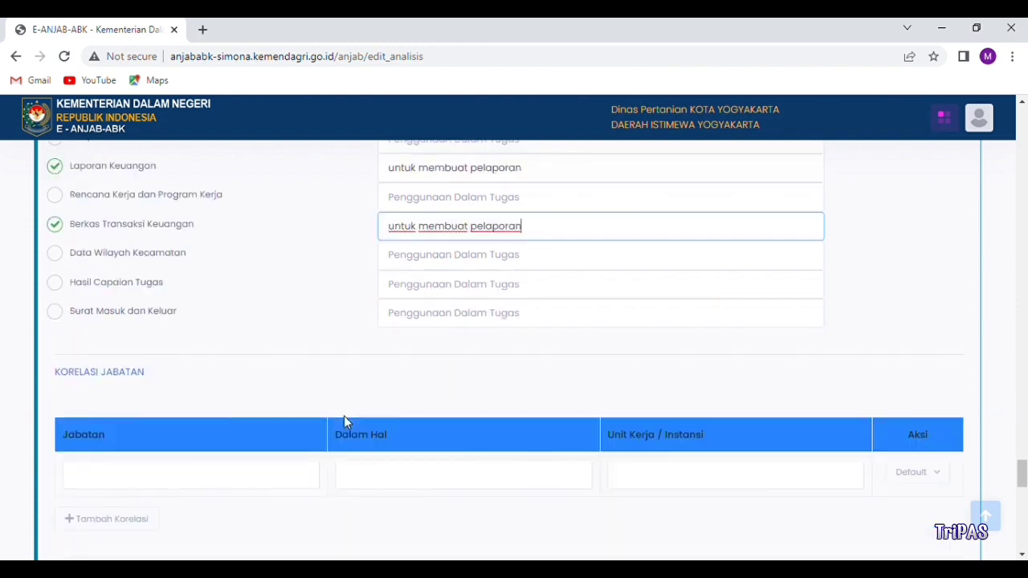
click(145, 401)
text(Kasubb)
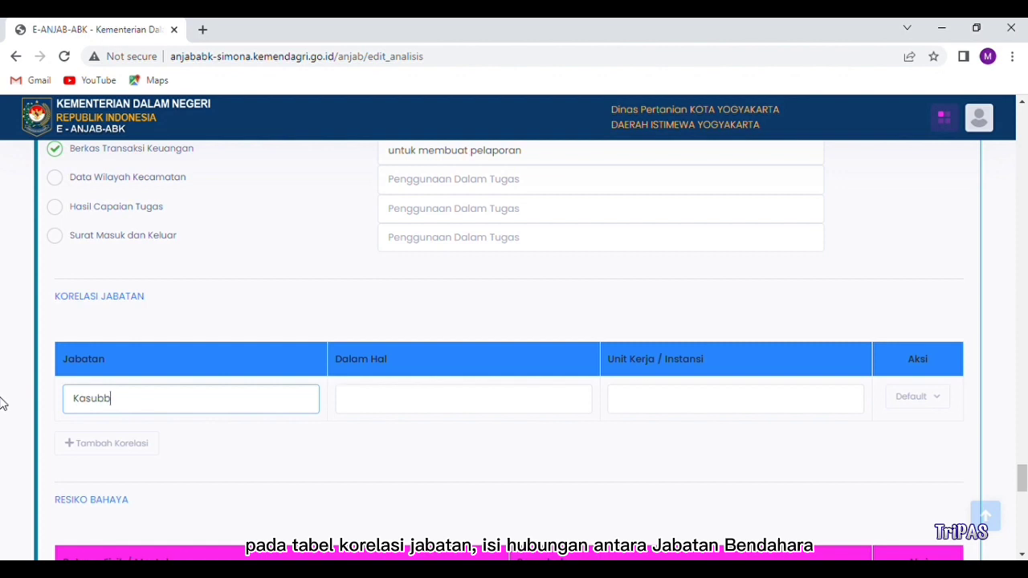
text(ag Keuangan)
Step: Describe the Kasubbag Keuangan relation as 'Konsultasi, Koordinasi dan Pelaporan' at Dinas Pertanian dan Pangan
key(Tab)
text(Konsu)
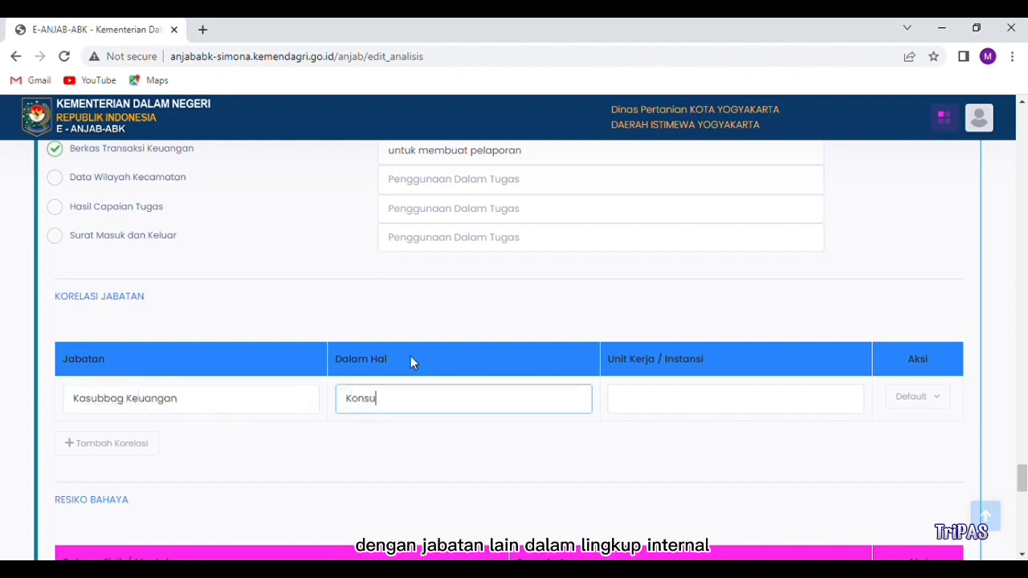
text(ltasi, Koordinasi)
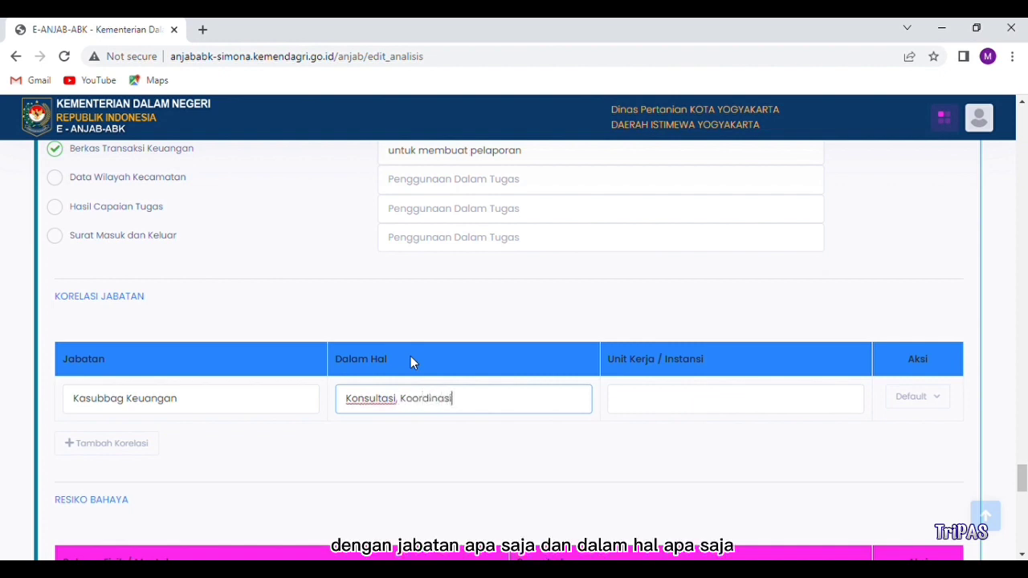
text( dan Pelaporan)
click(629, 407)
text(Dinas Pertanian)
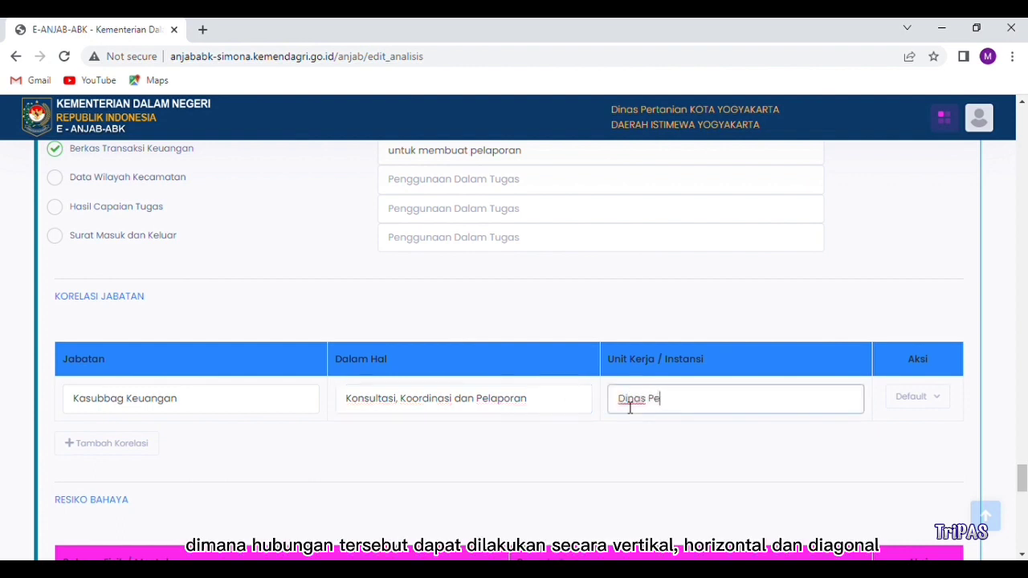
text( dan Pangan)
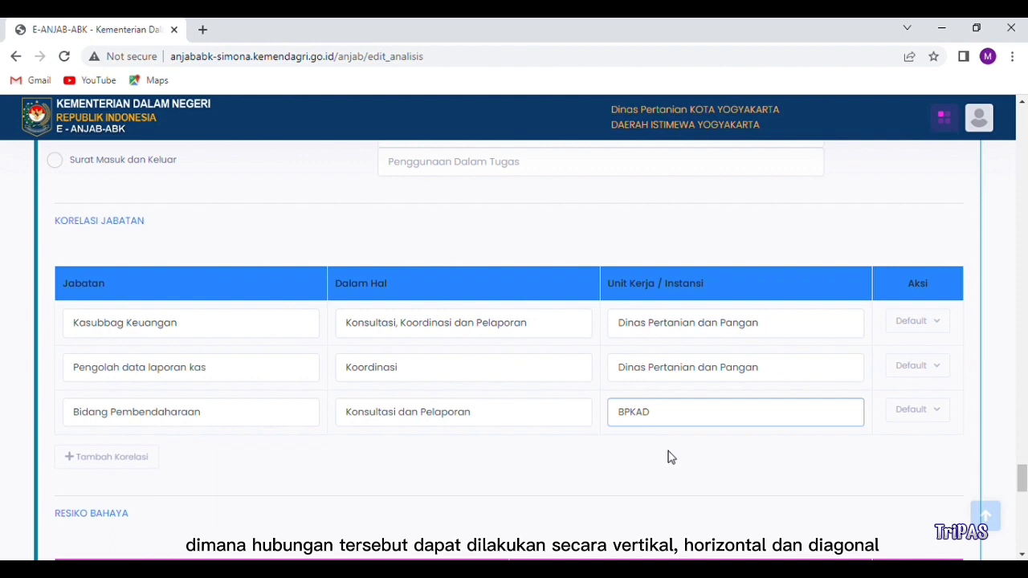
scroll(671, 452, down, 3)
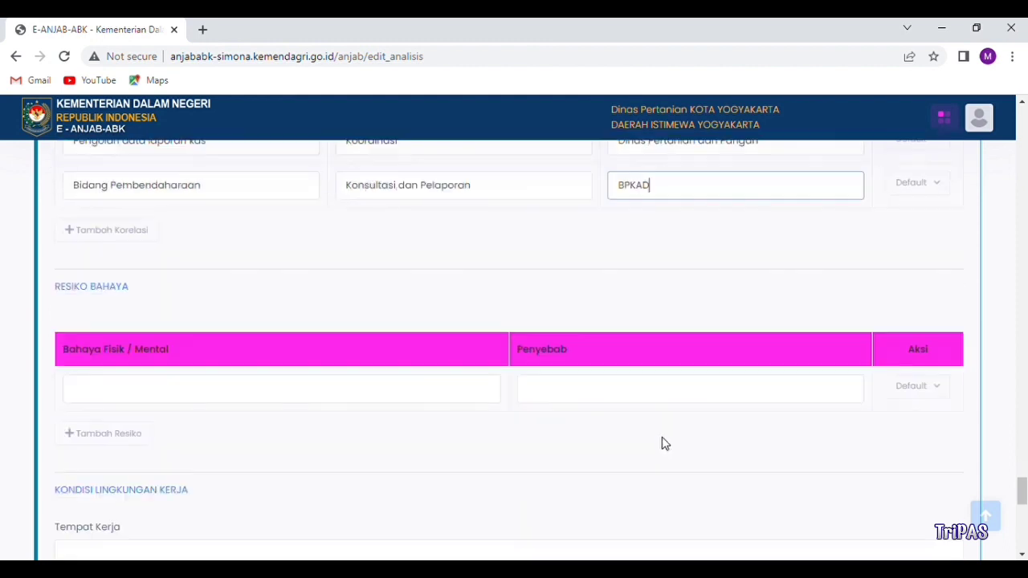
Step: Record the hazard Kelelahan mata, caused by 'Seringnya mengoperasikan komputer'
scroll(266, 378, down, 1)
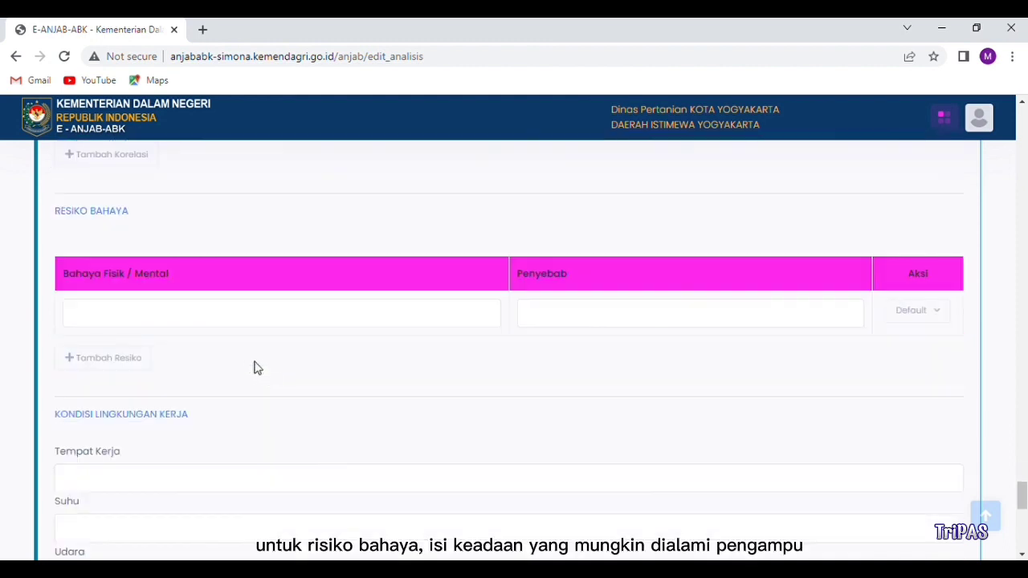
scroll(248, 361, down, 1)
click(111, 241)
text(Kelelahan mata)
click(534, 246)
text(Seringnya mengoperasikan komputer)
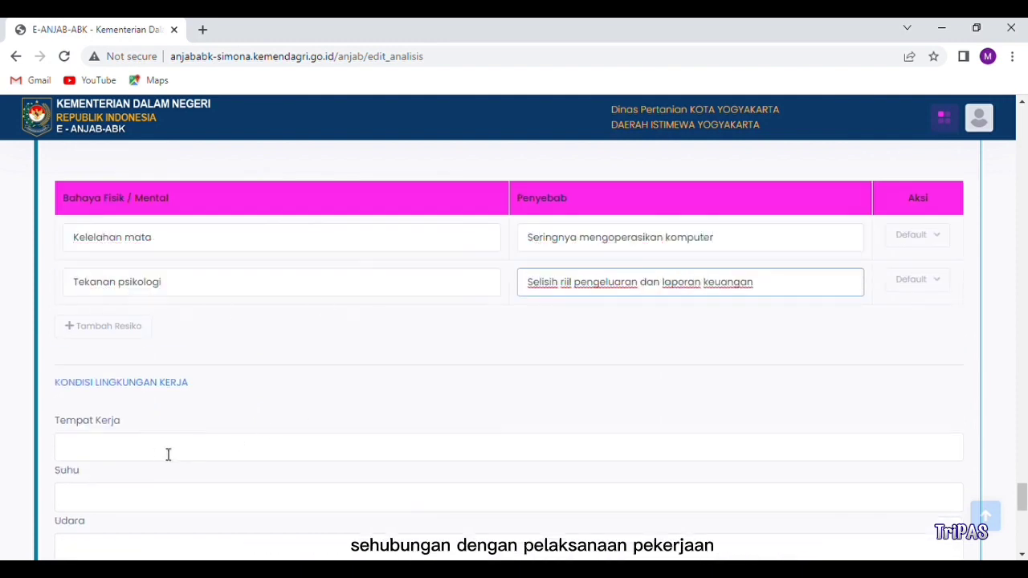
Step: Enter work conditions: Dalam ruangan tertutup, Dingin, Kering and Cukup
scroll(145, 452, down, 1)
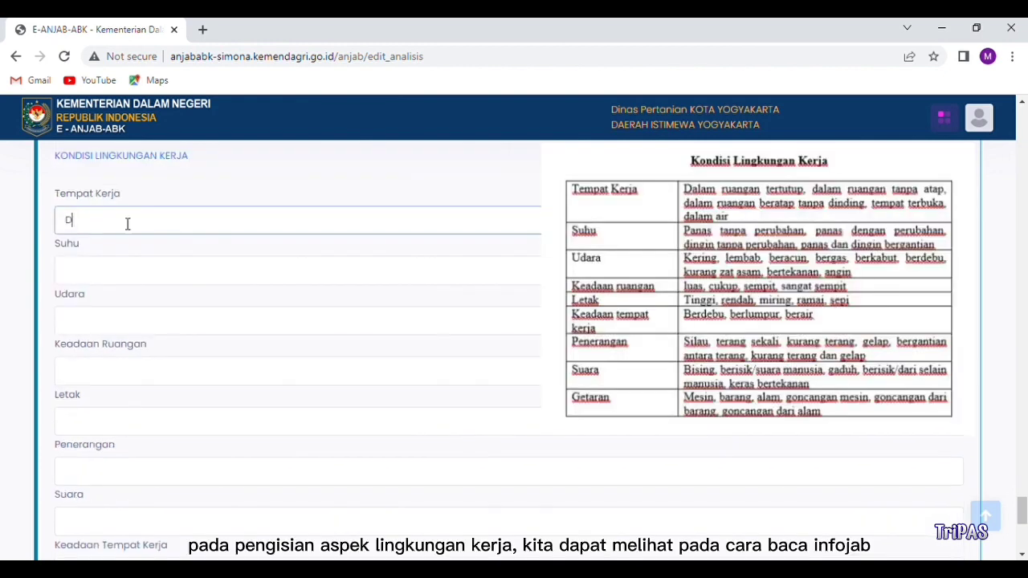
text(alam ruangan tertutup)
click(120, 268)
text(d)
key(BackSpace)
text(Dingin)
scroll(120, 294, down, 1)
click(117, 243)
text(Kering)
click(123, 296)
text(Cukup)
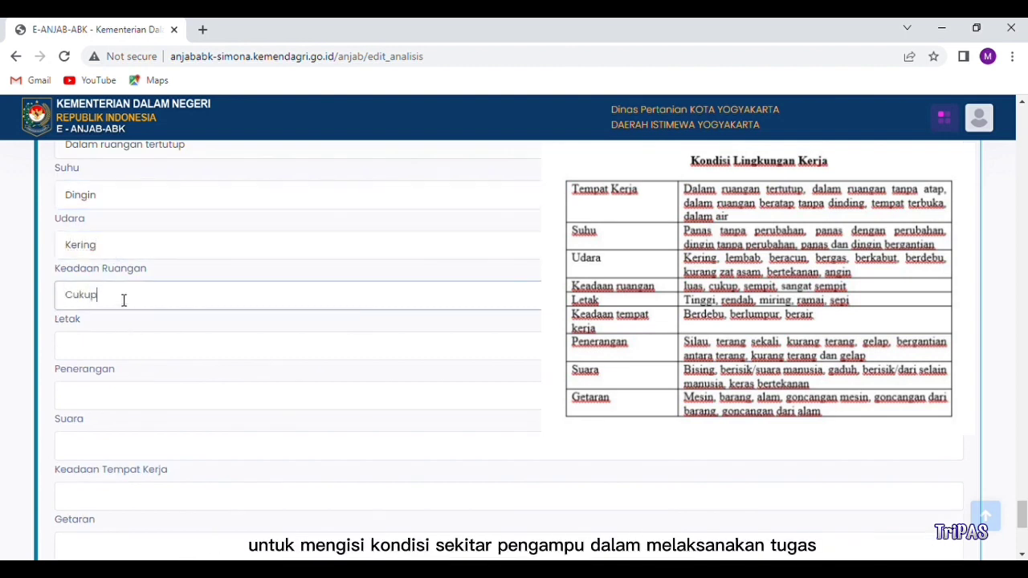
Step: Enter the remaining conditions Rendah and Terang, with '-' for Suara and Keadaan Tempat Kerja
scroll(121, 298, down, 1)
click(110, 276)
text(Rendah)
click(125, 325)
text(Terang)
click(107, 374)
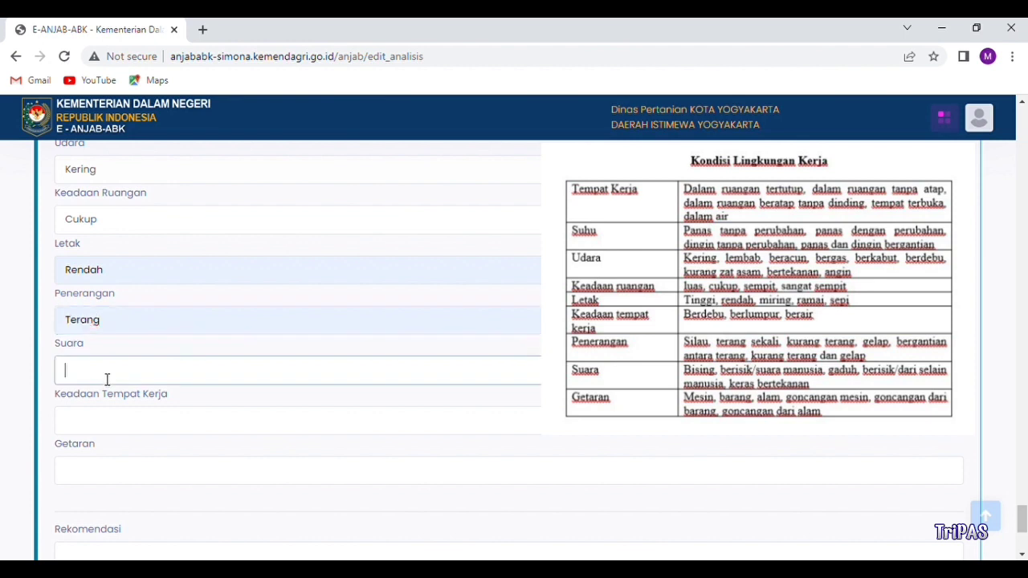
text(-)
click(110, 425)
text(-)
scroll(111, 424, down, 1)
click(112, 406)
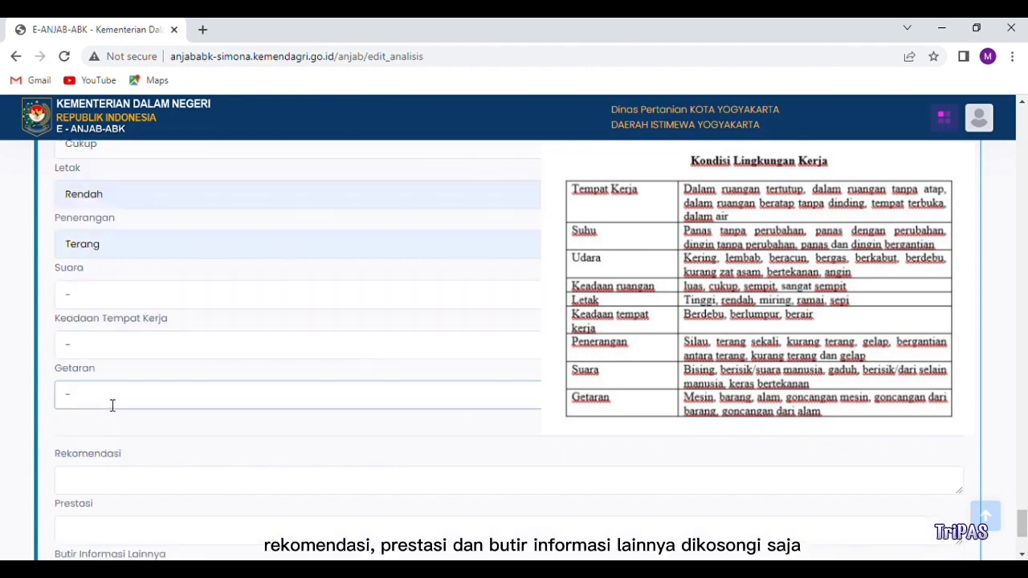
scroll(112, 407, down, 3)
Step: Put '-' for Getaran, choose job class 7, and save the Bendahara job analysis
text(-)
click(126, 442)
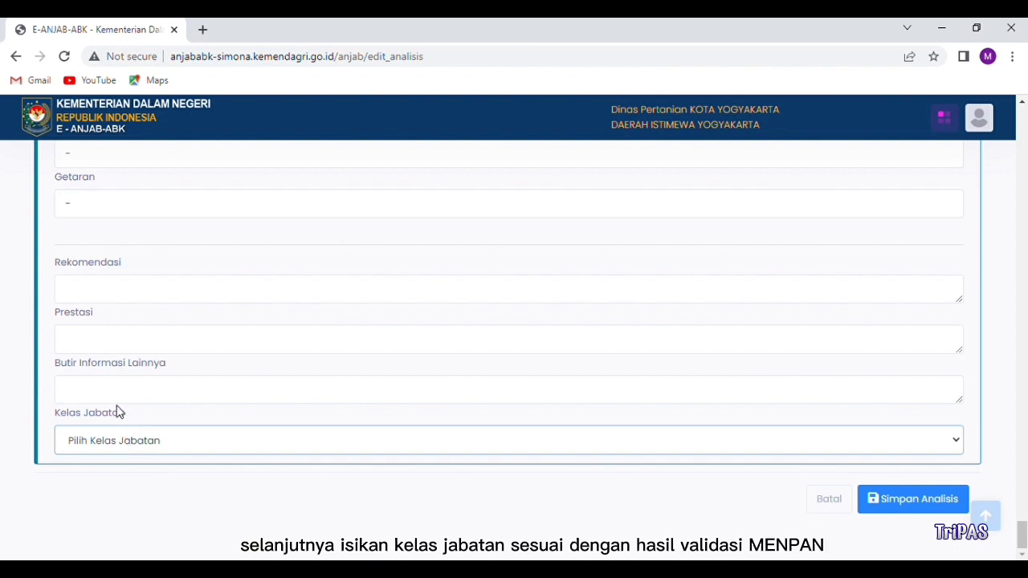
click(104, 265)
click(906, 503)
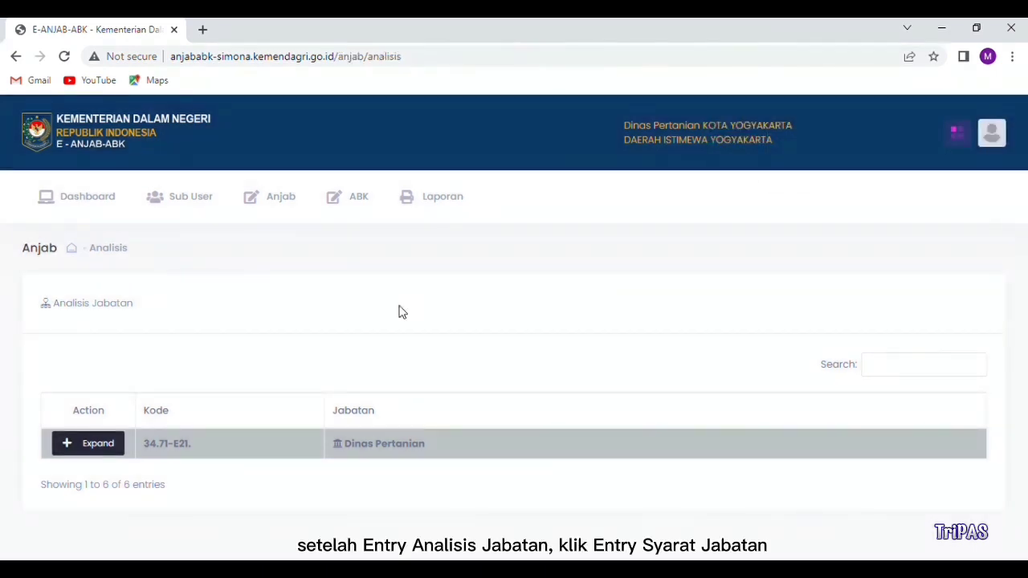
Step: Go to the Syarat Jabatan page and expand Dinas Pertanian to show its six positions
click(275, 205)
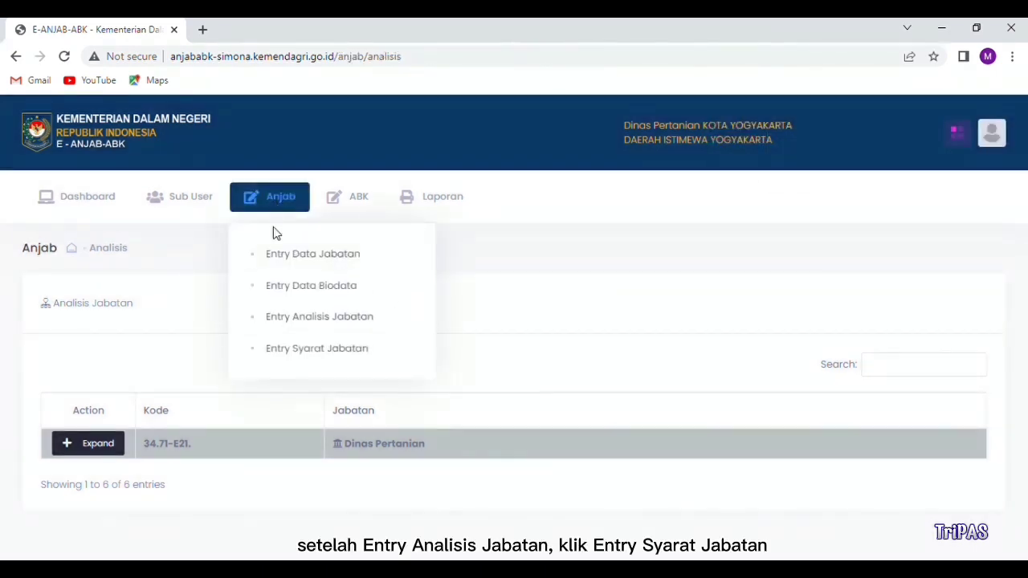
click(303, 347)
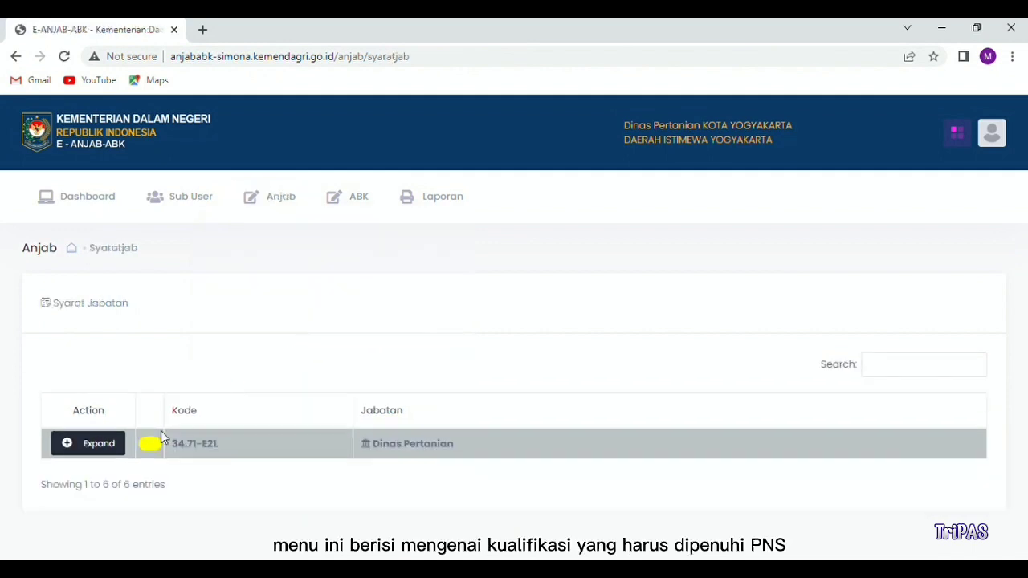
click(97, 452)
scroll(97, 454, down, 2)
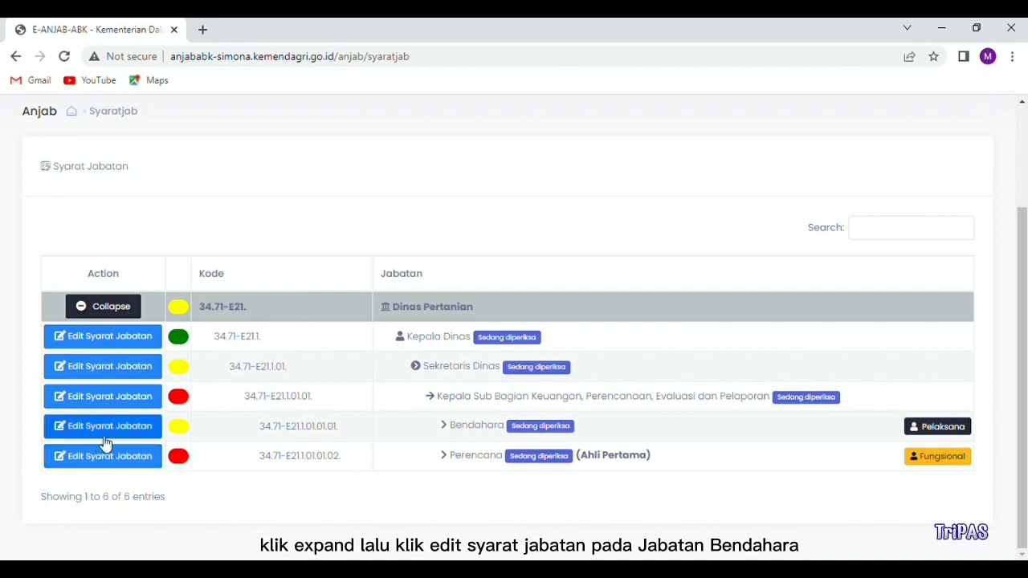
Step: Add Manajemen Akuntansi/Keuangan and Penatausahaan Keuangan as Bendahara's required knowledge
click(109, 428)
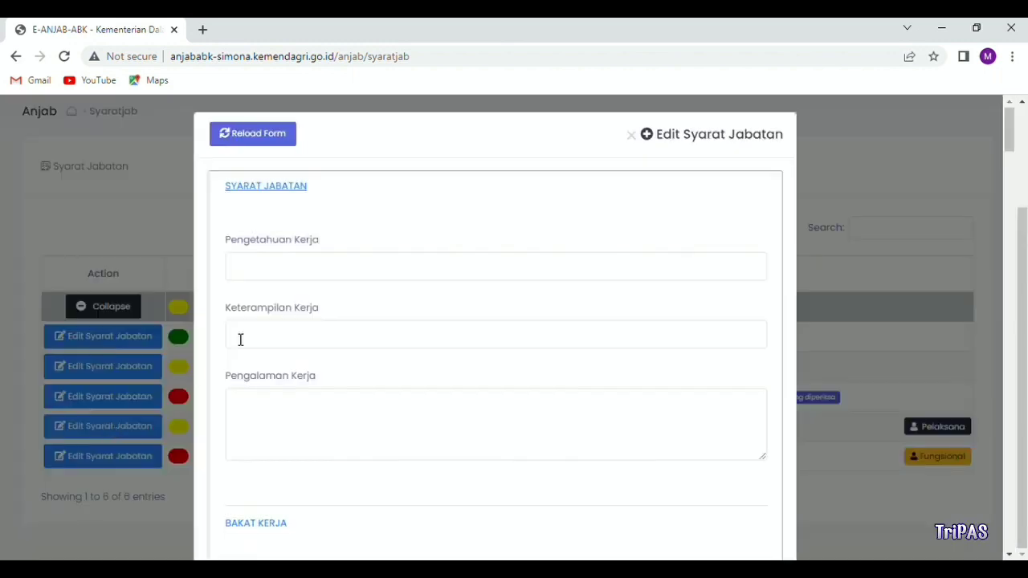
click(289, 276)
text(keuangan)
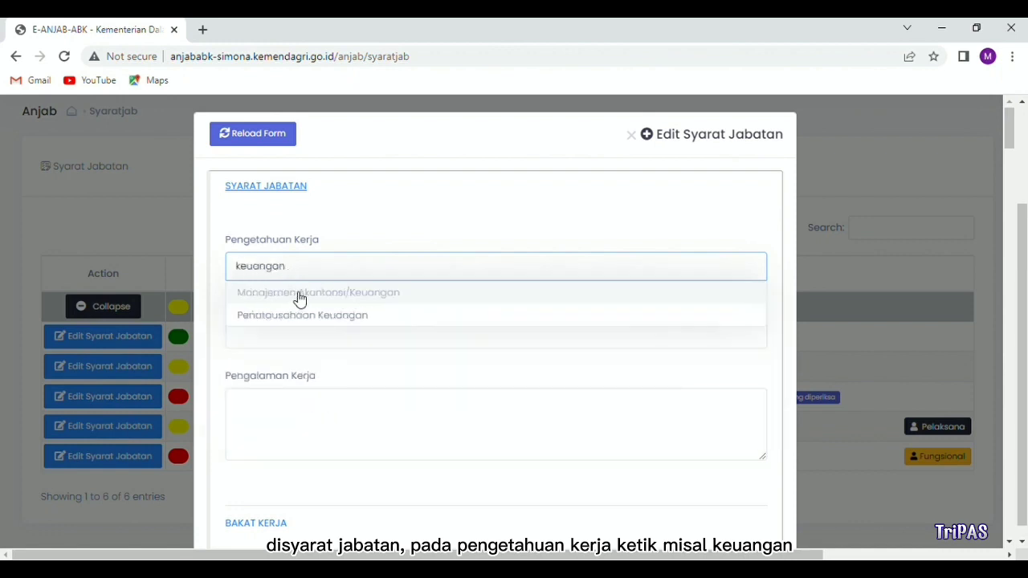
click(295, 295)
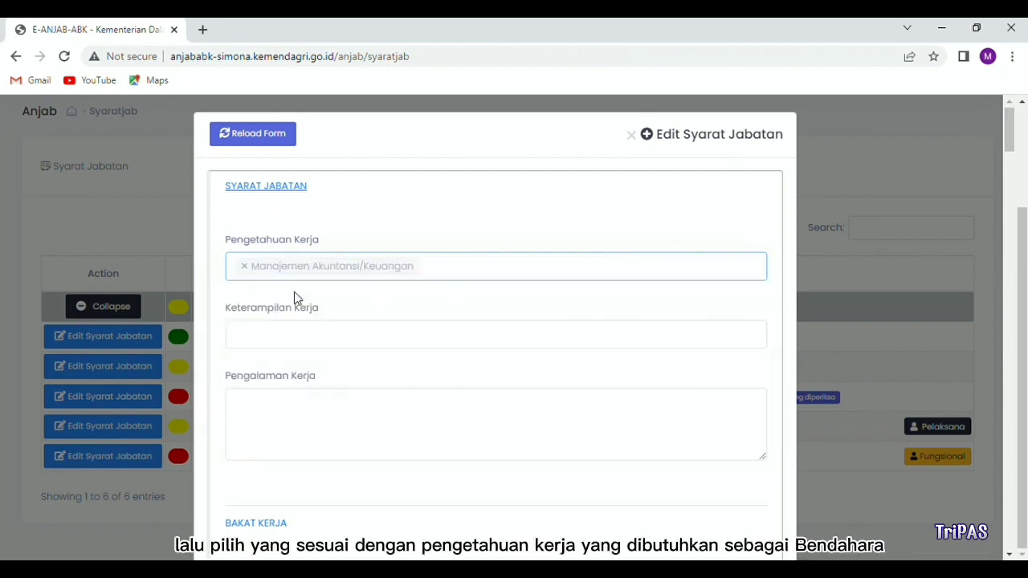
click(441, 271)
text(keu)
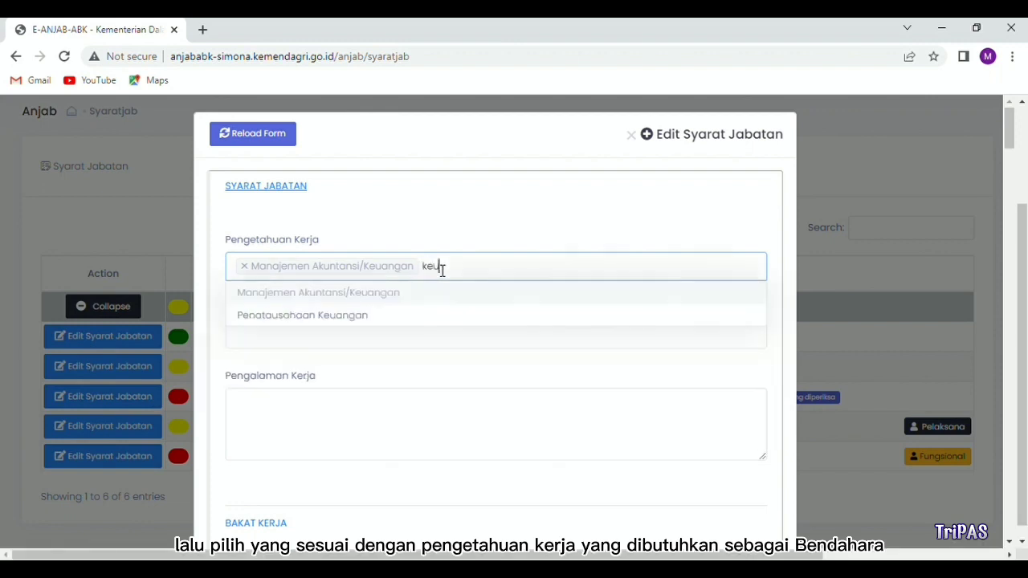
click(376, 320)
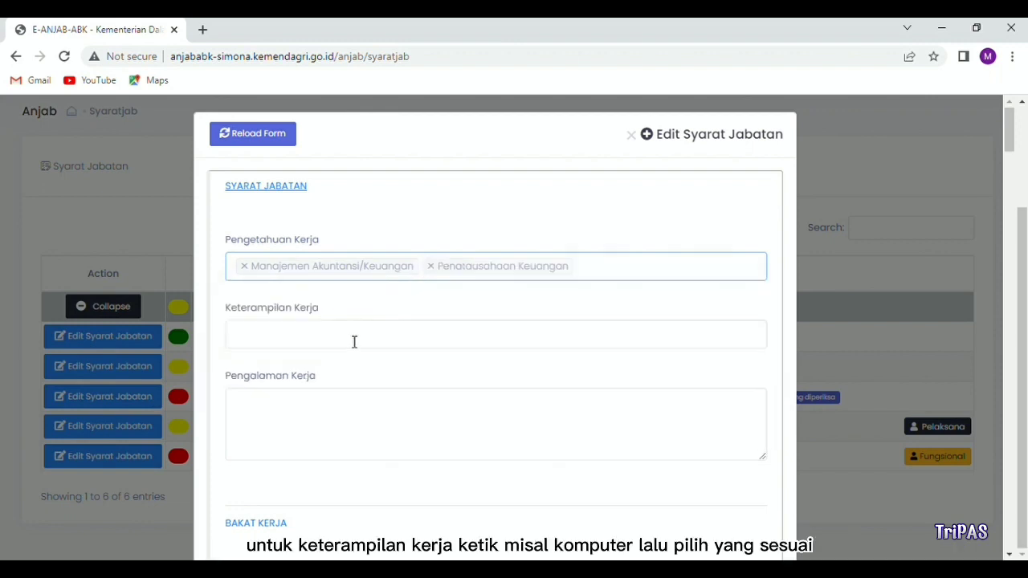
Step: Add Mengoperasikan Komputer as the required work skill
click(354, 339)
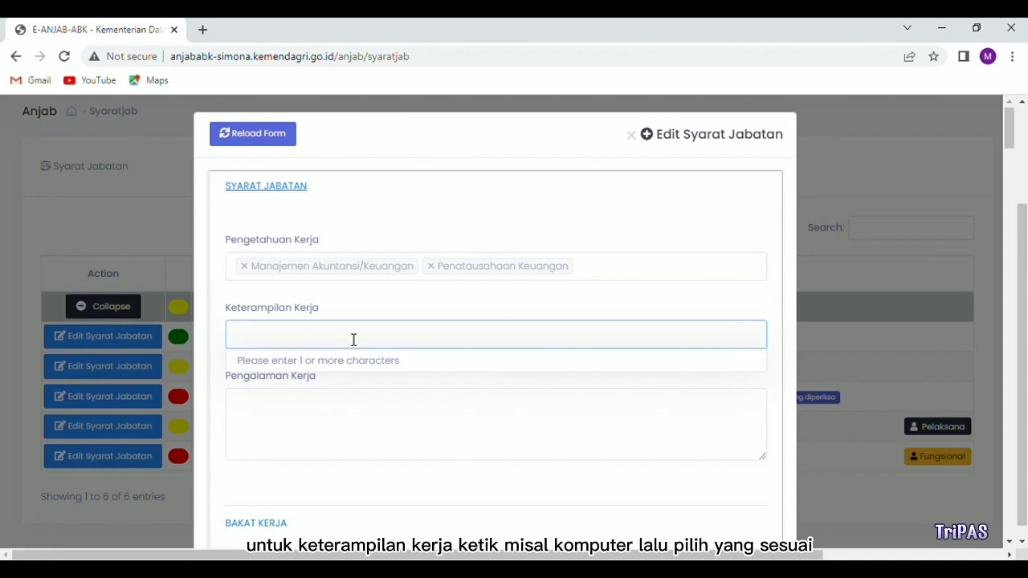
text(komp)
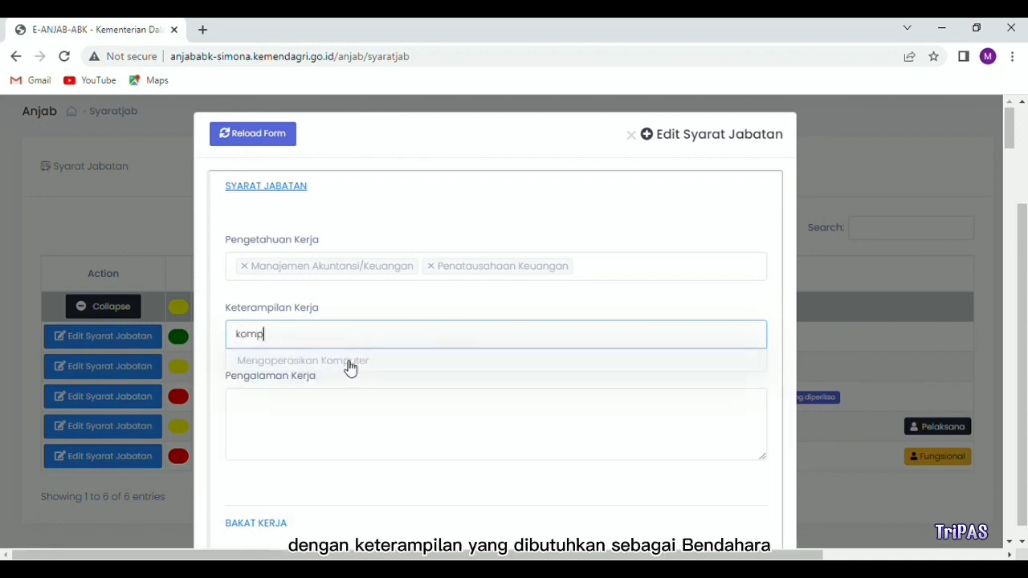
click(346, 362)
scroll(344, 361, down, 1)
click(334, 338)
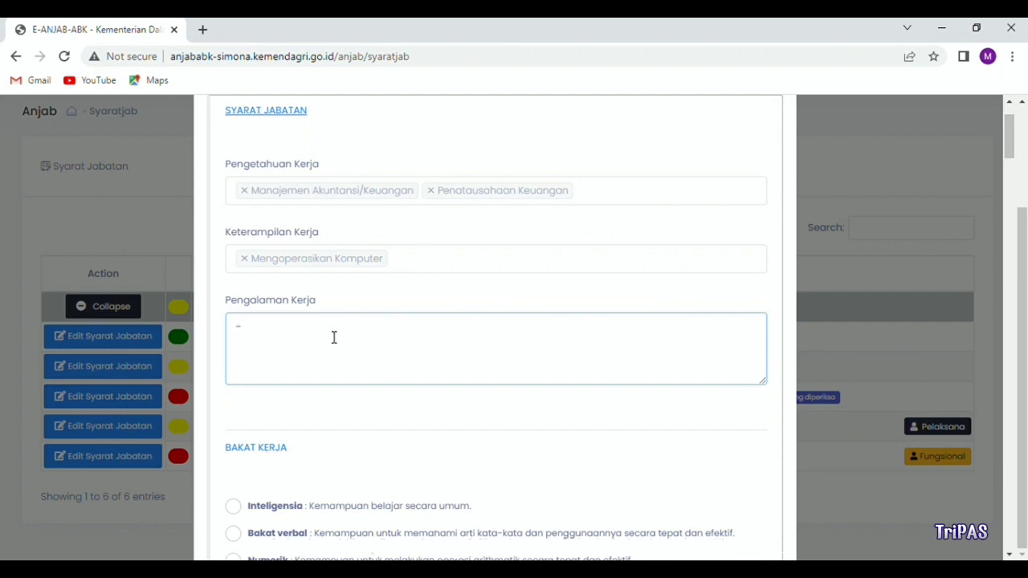
Step: Tick Inteligensia and Ketelitian as required aptitudes
scroll(333, 337, down, 4)
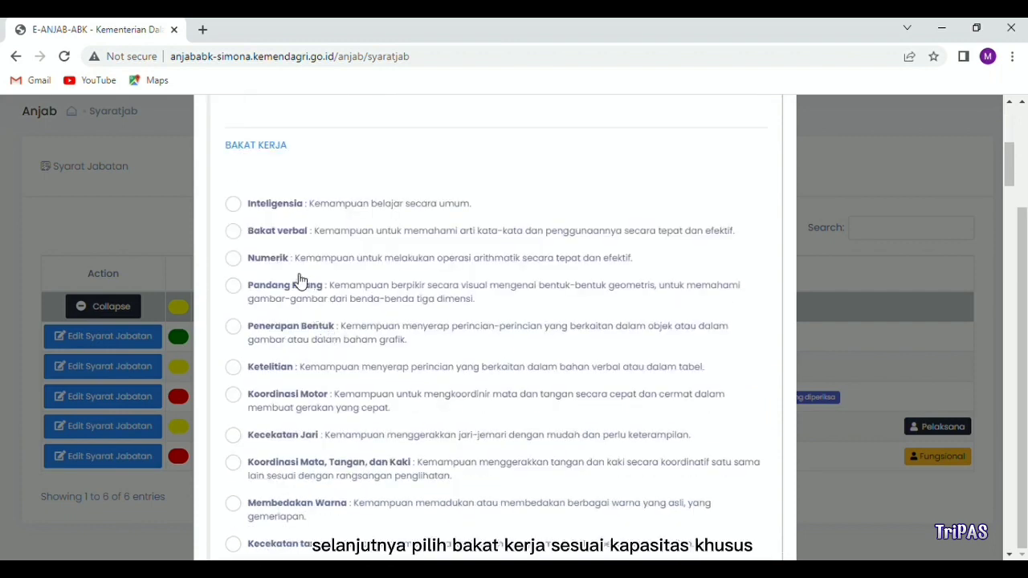
click(234, 213)
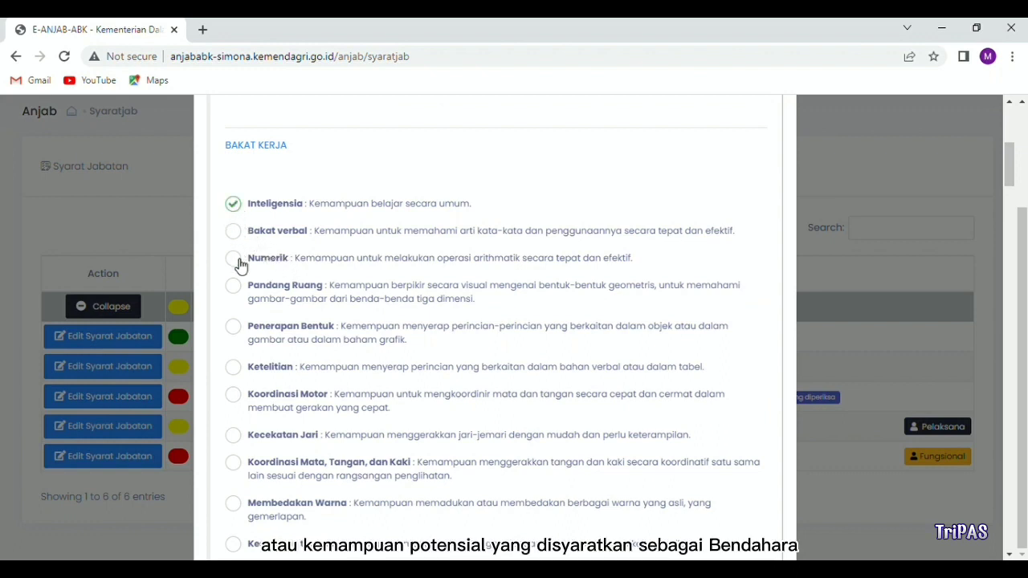
click(234, 368)
Step: Choose temperament R for repetitive work
scroll(243, 375, down, 1)
scroll(241, 376, down, 5)
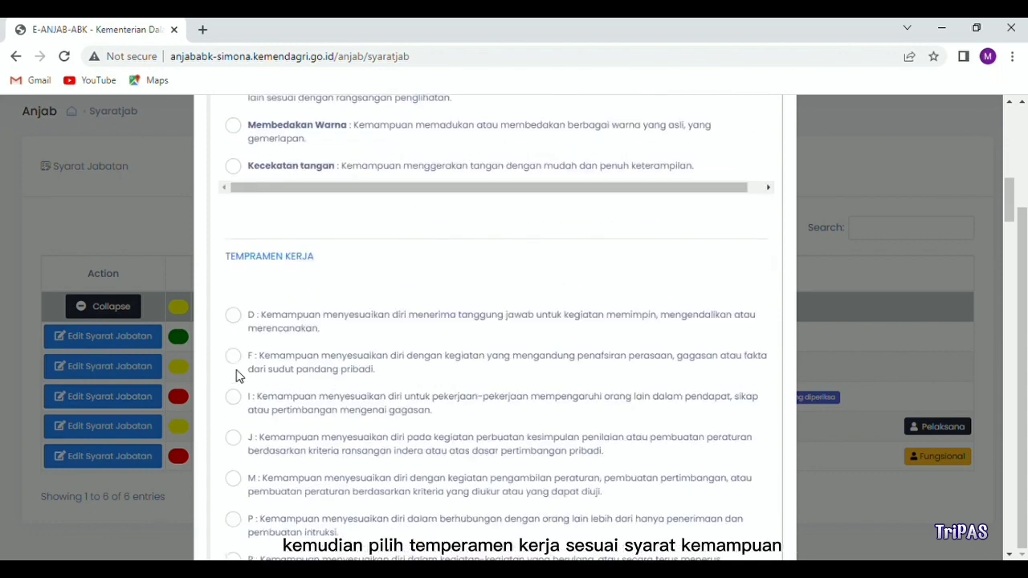
scroll(243, 377, down, 1)
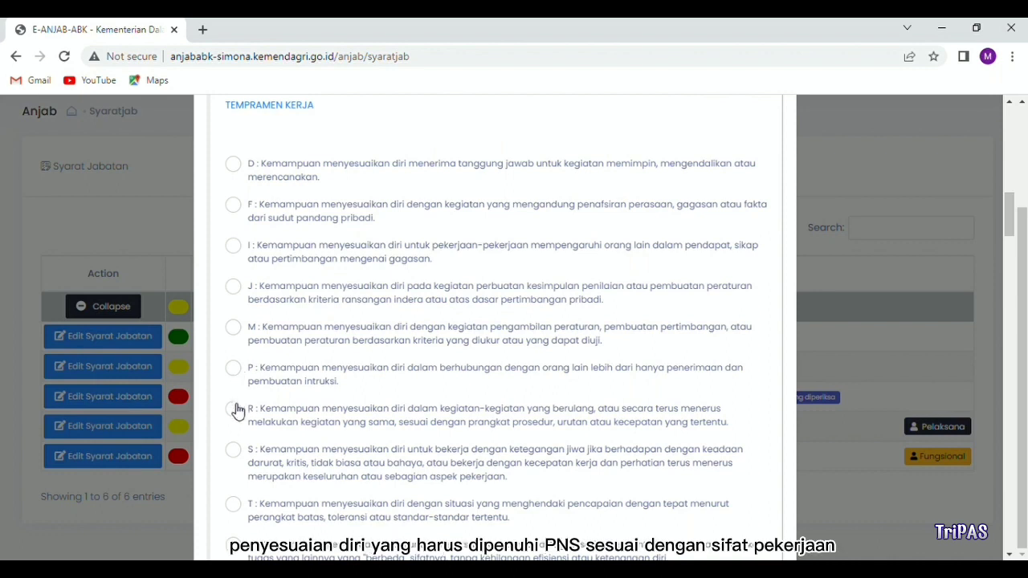
scroll(236, 414, down, 1)
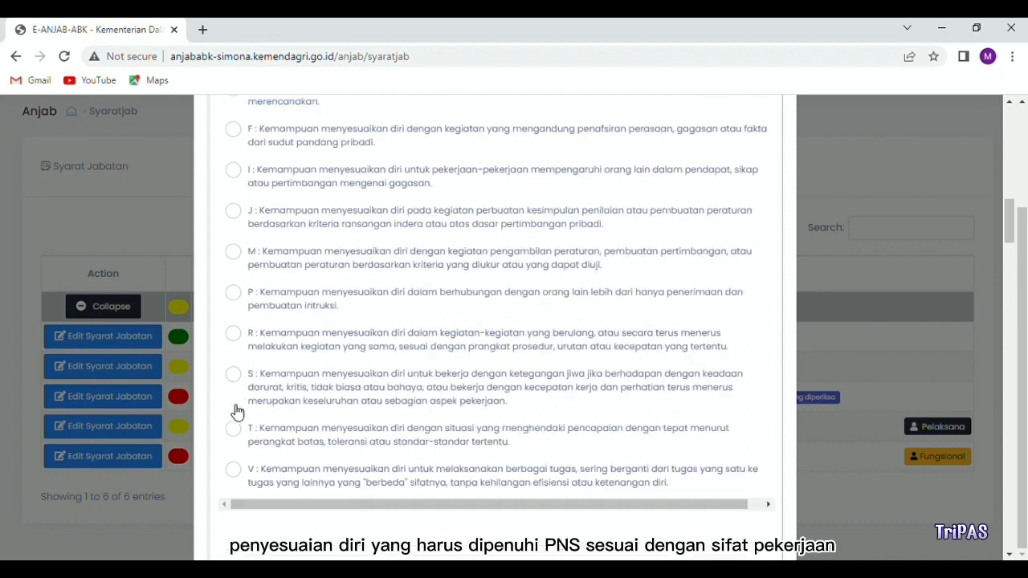
click(235, 334)
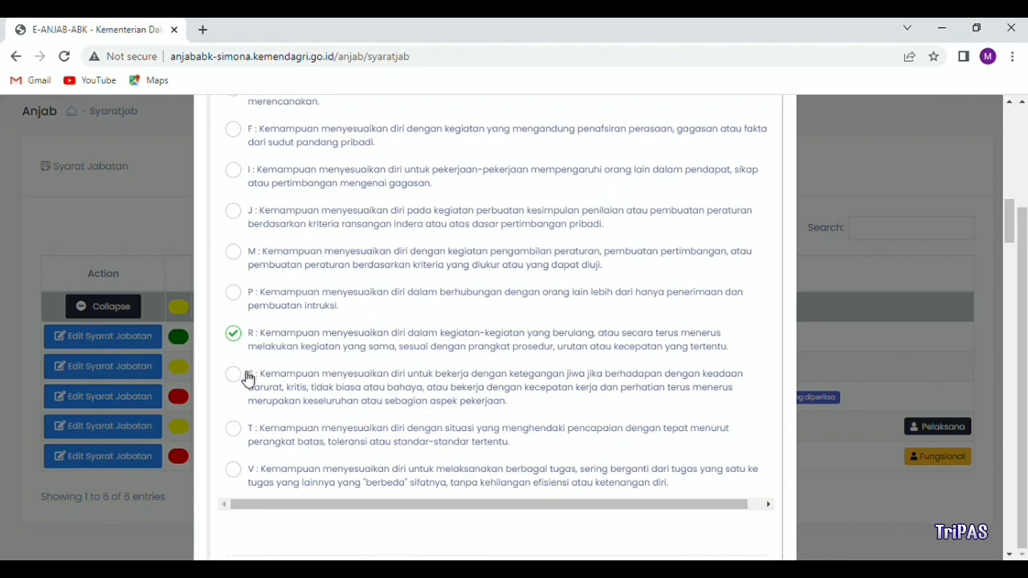
Step: Tick the Realistik (R) and Konvensional (K) work interests
scroll(247, 377, down, 2)
scroll(248, 380, down, 2)
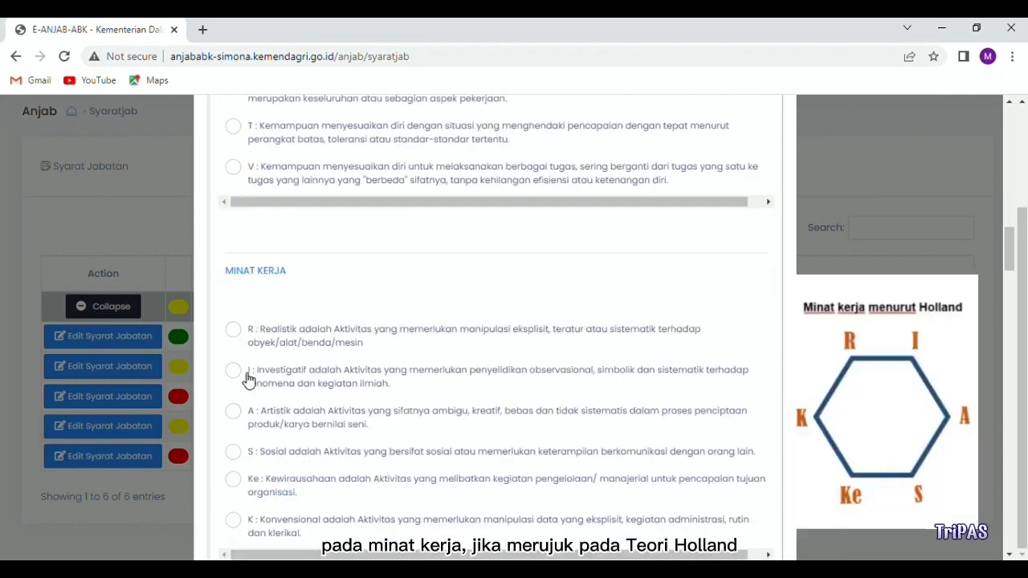
click(234, 333)
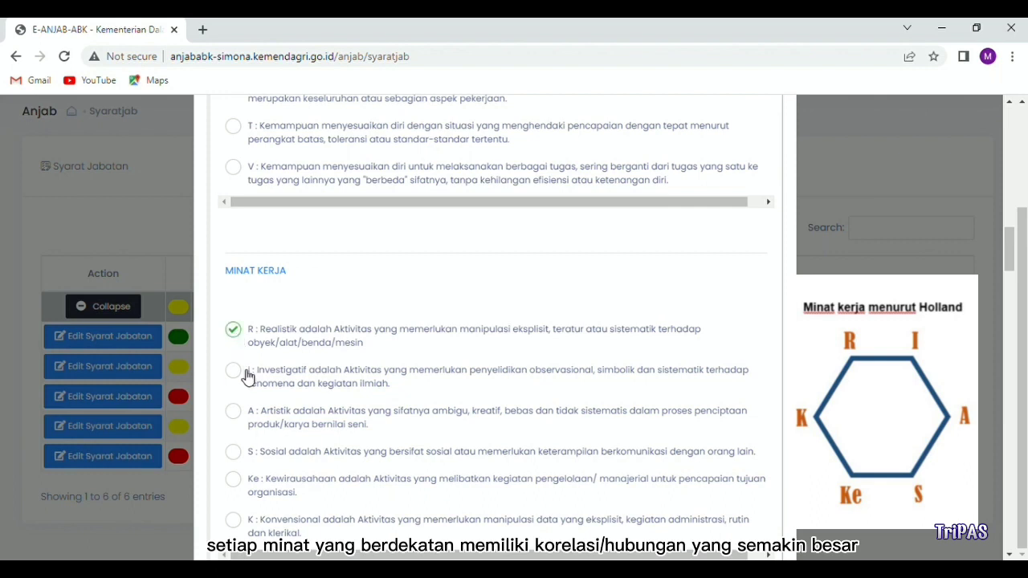
click(233, 520)
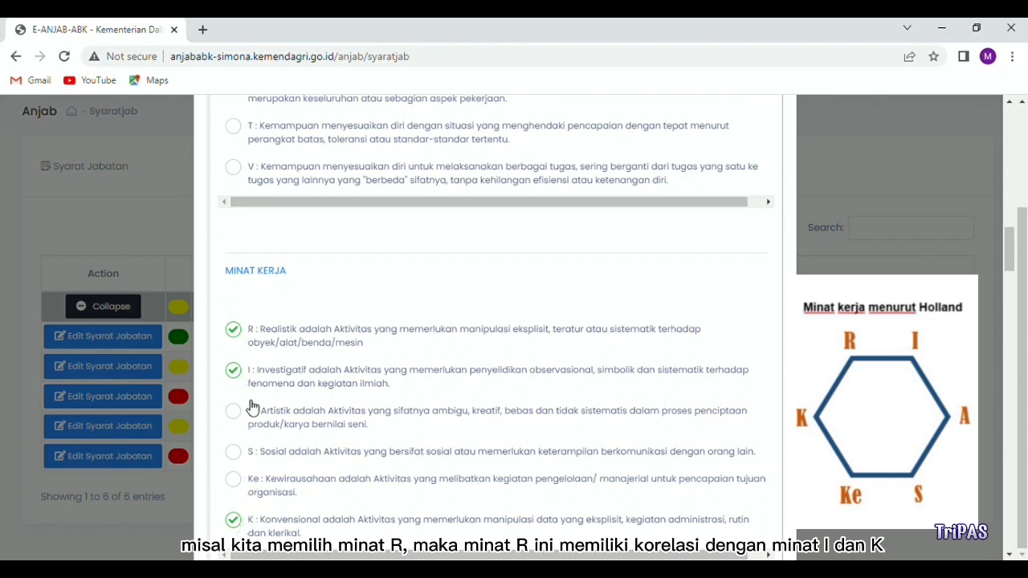
scroll(252, 406, down, 1)
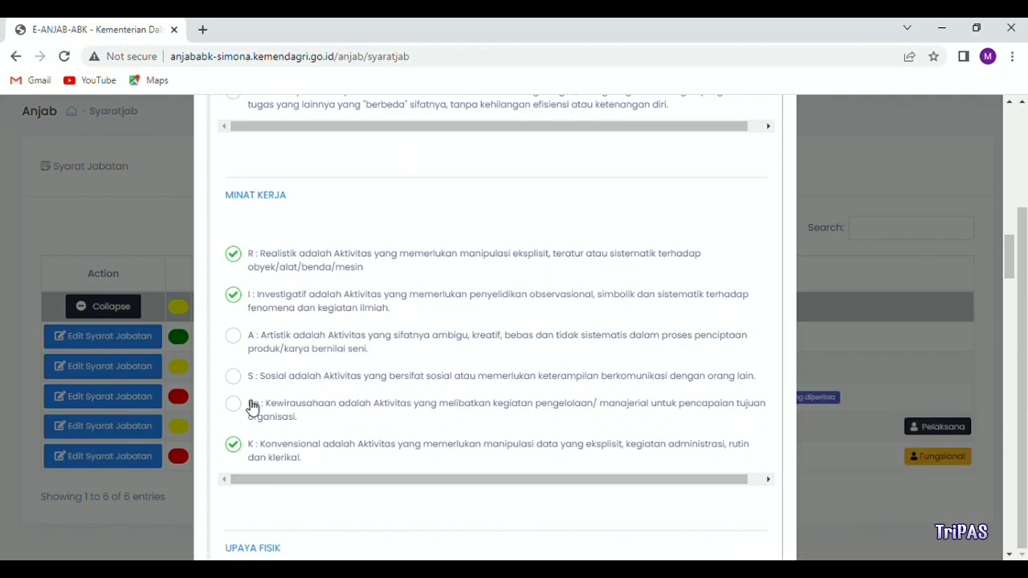
scroll(250, 401, down, 5)
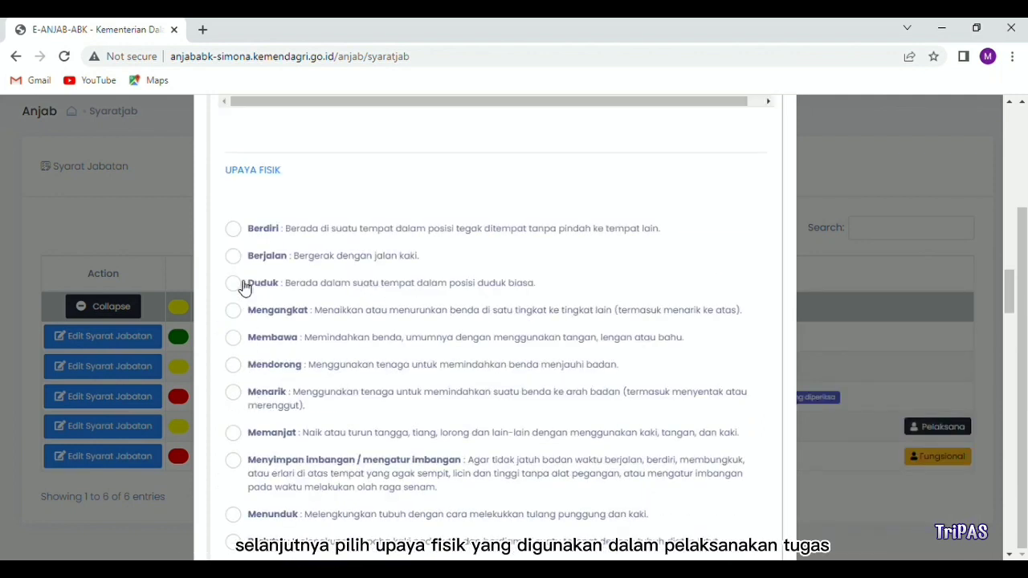
Step: Tick Berdiri, Berjalan and Duduk as physical demands
click(234, 229)
click(237, 256)
click(241, 283)
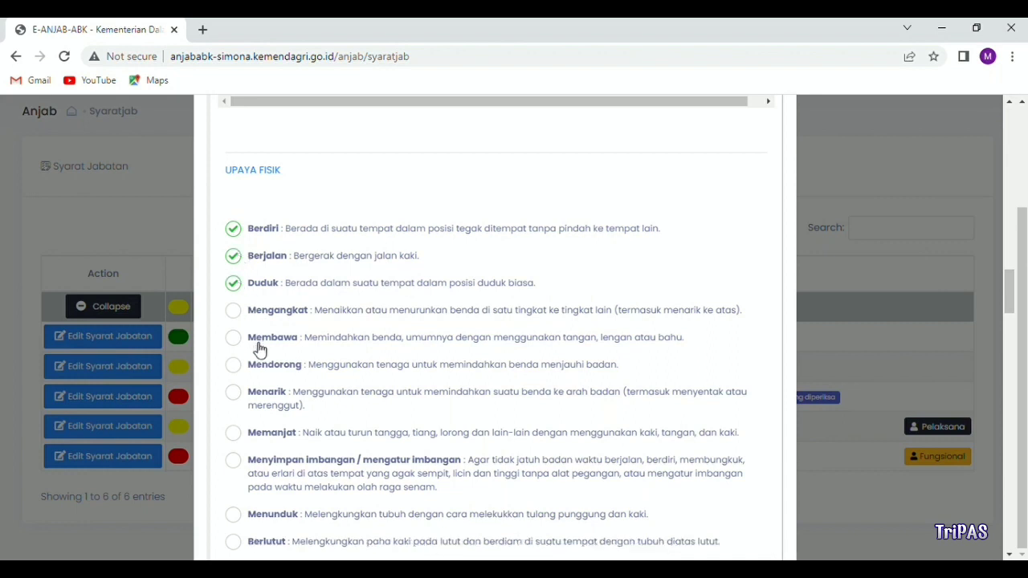
scroll(259, 347, down, 5)
scroll(258, 346, down, 5)
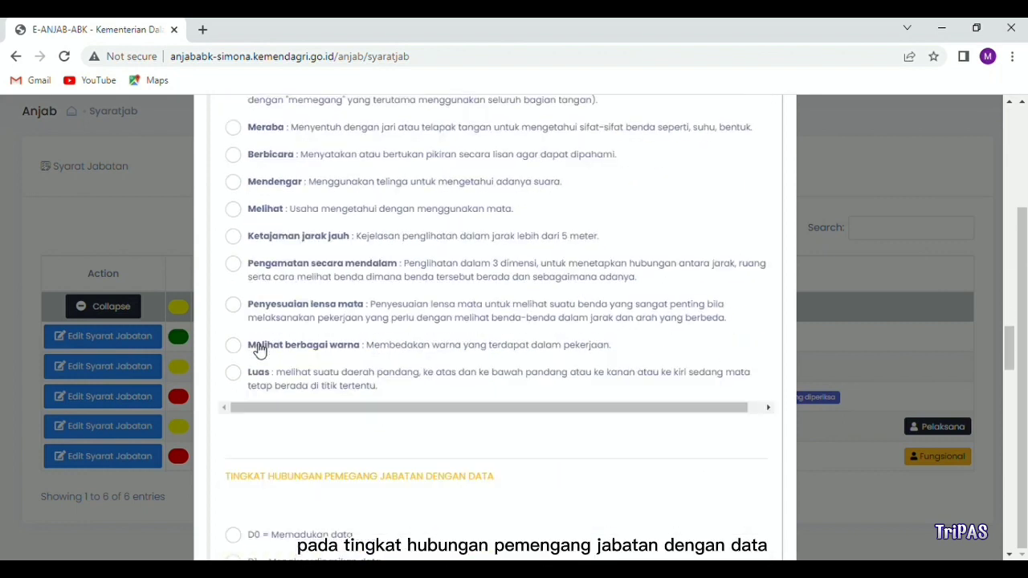
scroll(254, 348, down, 1)
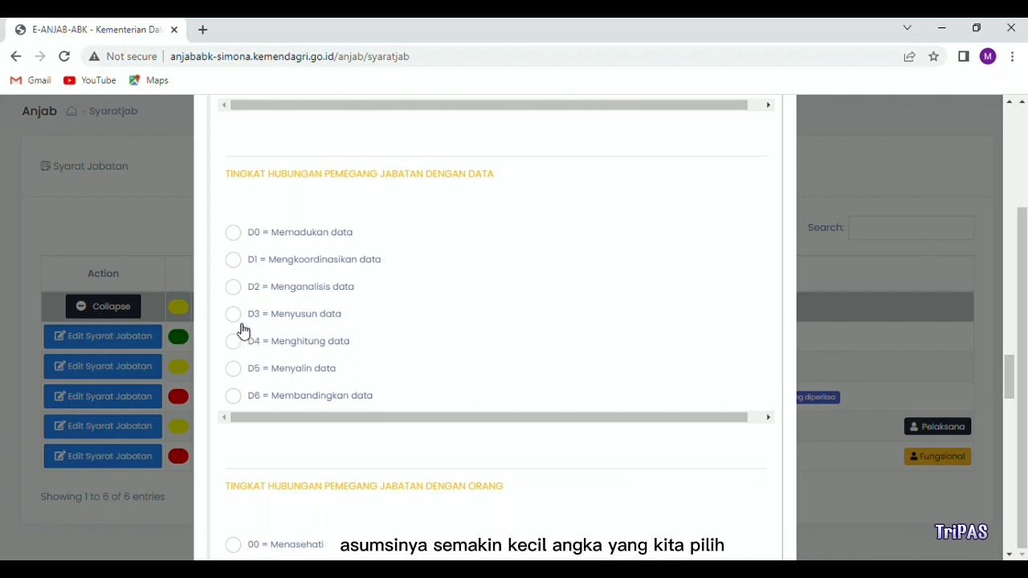
Step: Set the data relation to D3 Menyusun data
click(233, 316)
scroll(243, 340, down, 4)
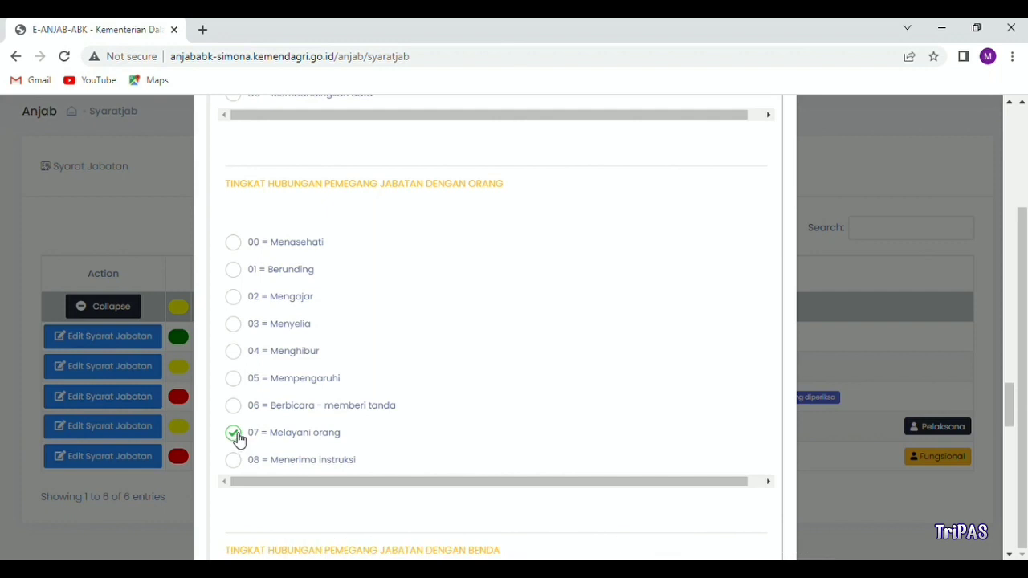
scroll(238, 438, down, 3)
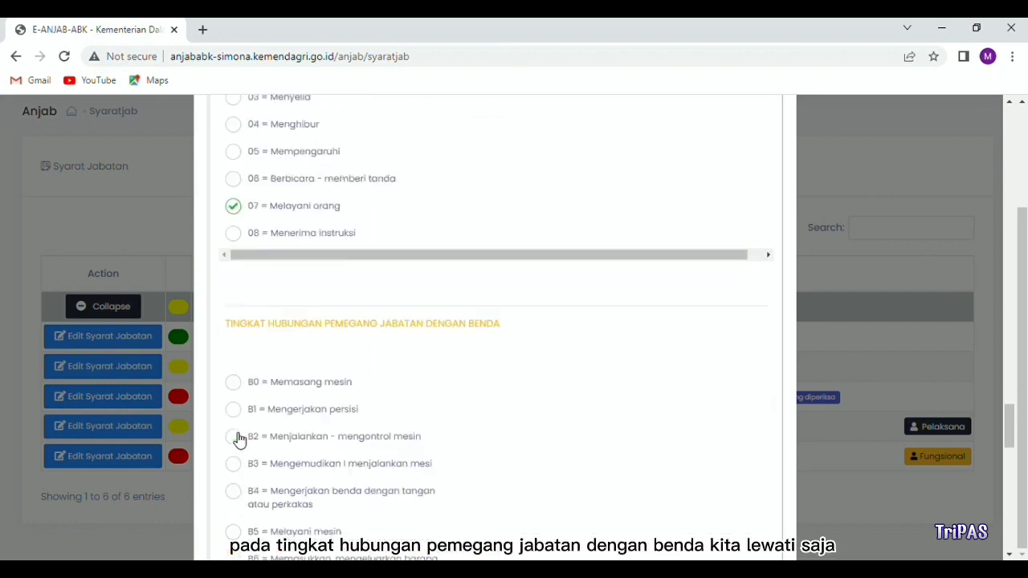
scroll(238, 440, down, 1)
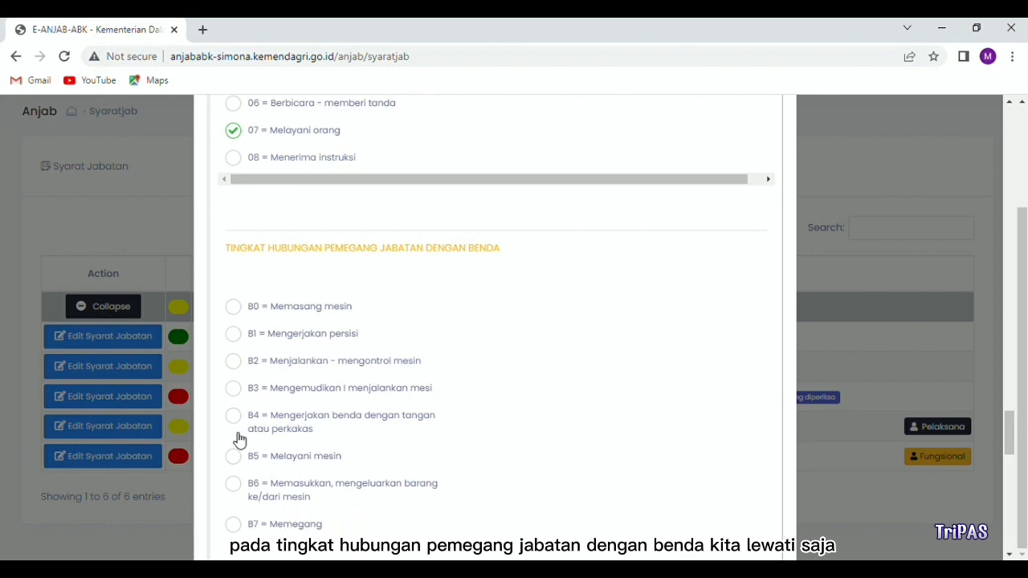
scroll(238, 440, down, 1)
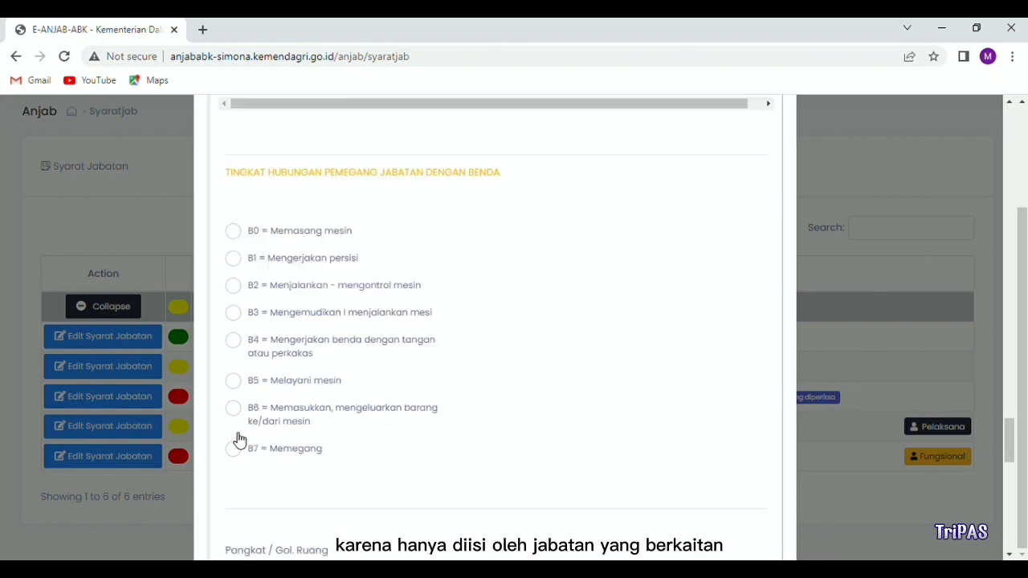
scroll(238, 440, down, 2)
Step: Set the rank to Pangatur with grade II/c
click(249, 430)
text(Pangatur)
click(466, 429)
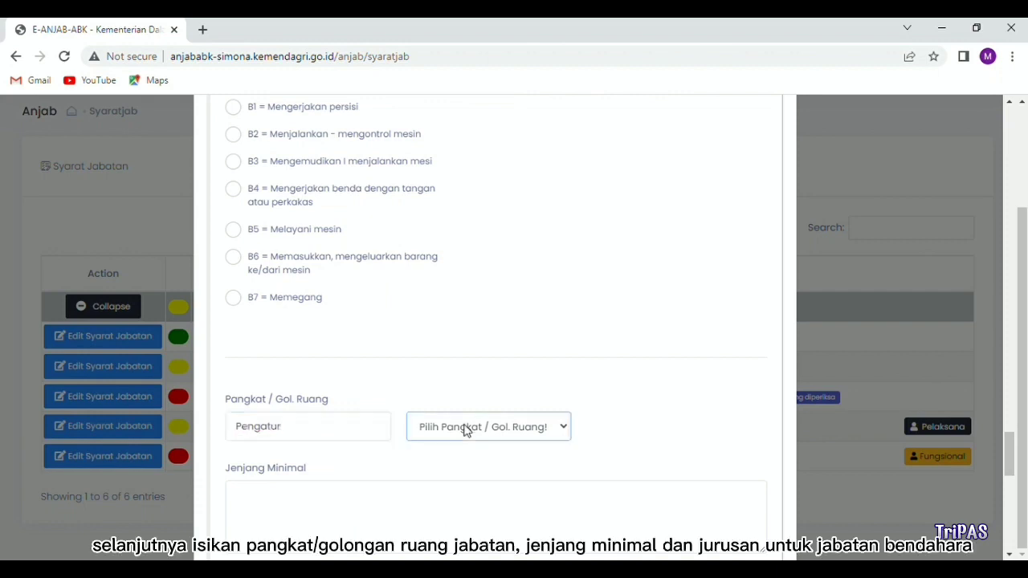
click(457, 233)
Step: Require D3 education, paste the field of study, and put '-' for functional training
scroll(378, 412, down, 2)
click(312, 343)
text(D3)
scroll(311, 349, down, 2)
click(294, 321)
text(Bidang Akuntansi/Manajemen atau Bidang lain yang relevan dengan tugas jabatan)
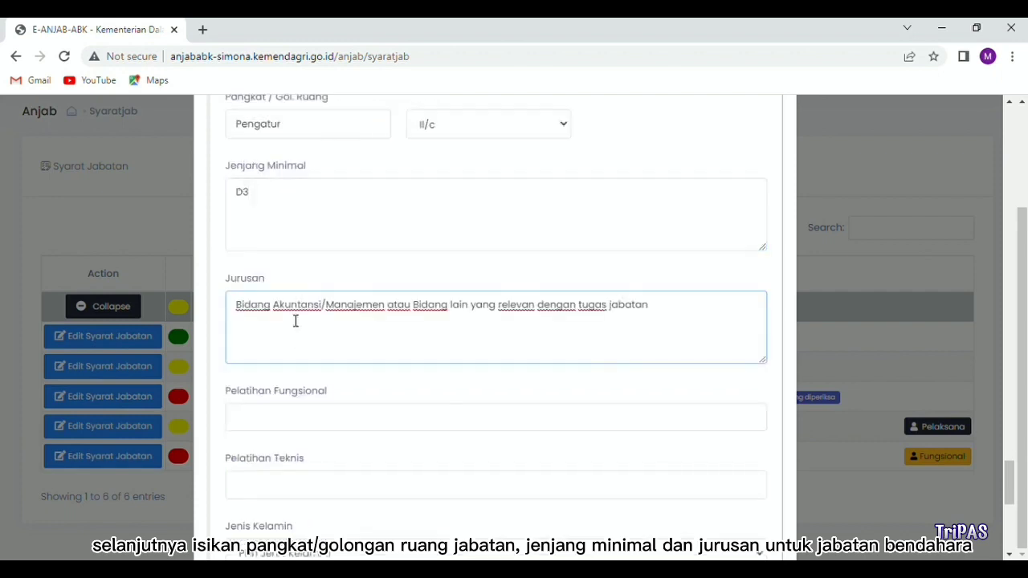
scroll(292, 322, down, 2)
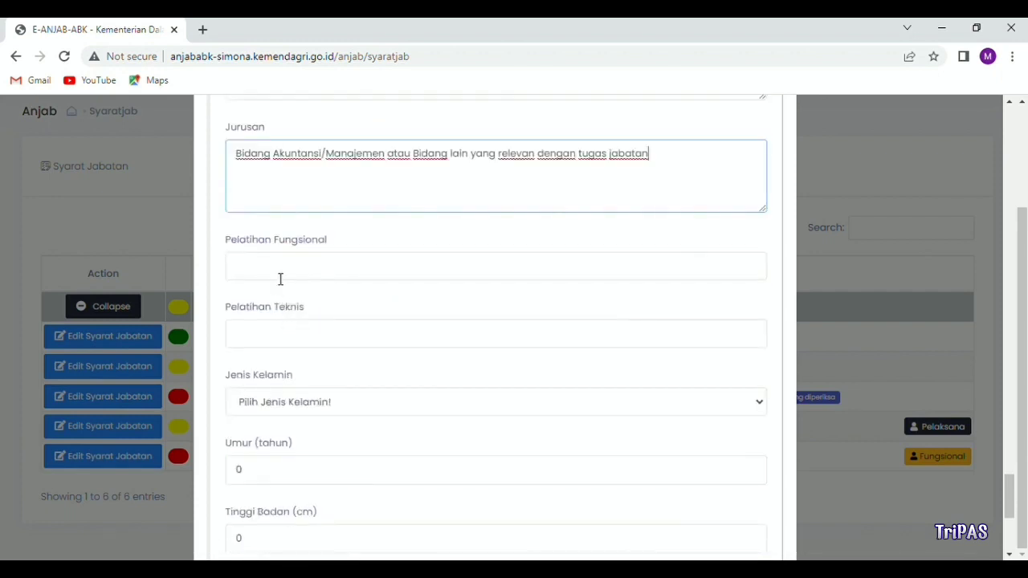
click(279, 274)
text(-)
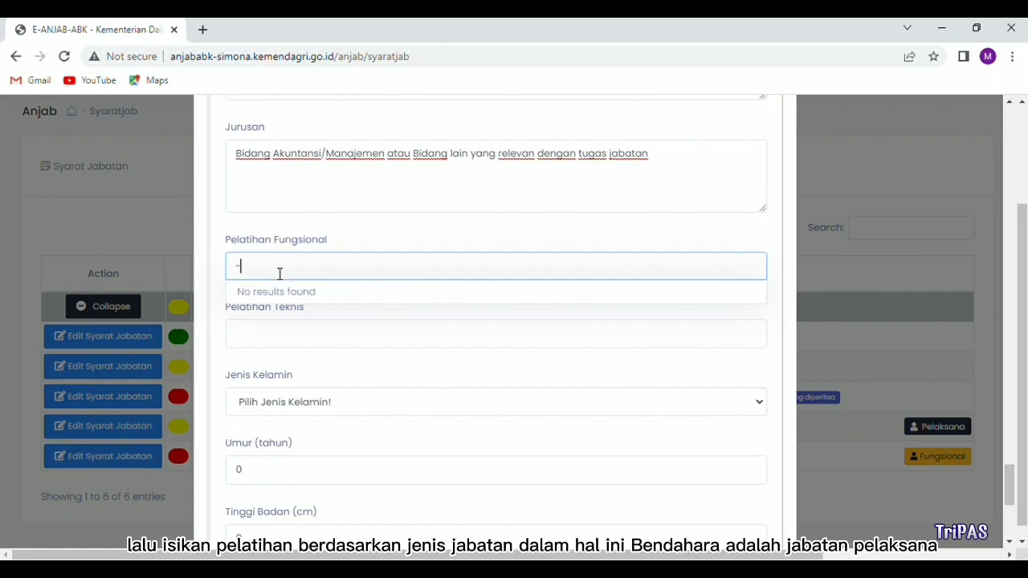
Step: Add TOT/Diklat Bendaharawan Pengeluaran Daerah and Diklat Administrasi Keuangan as technical trainings
click(253, 331)
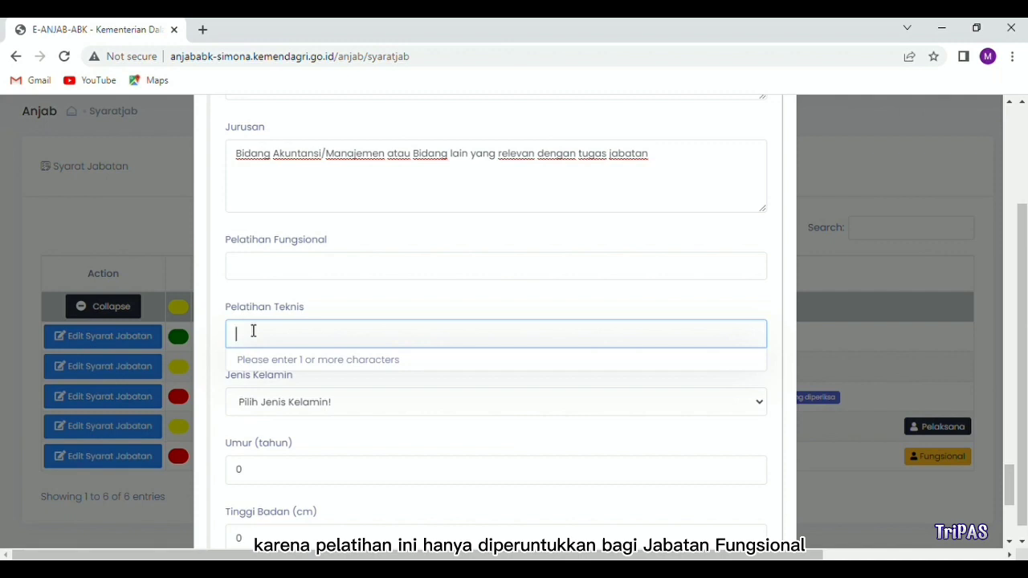
text(tot)
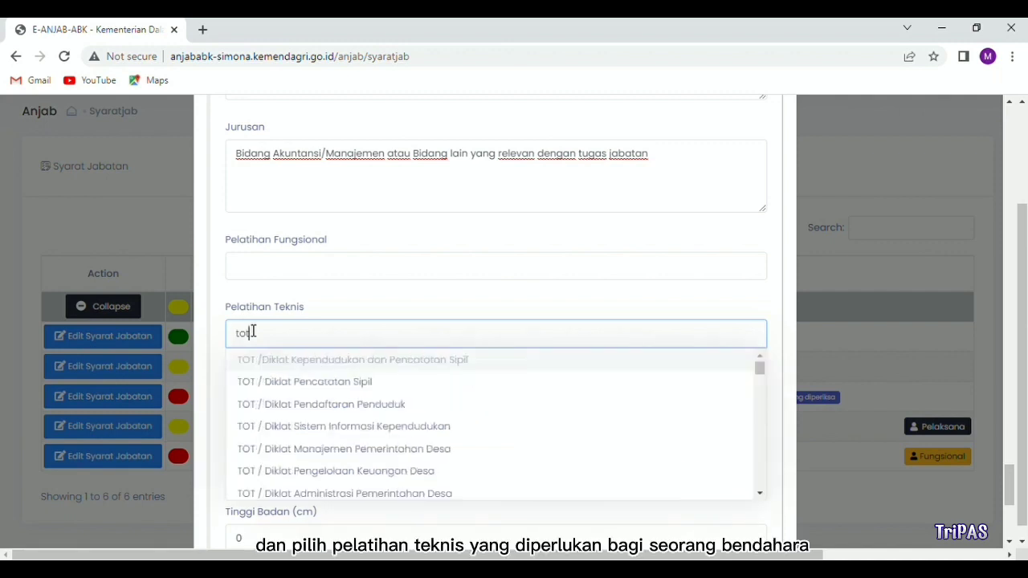
text(/diklat ben)
click(305, 362)
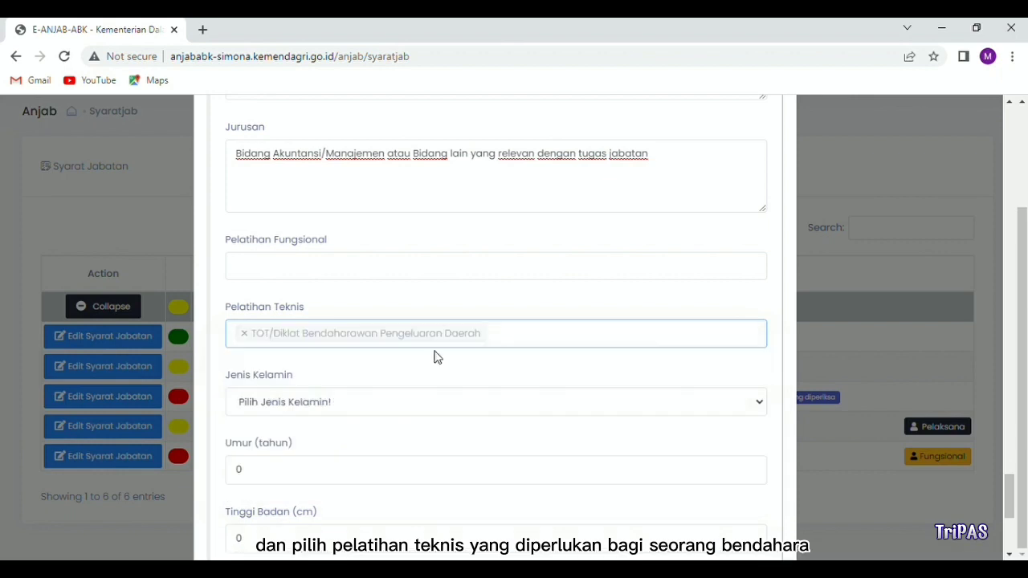
text(diklat admi)
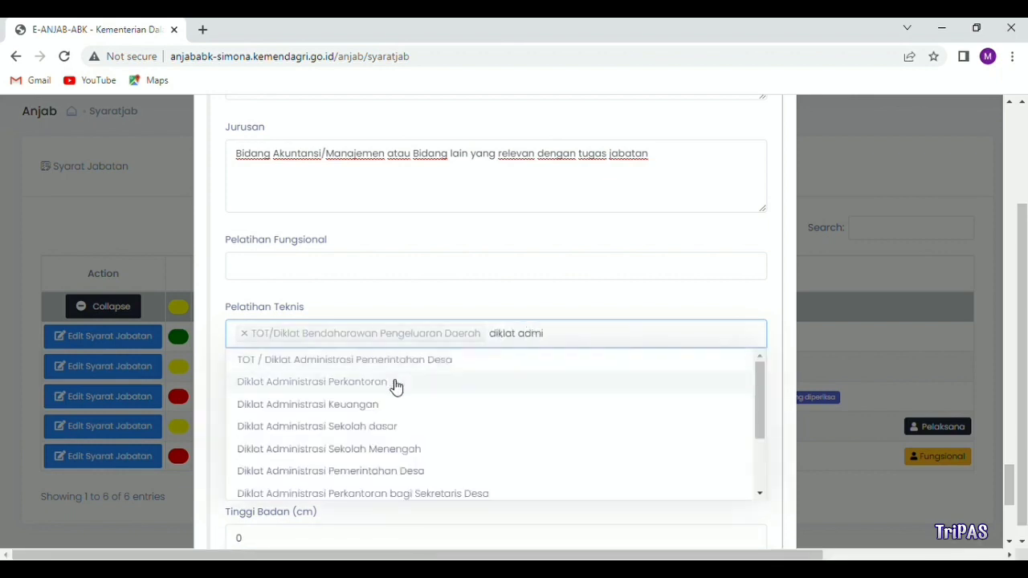
click(382, 404)
scroll(382, 407, down, 1)
click(351, 330)
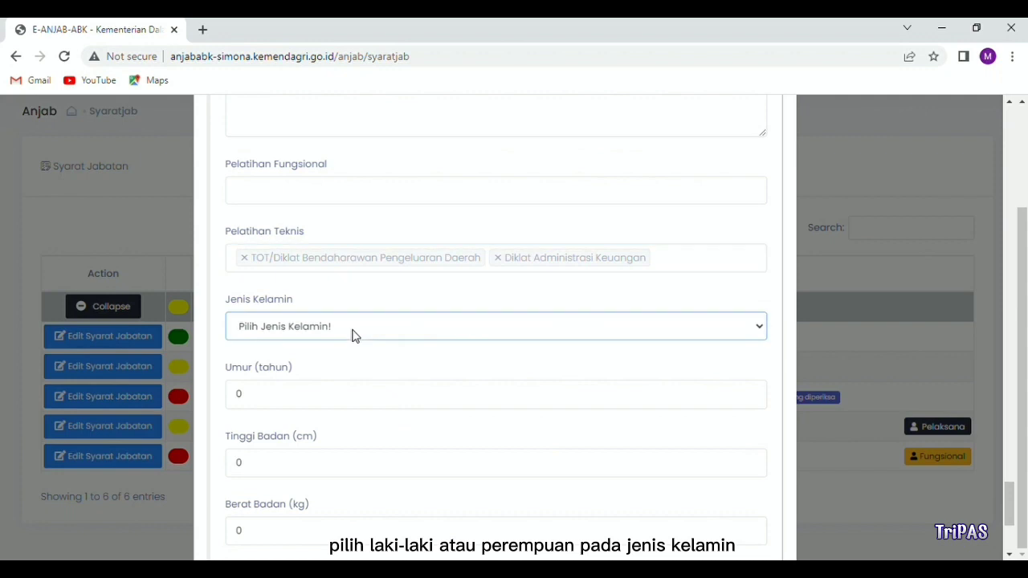
Step: Choose gender Laki-laki / Perempuan and enter '-' for age, height and weight
click(347, 399)
scroll(296, 338, down, 1)
click(294, 330)
key(BackSpace)
text(-)
scroll(301, 334, down, 1)
click(306, 310)
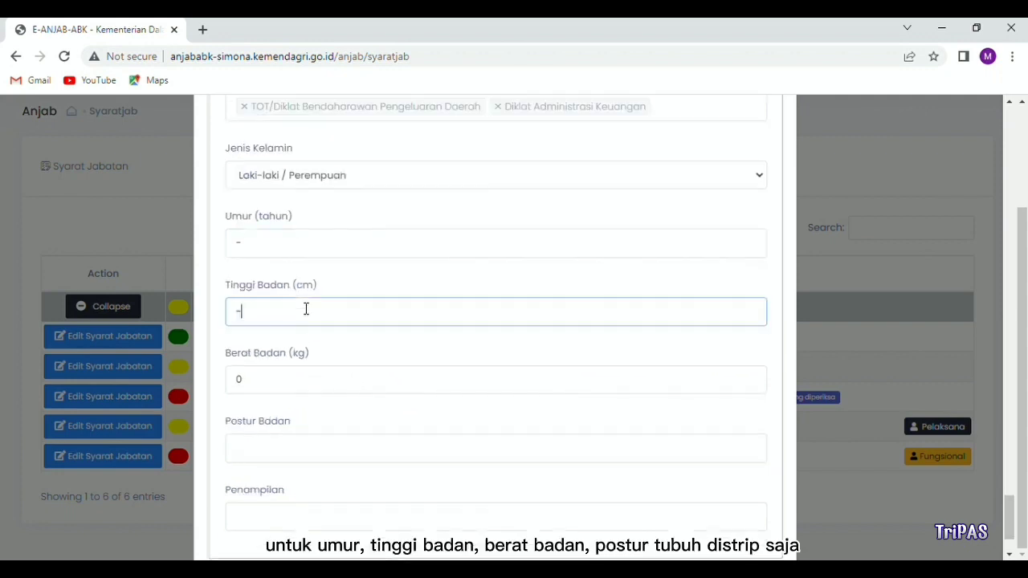
text(-)
scroll(306, 309, down, 1)
click(301, 313)
text(-)
Step: Enter '-' for body posture, 'Rapi' for appearance, and save the requirements
scroll(301, 319, down, 1)
click(279, 363)
text(-)
click(258, 412)
text(Ra)
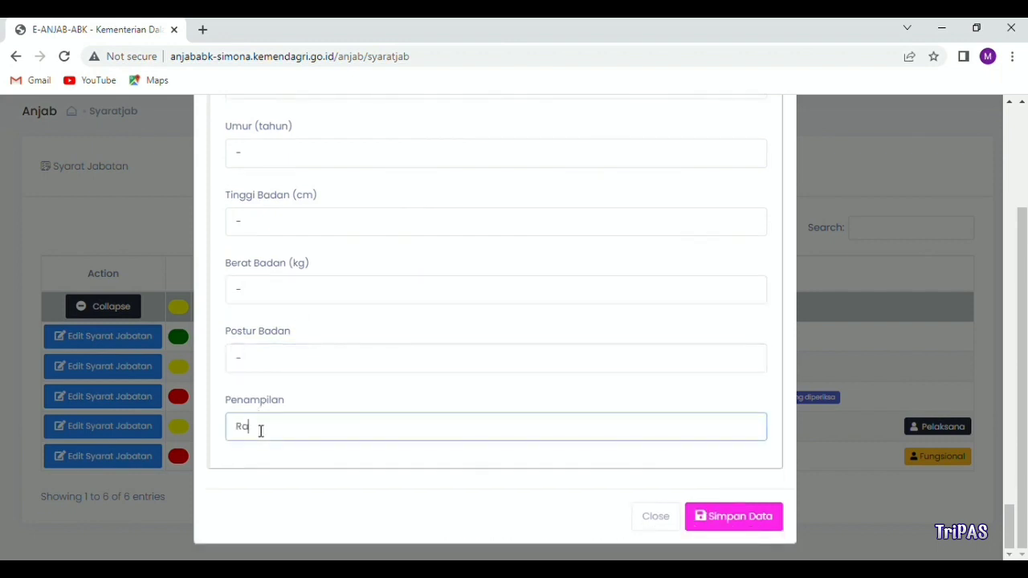
click(772, 517)
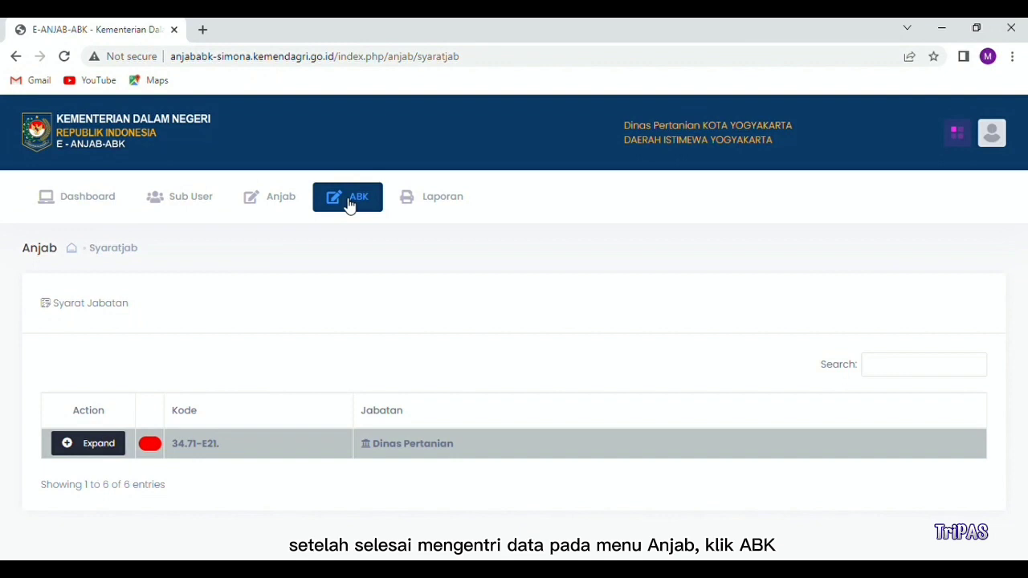
Step: Open the Bendahara workload editor under Dinas Pertanian in the ABK section
click(350, 205)
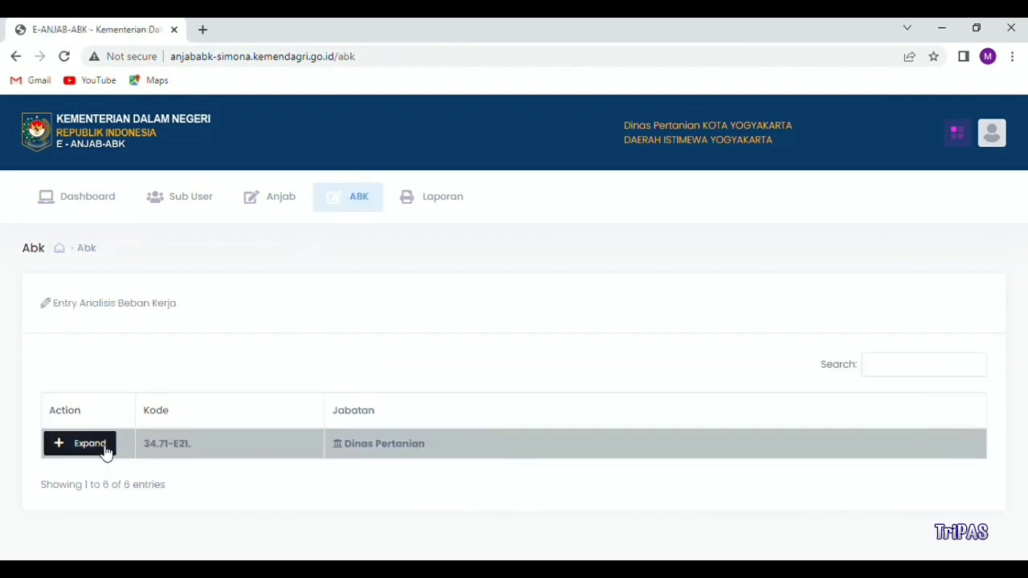
click(104, 447)
scroll(104, 446, down, 2)
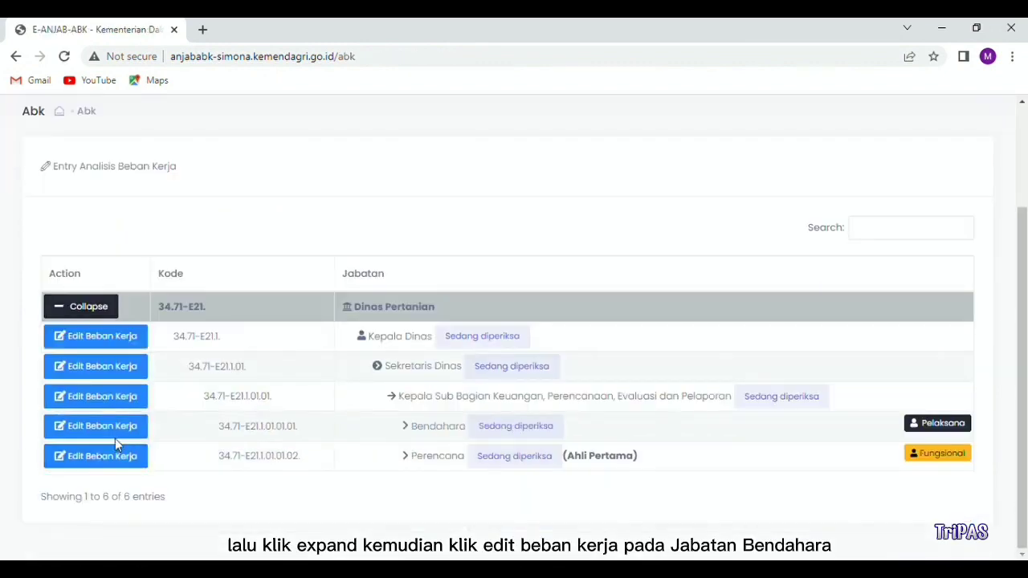
click(117, 434)
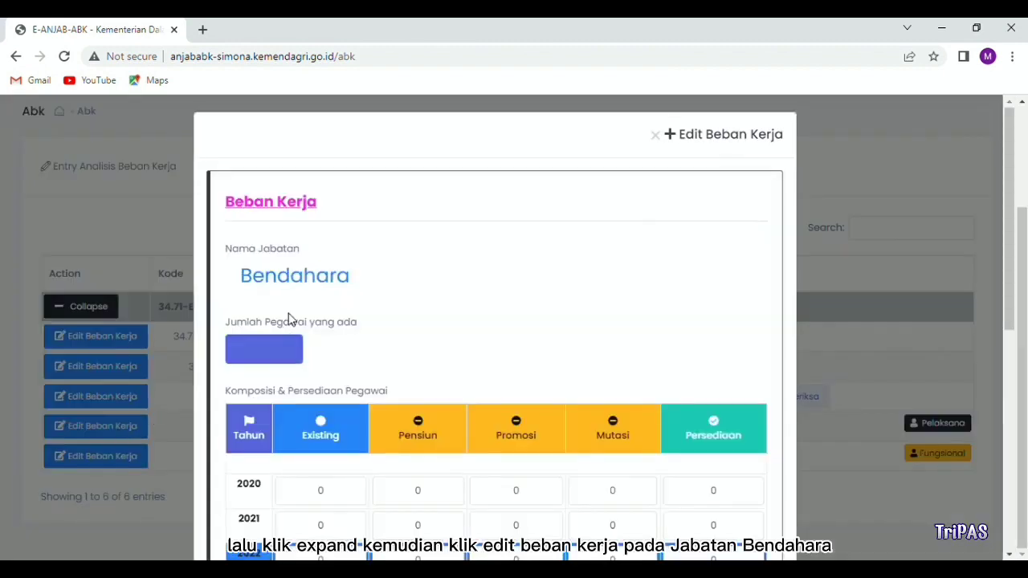
Step: Enter 2 as the current employee count and choose the Tugas Per Tugas calculation approach
click(282, 357)
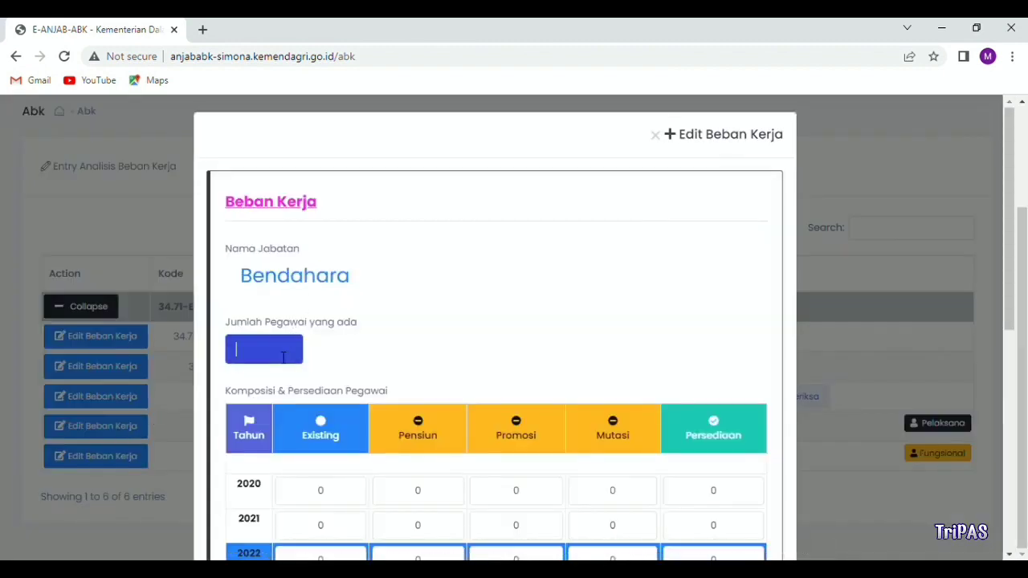
text(2)
scroll(281, 358, down, 5)
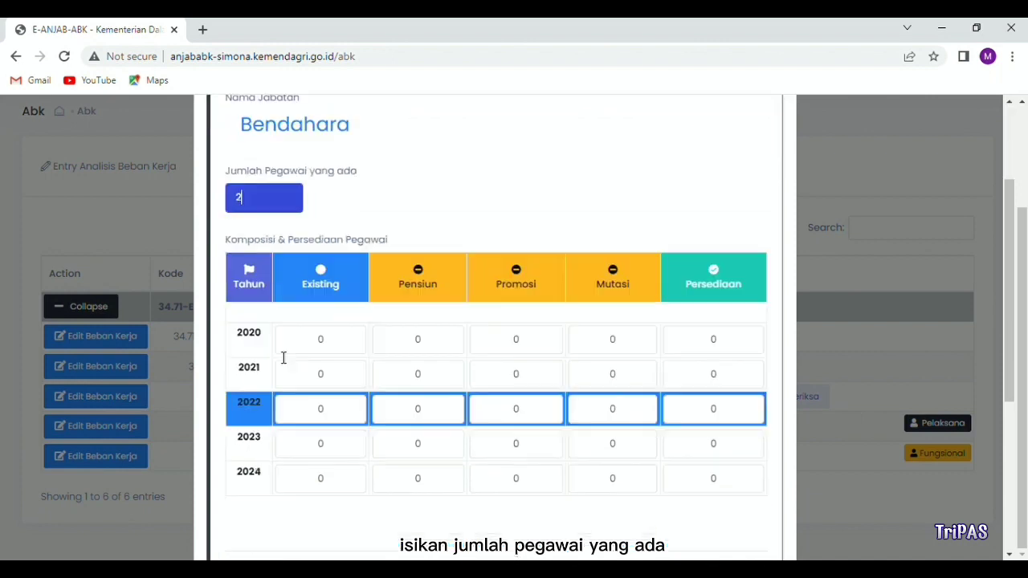
click(356, 384)
click(338, 417)
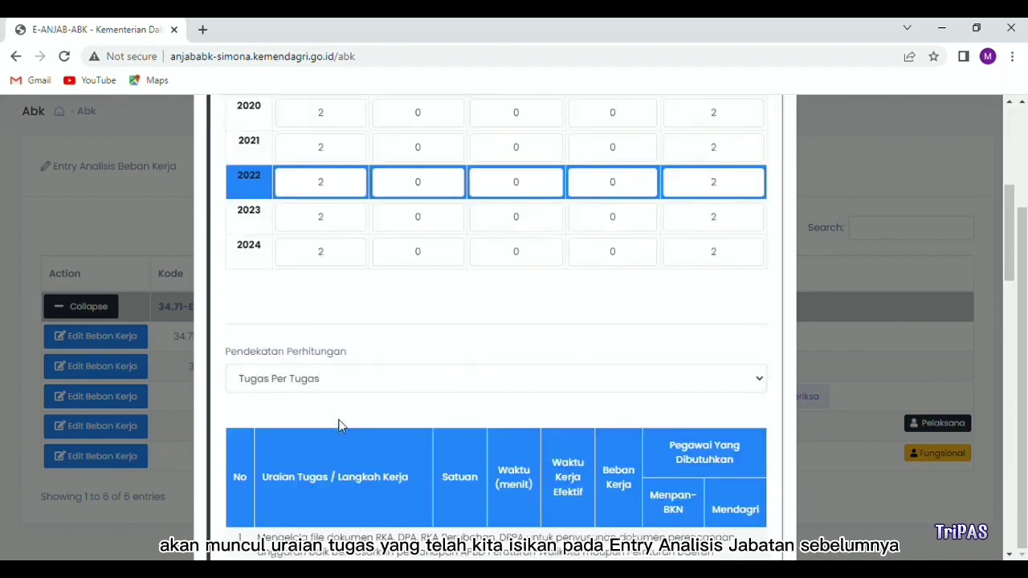
Step: Set the tasks' Waktu Kerja Efektif to tahunan and save, totalling 1.81 Menpan-BKN and 1.73 Mendagri staff
scroll(338, 426, down, 2)
scroll(338, 426, down, 1)
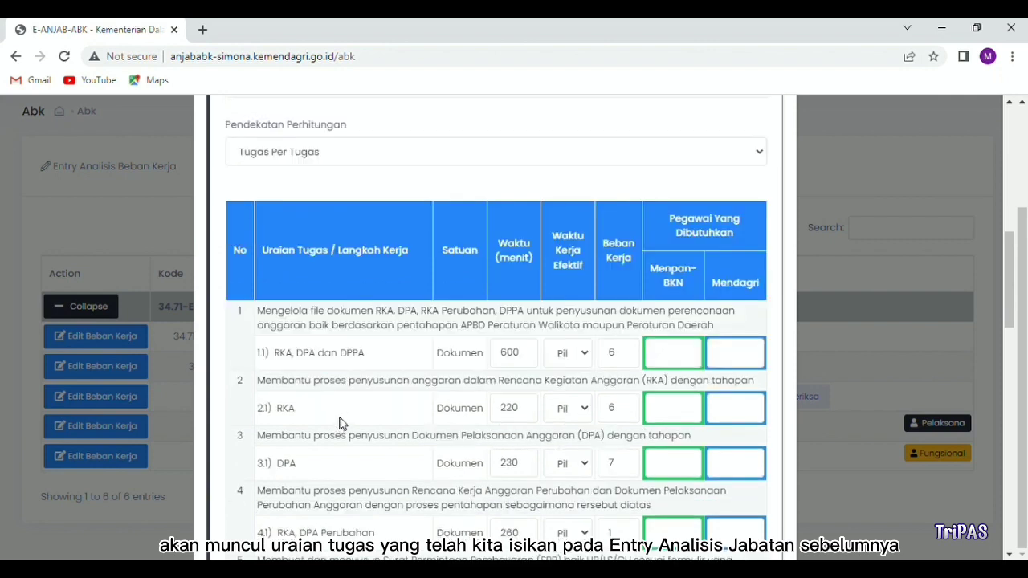
scroll(377, 413, down, 1)
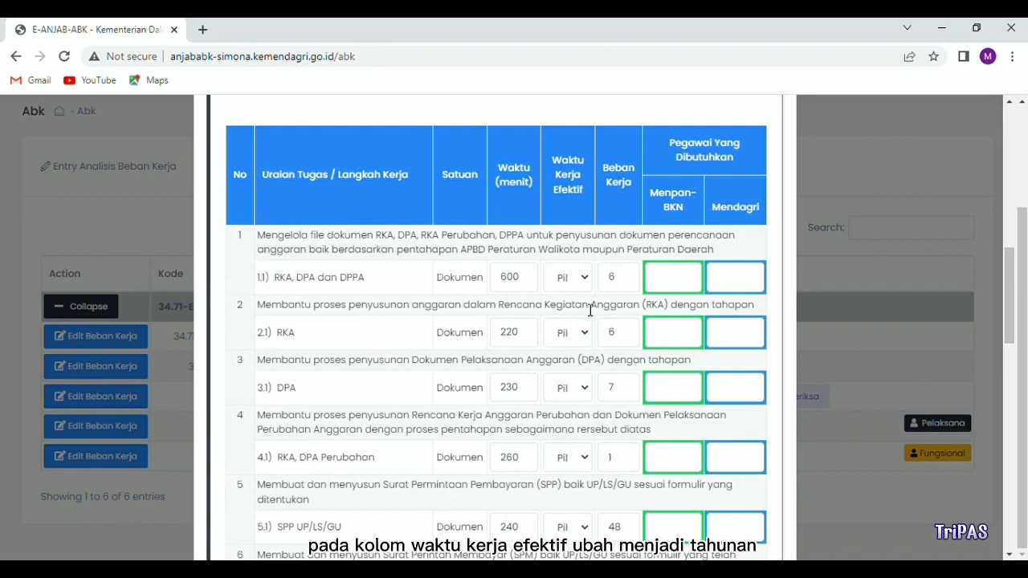
click(585, 279)
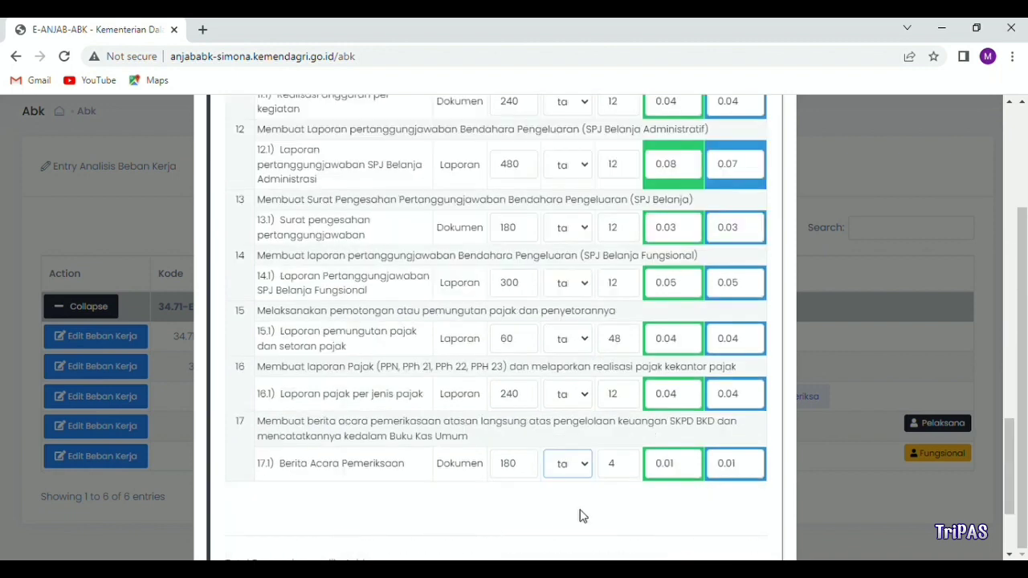
scroll(582, 514, down, 2)
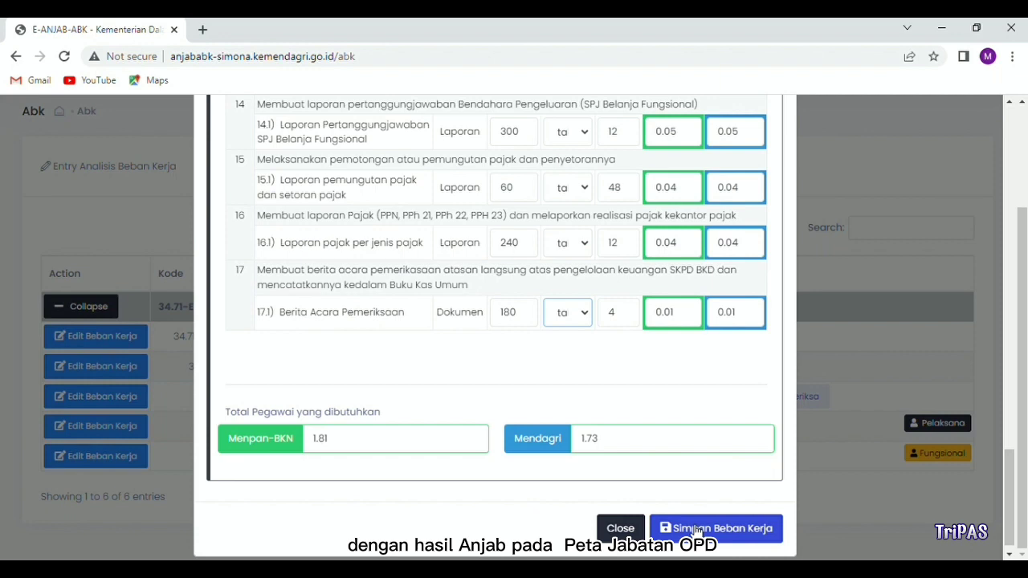
click(694, 532)
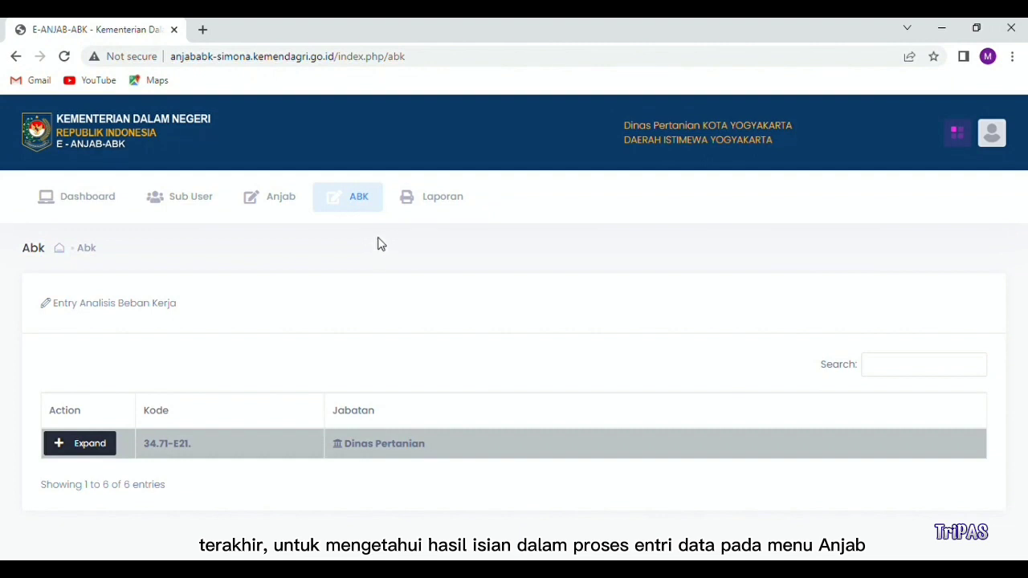
Step: Print the Bendahara's Permenpan job analysis report from Laporan > Analisis Jabatan
click(433, 206)
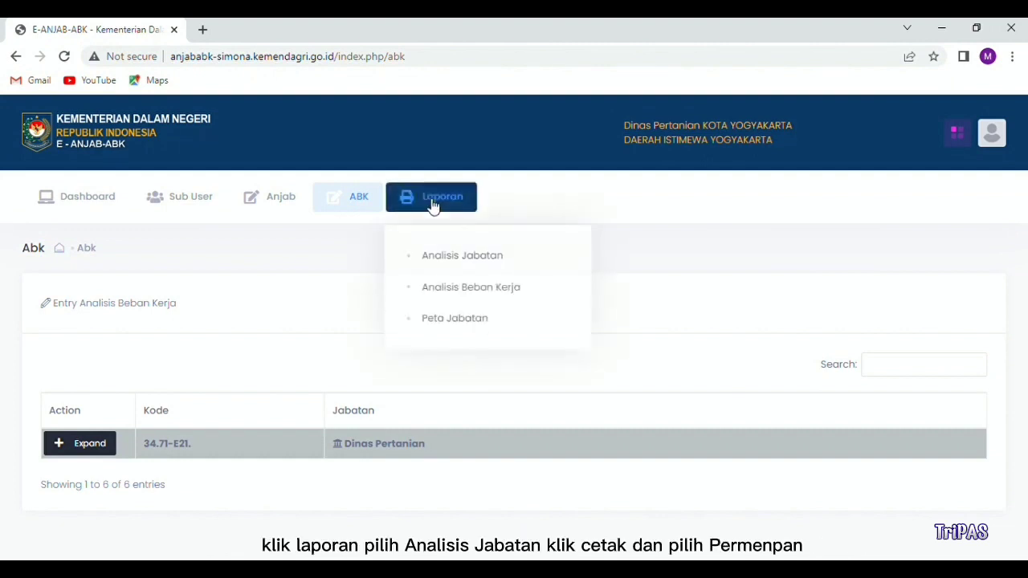
click(440, 258)
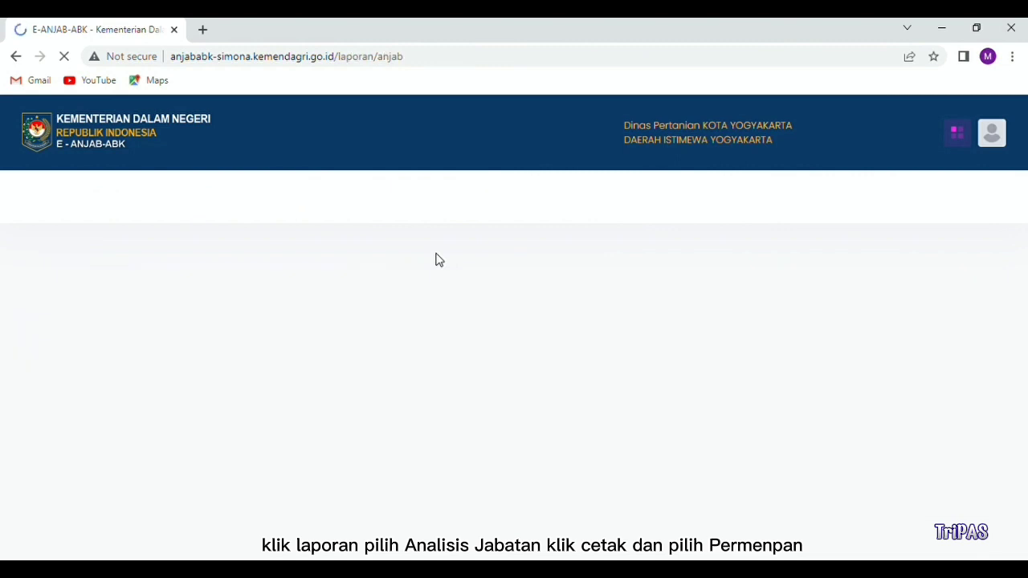
scroll(205, 421, down, 1)
scroll(205, 421, down, 3)
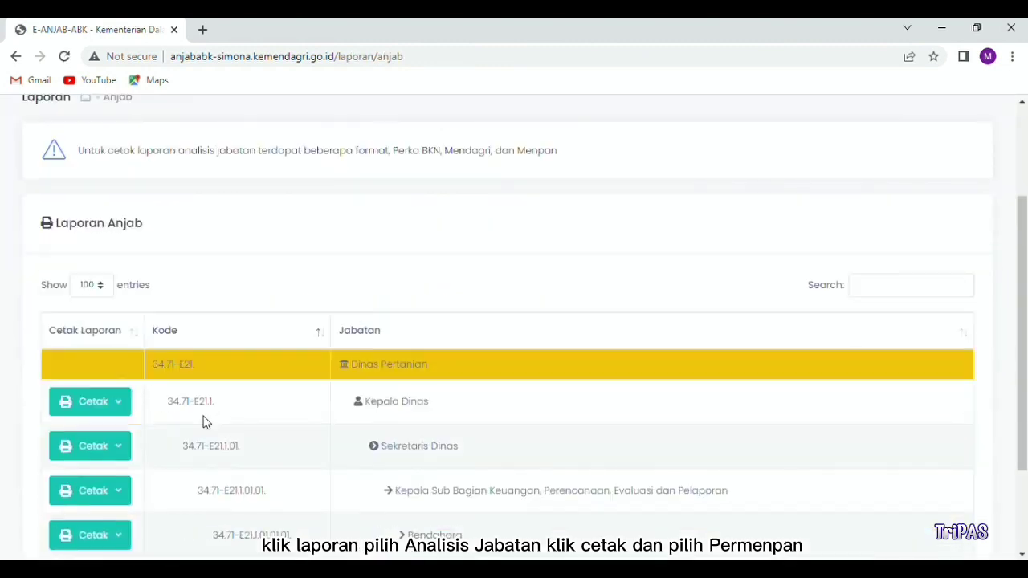
click(118, 408)
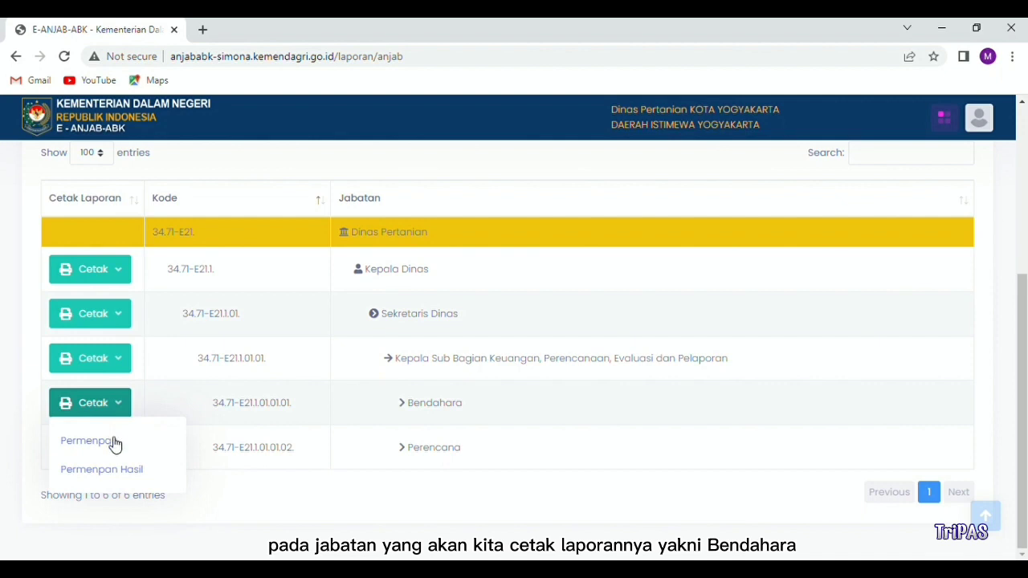
click(114, 443)
Step: Review the 6-page Informasi Jabatan PDF, then return to the E-ANJAB-ABK report tab
scroll(110, 443, down, 3)
scroll(110, 443, up, 3)
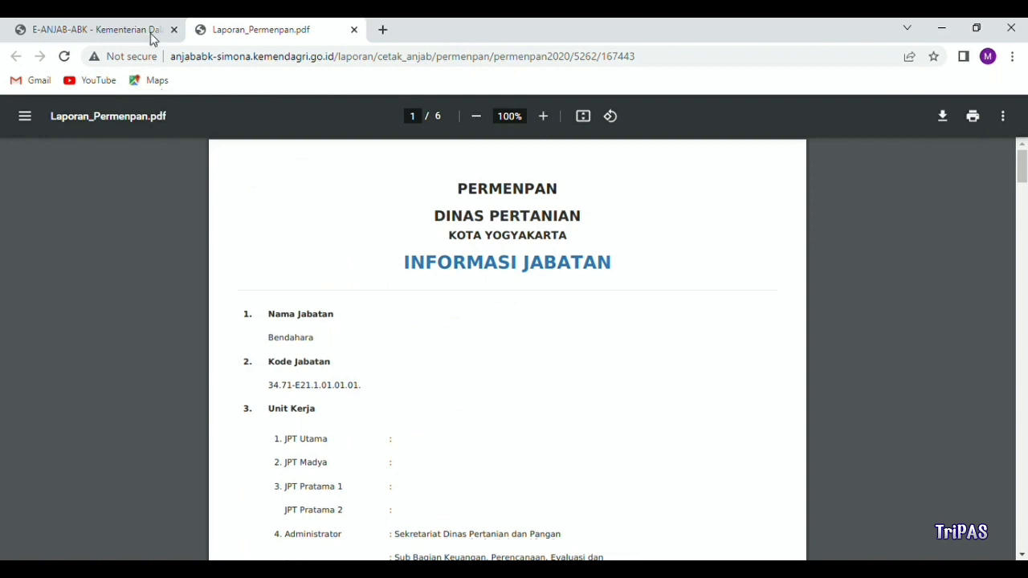
click(153, 32)
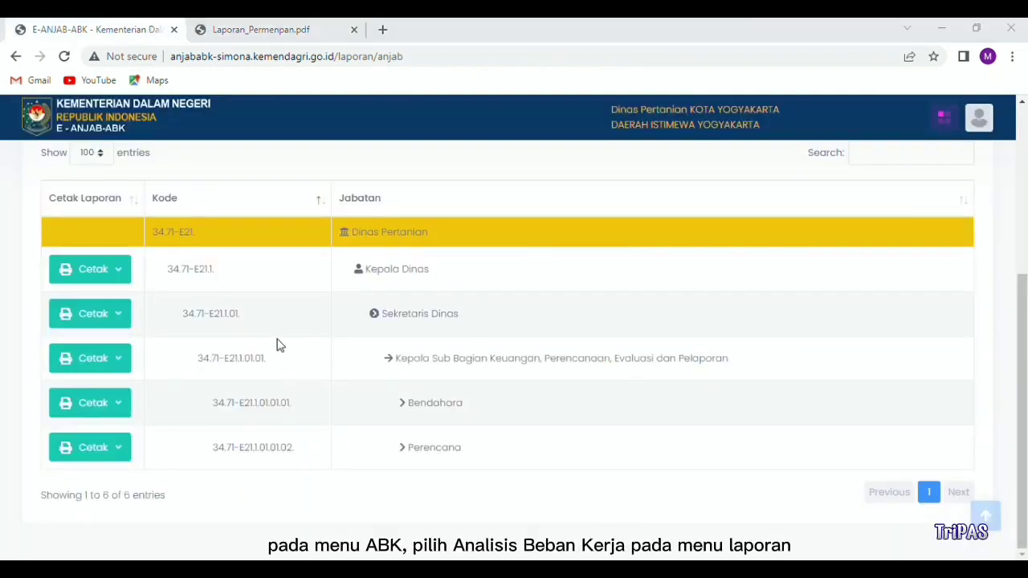
Step: Download the Bendahara's Permendagri report from Laporan > Analisis Beban Kerja as Excel
scroll(207, 343, up, 4)
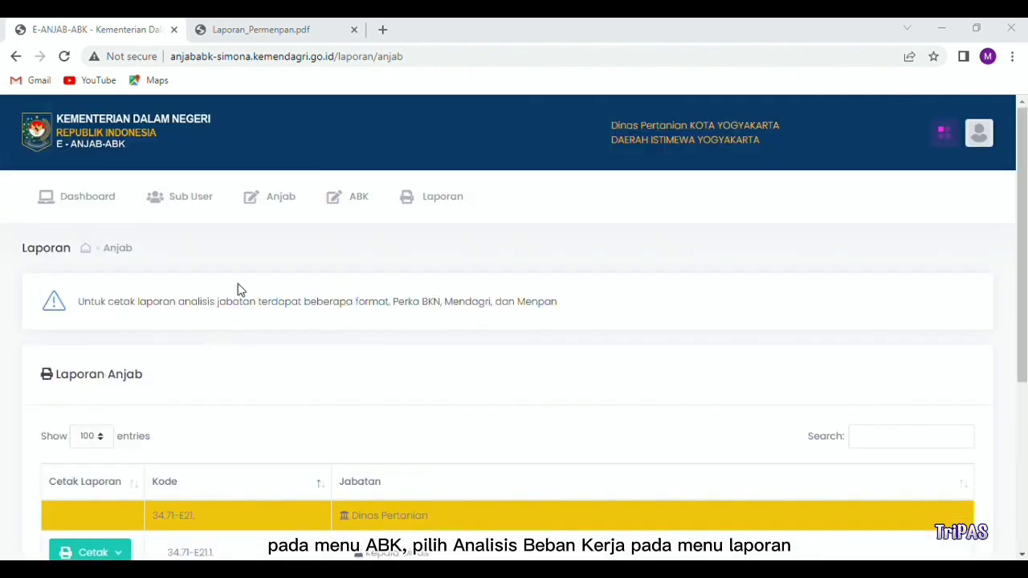
click(419, 213)
click(427, 285)
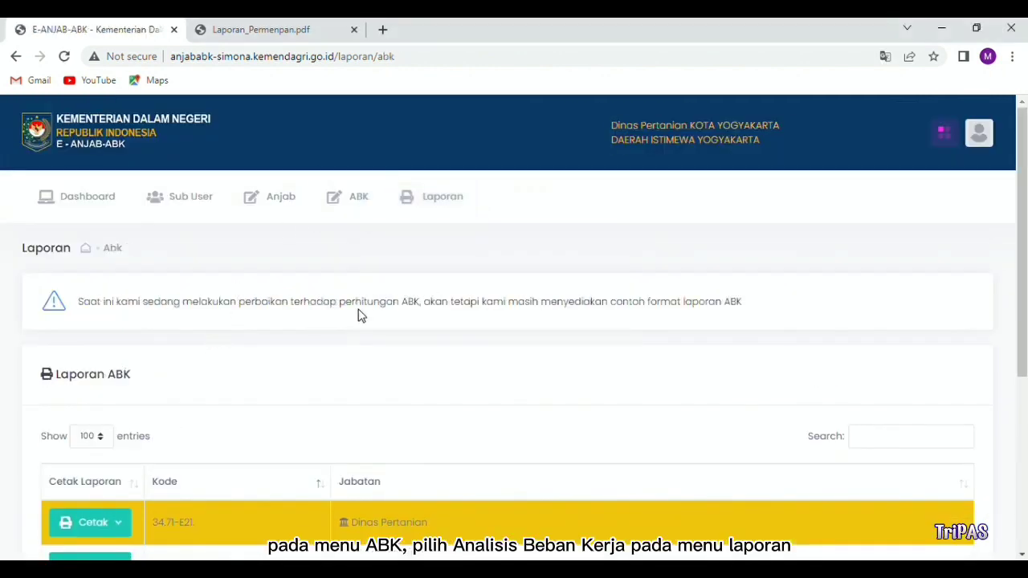
scroll(236, 369, down, 3)
scroll(237, 369, down, 1)
click(109, 406)
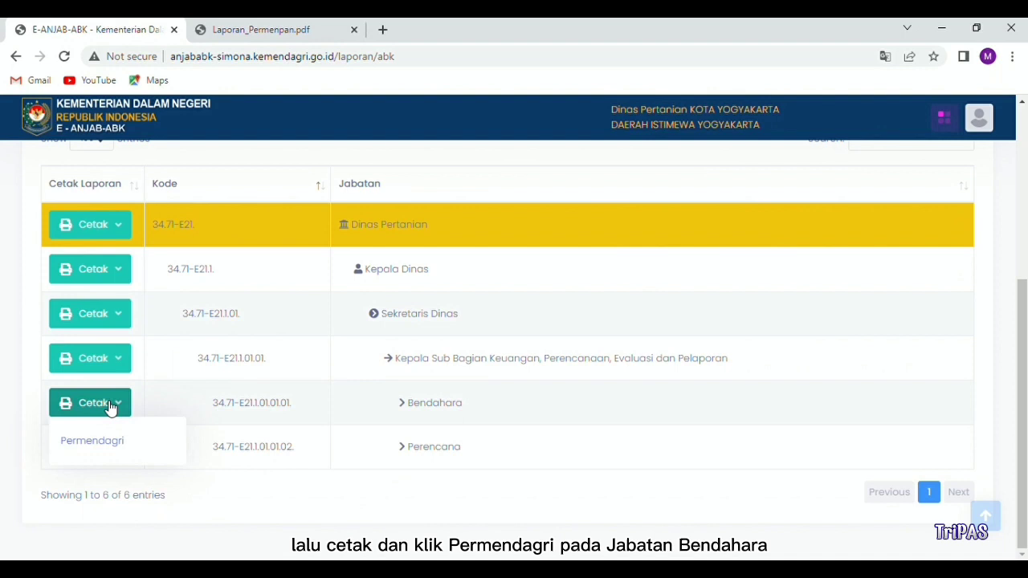
click(92, 441)
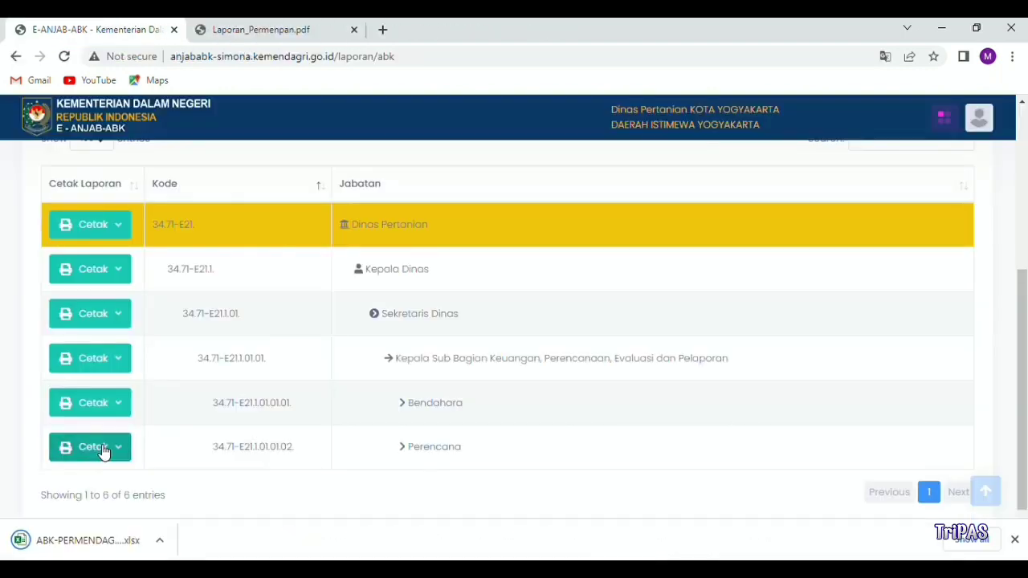
Step: Open and review the downloaded ABK-PERMENDAGRI-Dinas Pertanian-20-07-2022 xlsx file
click(87, 542)
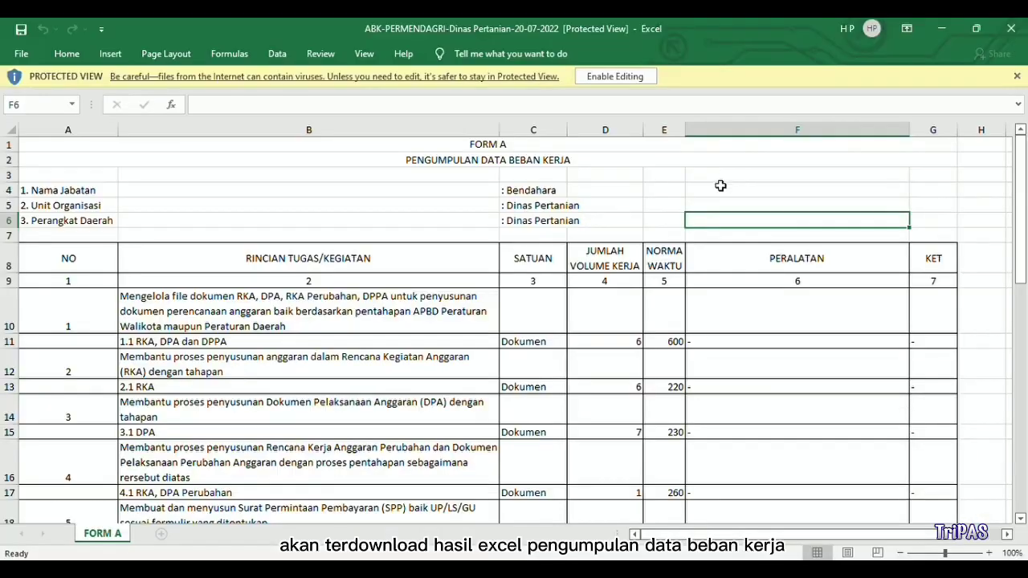
scroll(716, 189, down, 2)
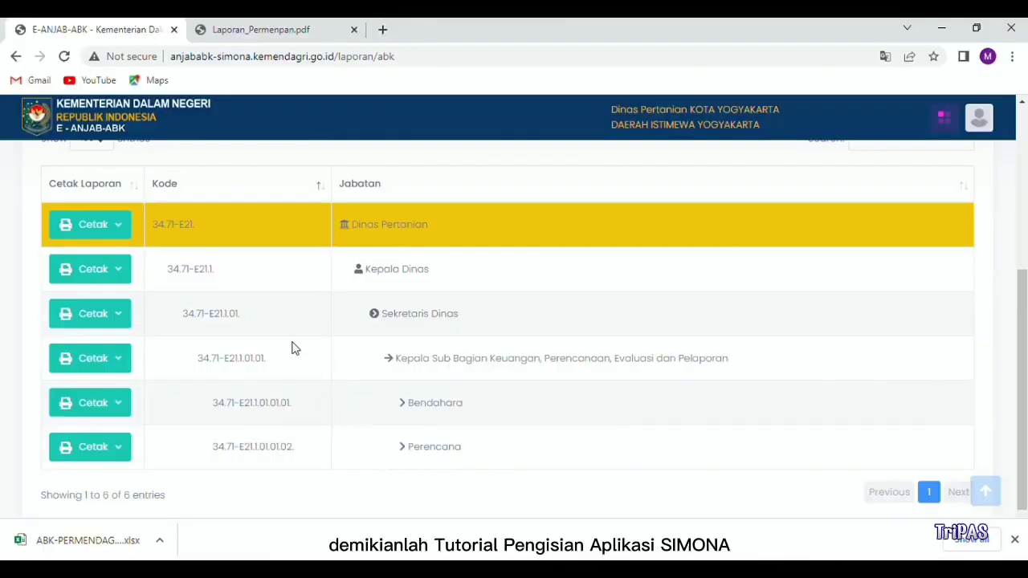
scroll(292, 346, up, 1)
scroll(294, 346, up, 1)
scroll(297, 347, up, 2)
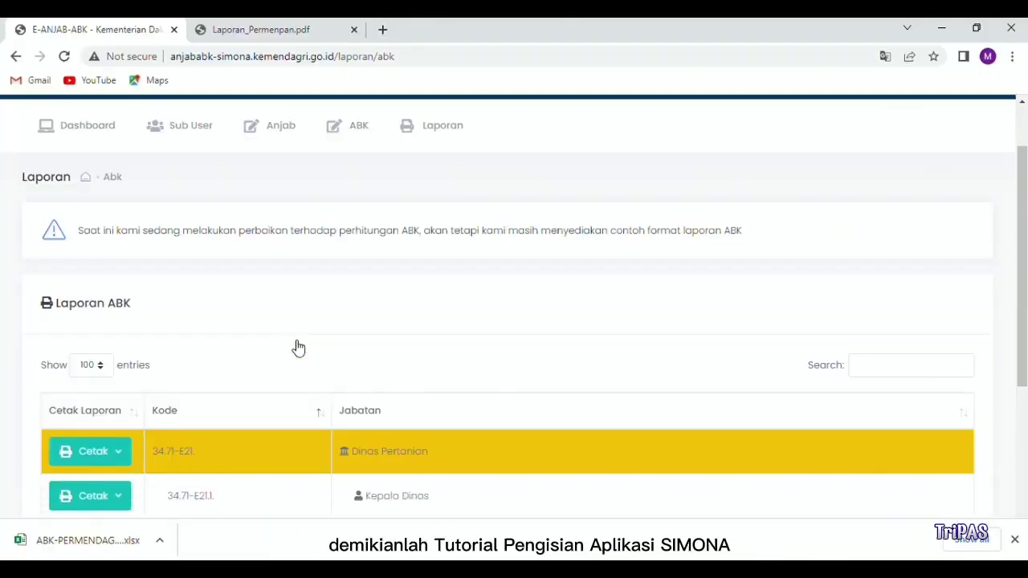